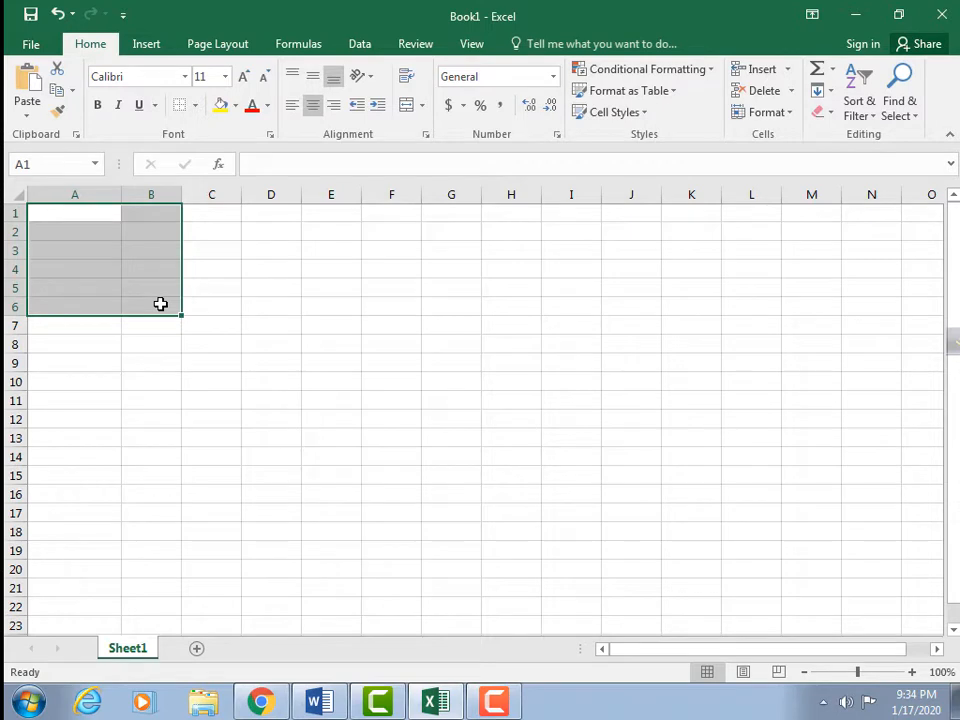
Apply all borders to the cells in the range A1:B6.
{"action": "left_click", "coordinate": [195, 105]}
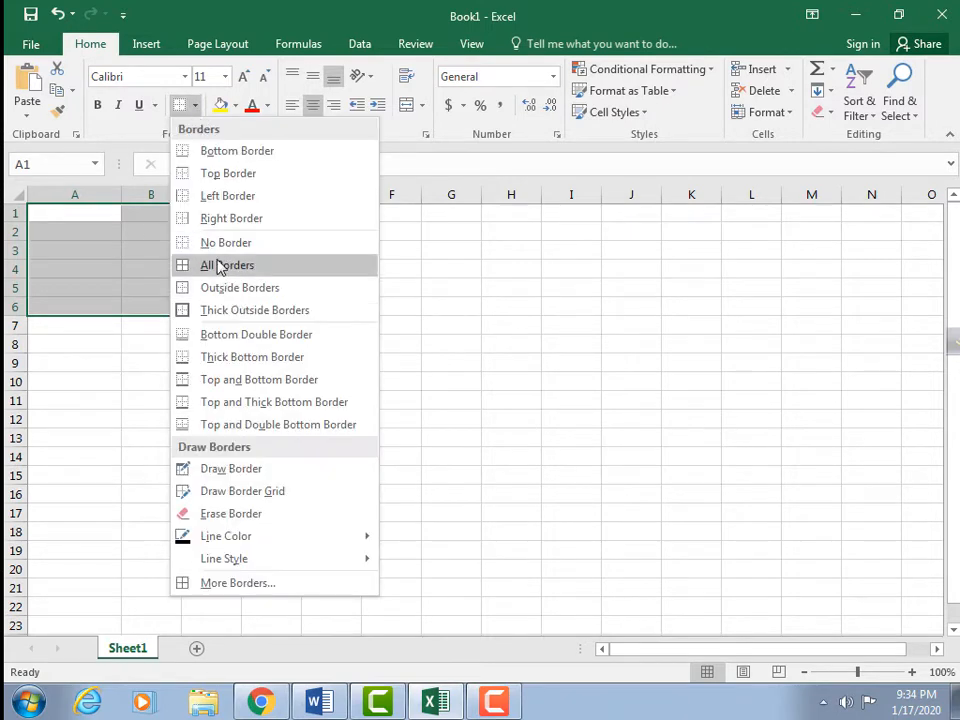
{"action": "left_click", "coordinate": [220, 266]}
Enter the headers Product in A1 and Unit Price in B1, and widen column B to fit its header.
{"action": "left_click", "coordinate": [110, 214]}
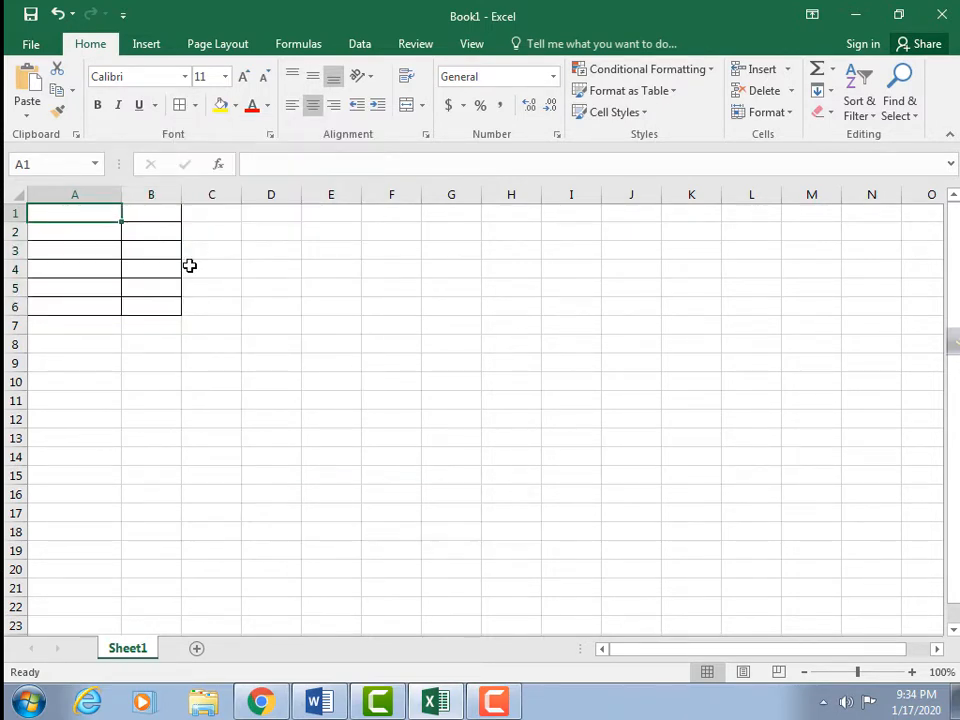
{"action": "type", "text": "Pro"}
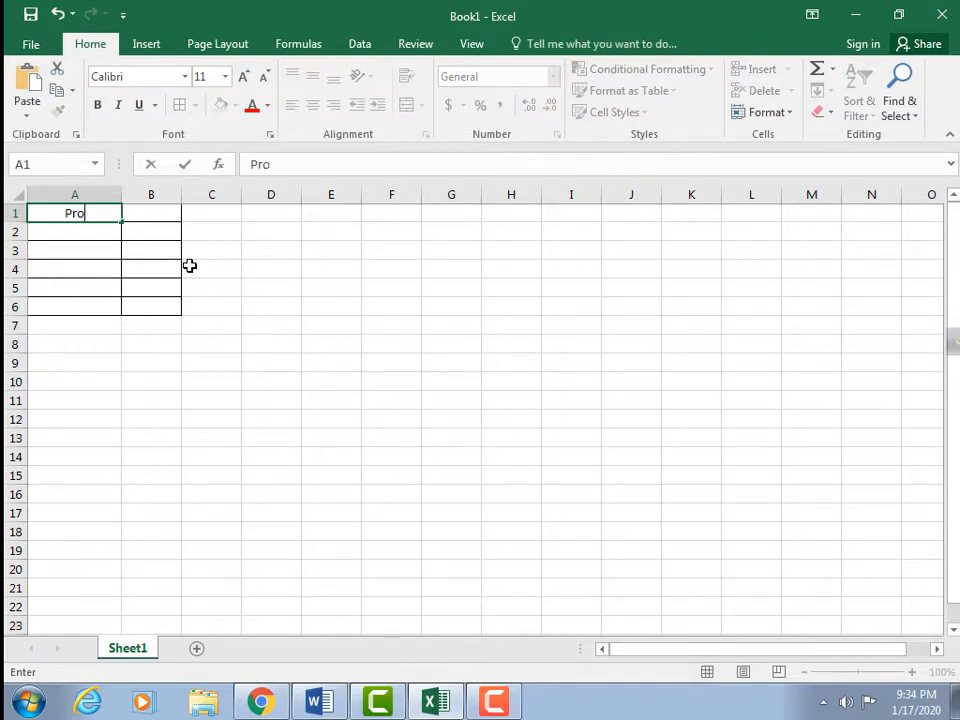
{"action": "type", "text": "duct"}
{"action": "key", "text": "Tab"}
{"action": "type", "text": "U"}
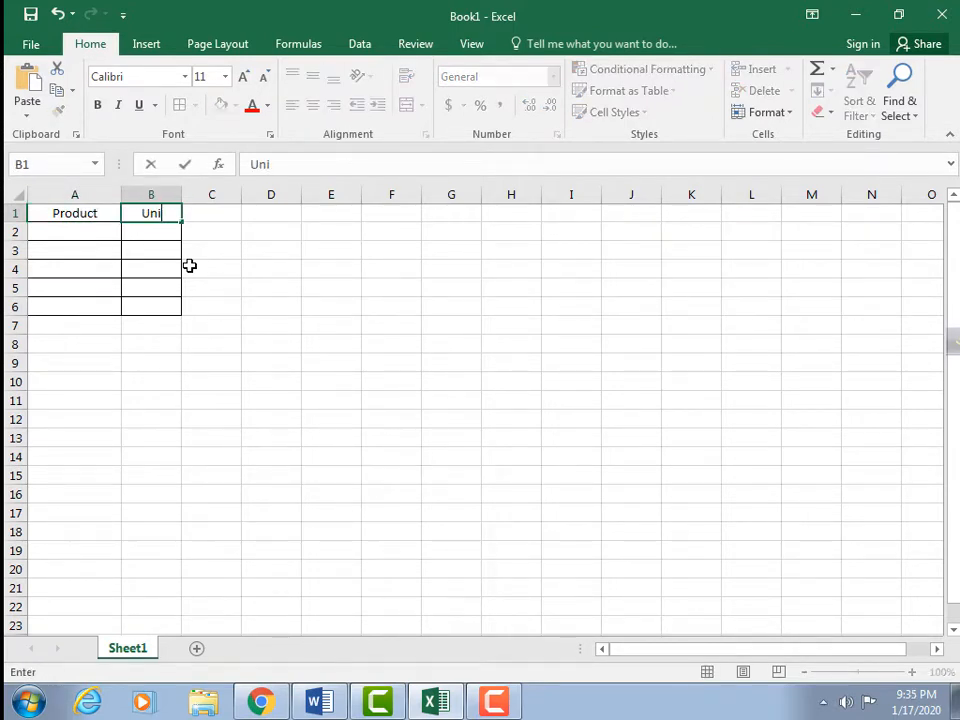
{"action": "type", "text": "nit Price"}
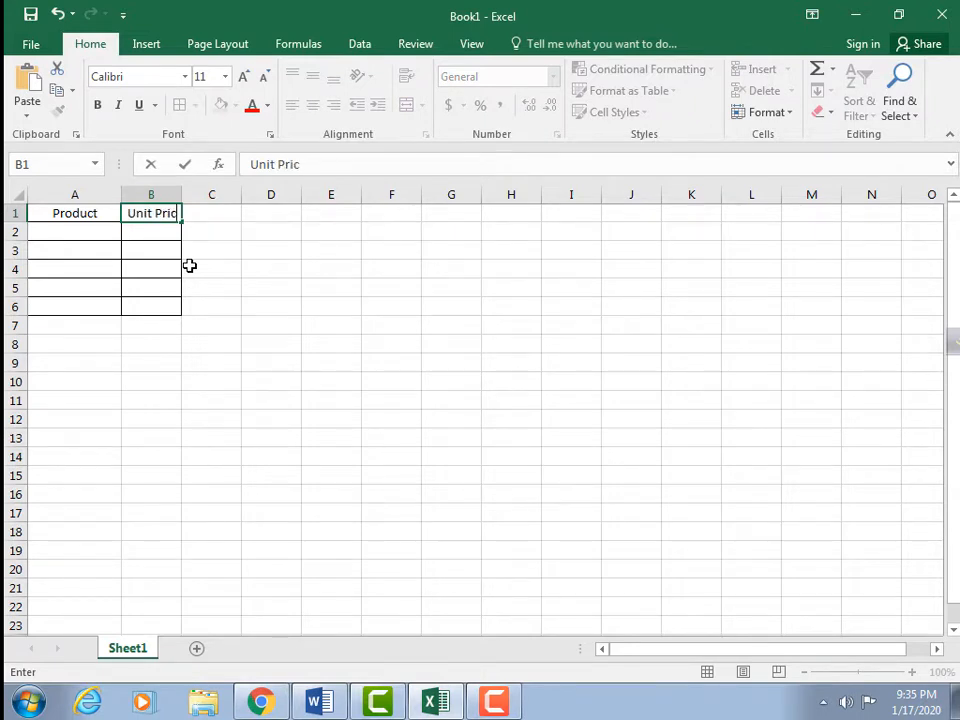
{"action": "left_click", "coordinate": [180, 194]}
{"action": "left_click_drag", "start_coordinate": [181, 194], "coordinate": [201, 196]}
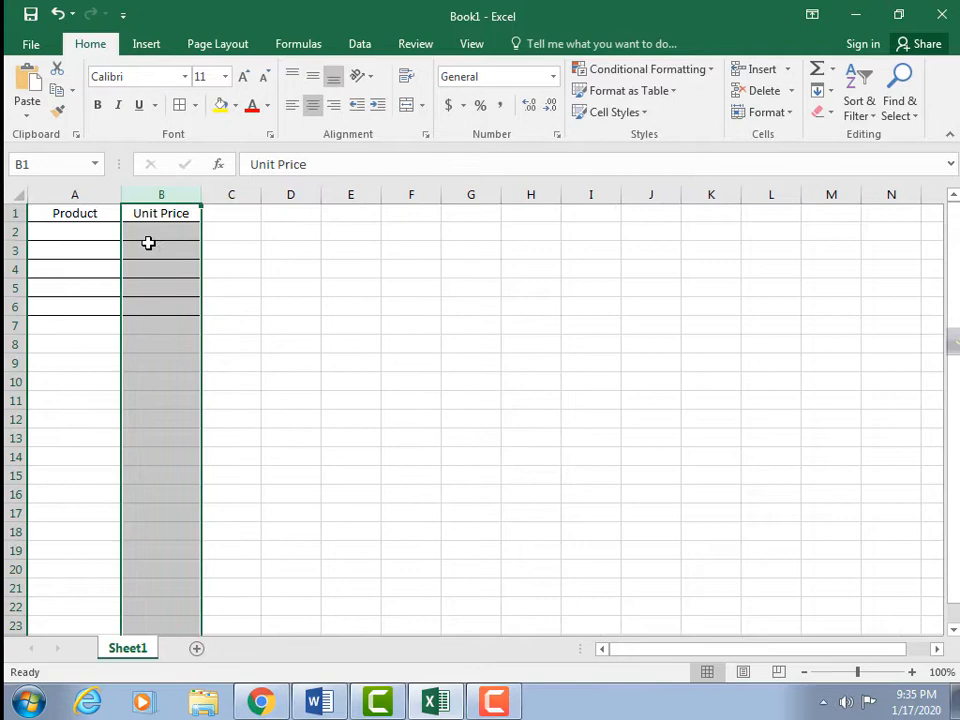
List the products Hard Disk, Ram, Mouse, Keyboard and Headphone in cells A2 to A6.
{"action": "left_click", "coordinate": [86, 236]}
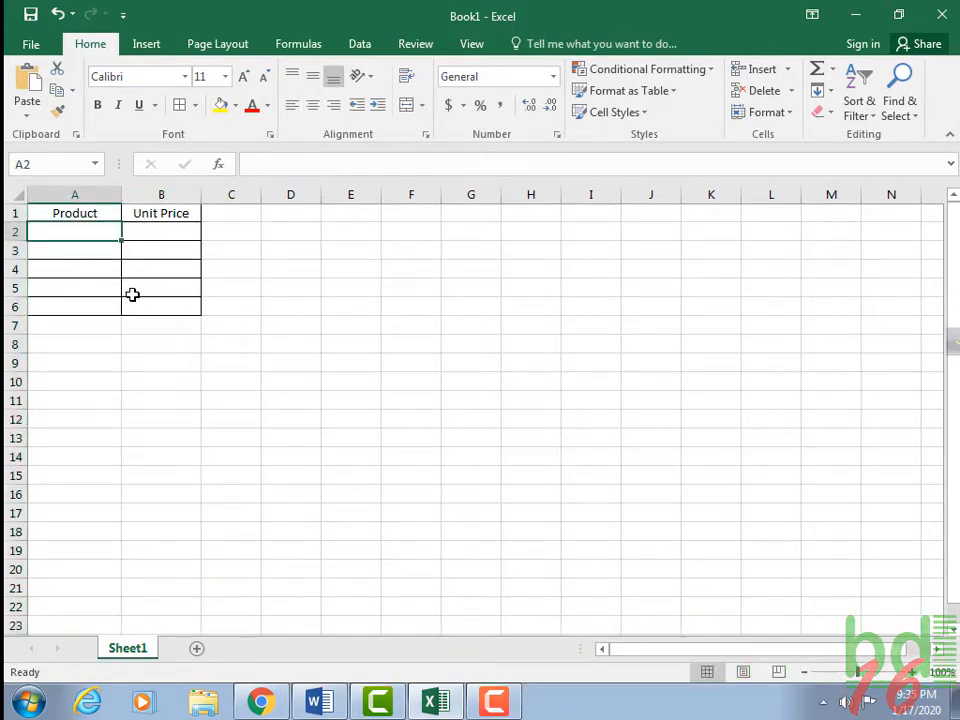
{"action": "type", "text": "Hard"}
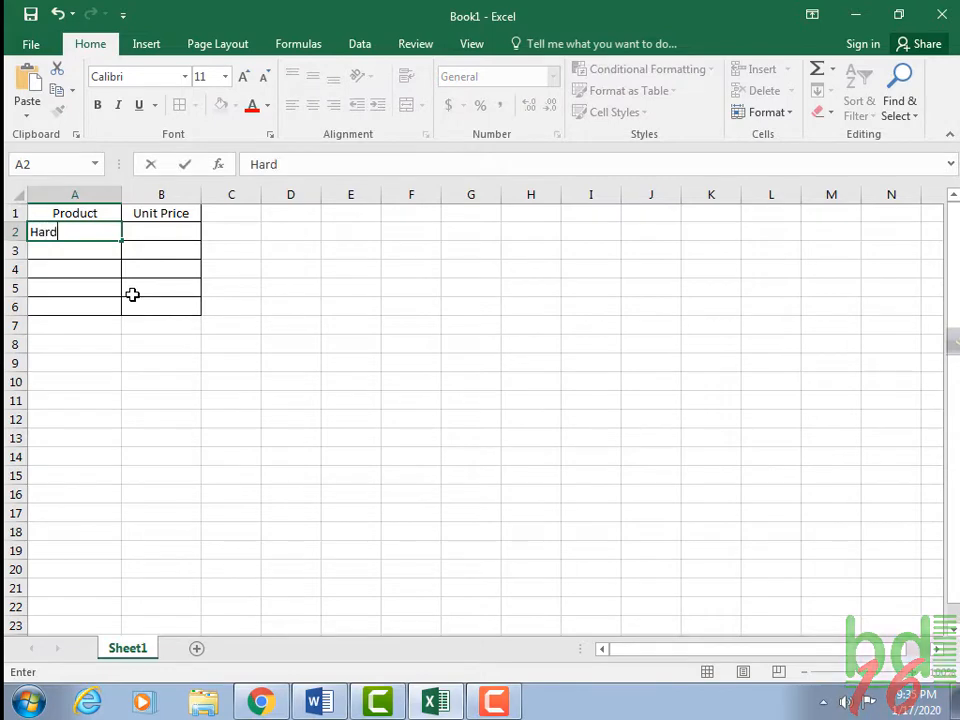
{"action": "type", "text": " Disk"}
{"action": "key", "text": "Return"}
{"action": "type", "text": "Ram"}
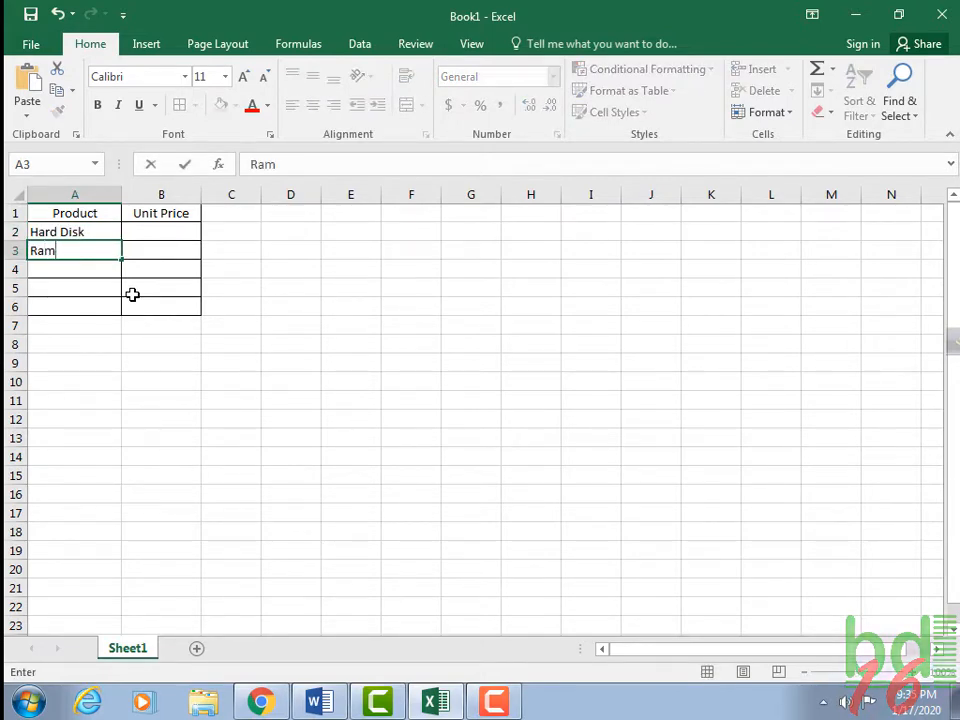
{"action": "key", "text": "Return"}
{"action": "type", "text": "Mouse"}
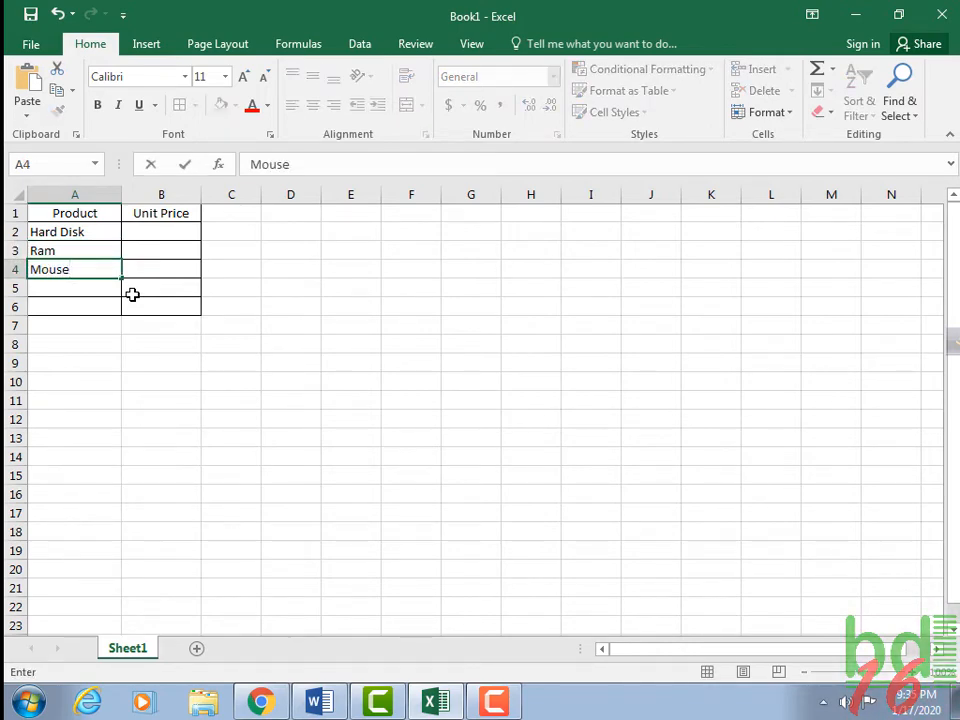
{"action": "key", "text": "Return"}
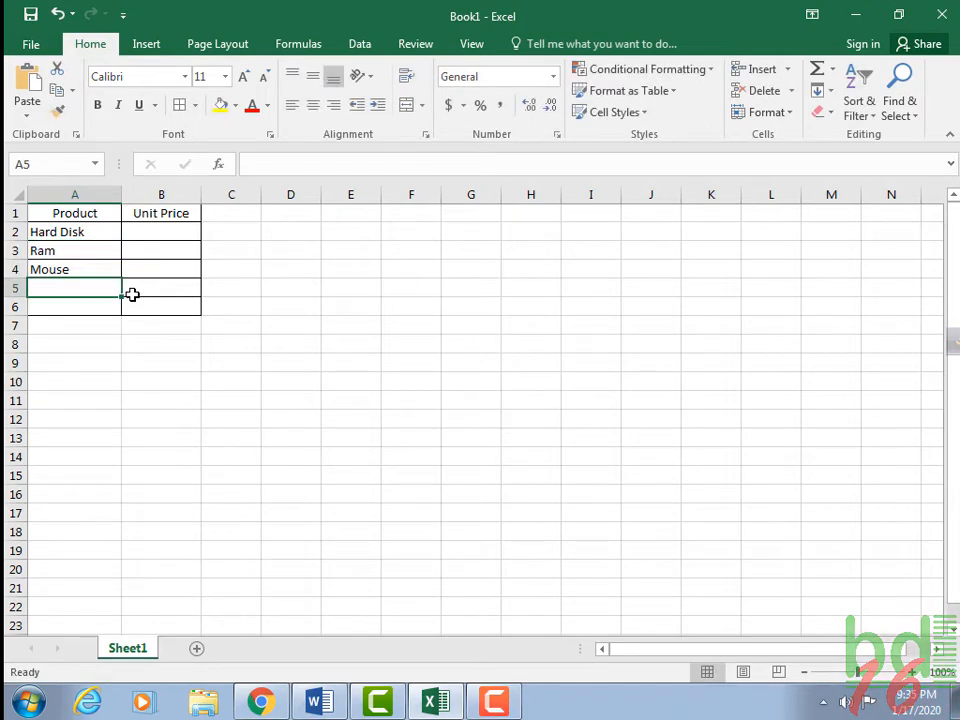
{"action": "type", "text": "Keyboard"}
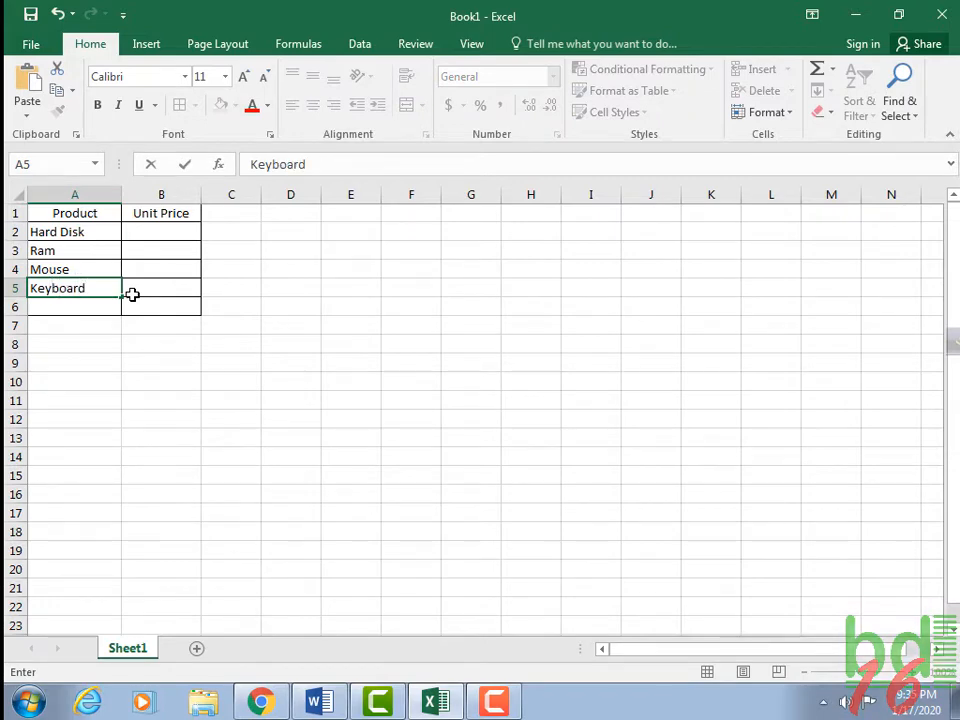
{"action": "key", "text": "Return"}
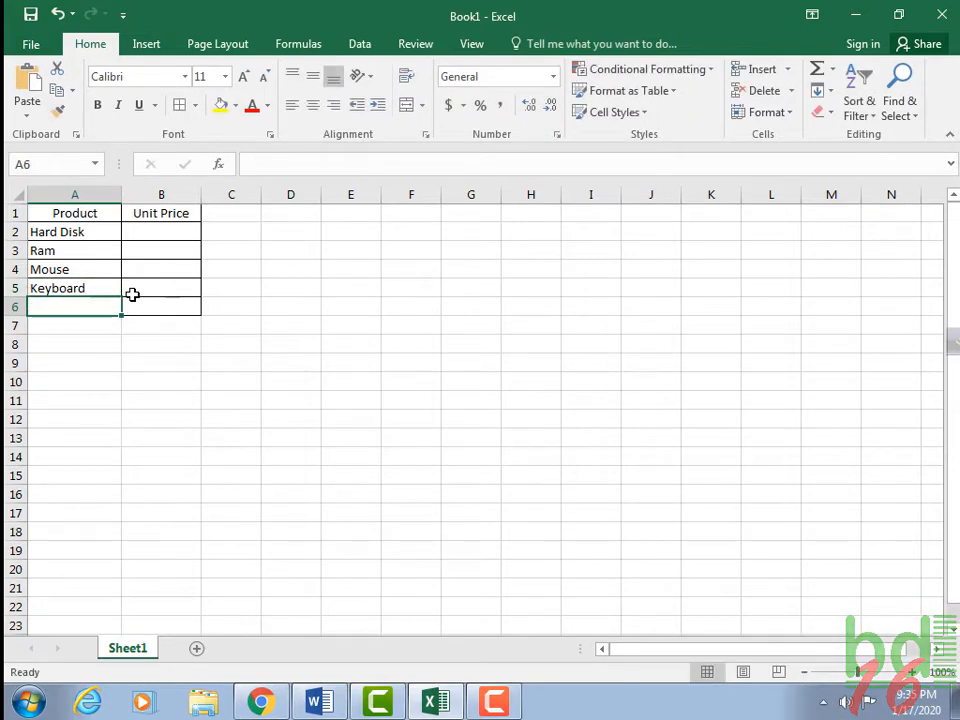
{"action": "type", "text": "Headphon"}
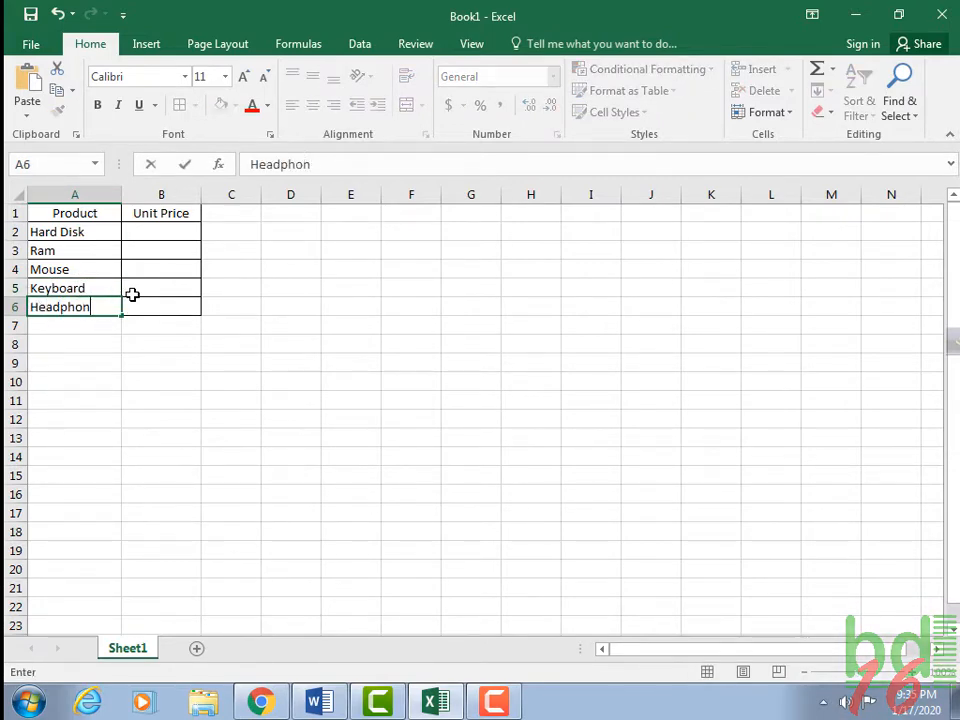
{"action": "type", "text": "e"}
Enter the unit prices 3000, 2000, 550, 600 and 650 in cells B2 to B6.
{"action": "left_click", "coordinate": [160, 232]}
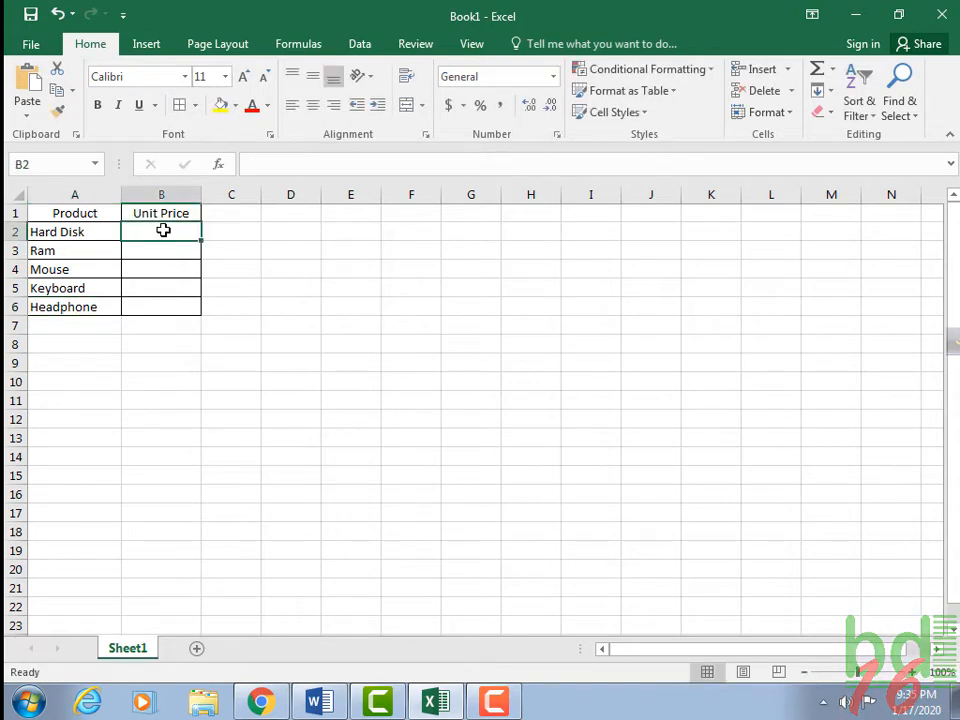
{"action": "type", "text": "300"}
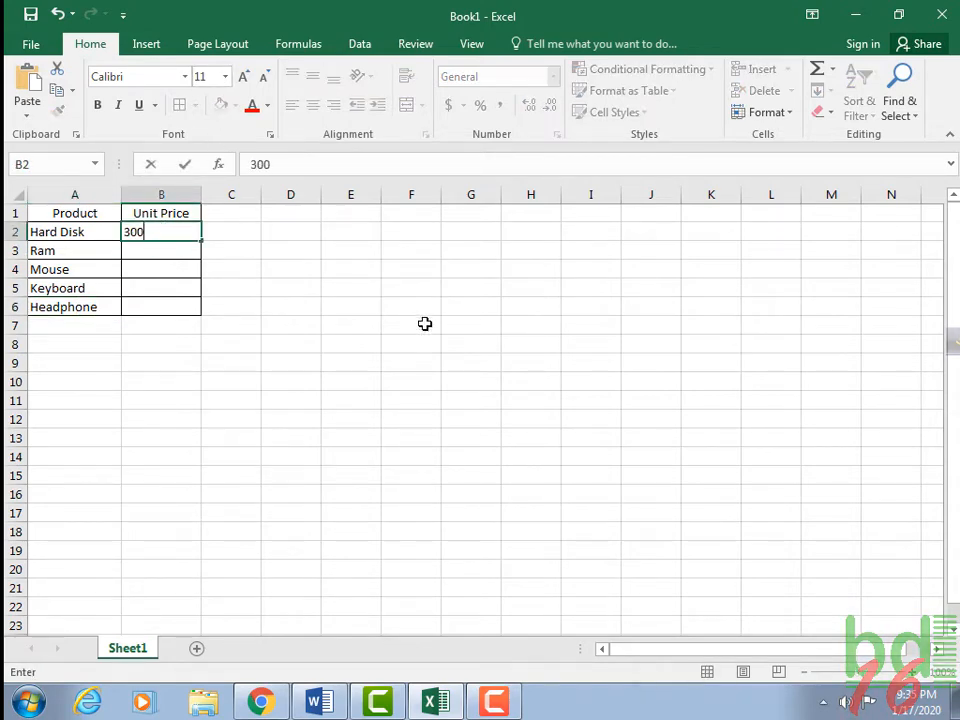
{"action": "type", "text": "0"}
{"action": "key", "text": "Return"}
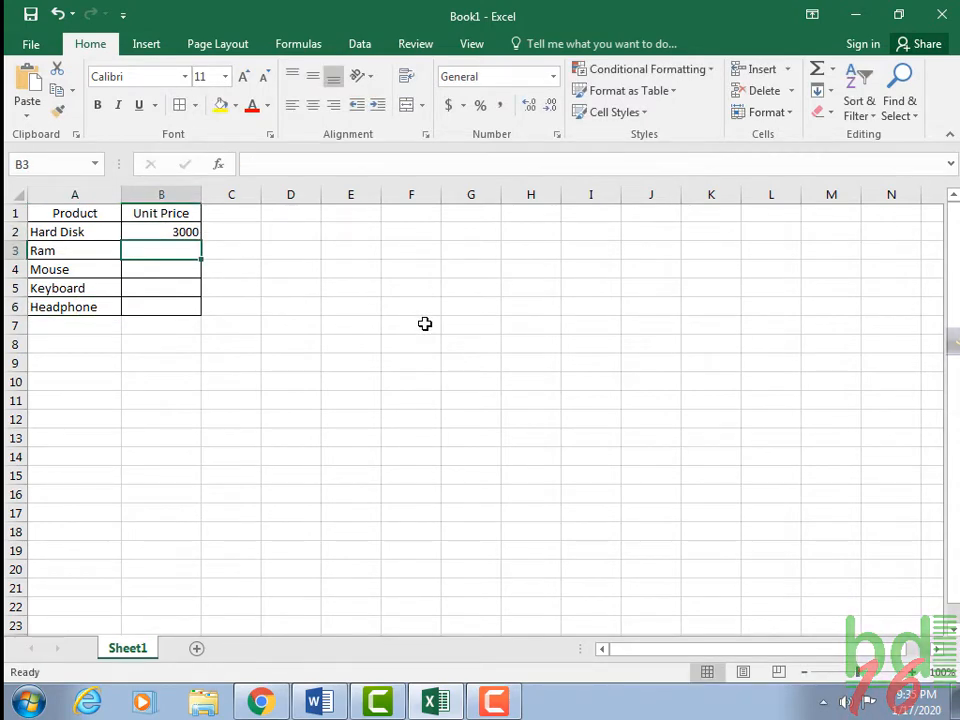
{"action": "type", "text": "2000"}
{"action": "key", "text": "Return"}
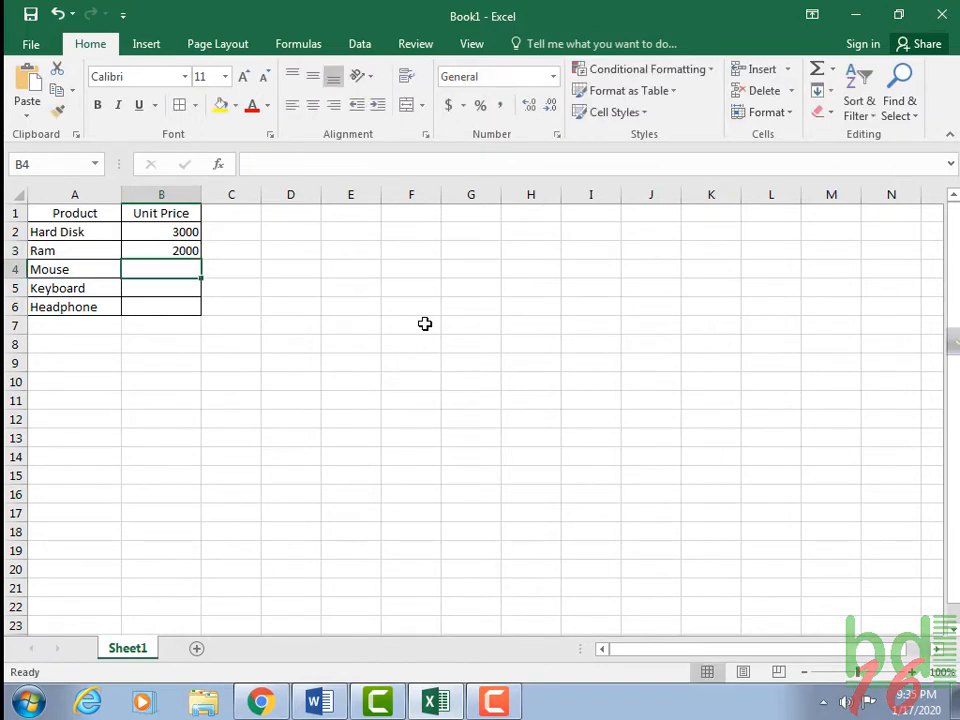
{"action": "type", "text": "550"}
{"action": "key", "text": "Return"}
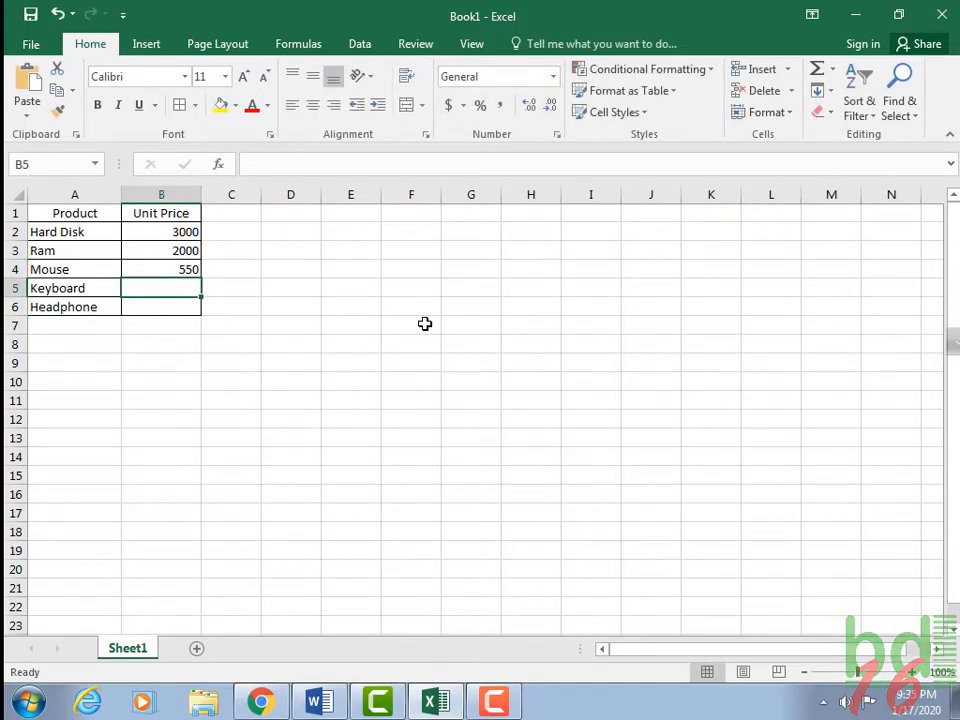
{"action": "type", "text": "600"}
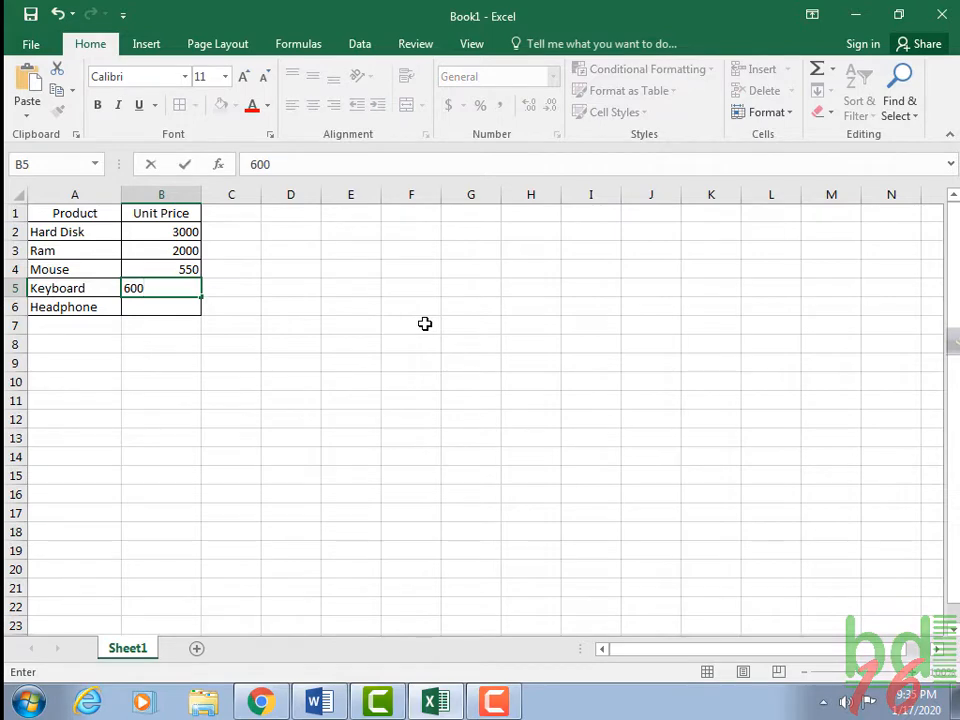
{"action": "key", "text": "Return"}
{"action": "type", "text": "650"}
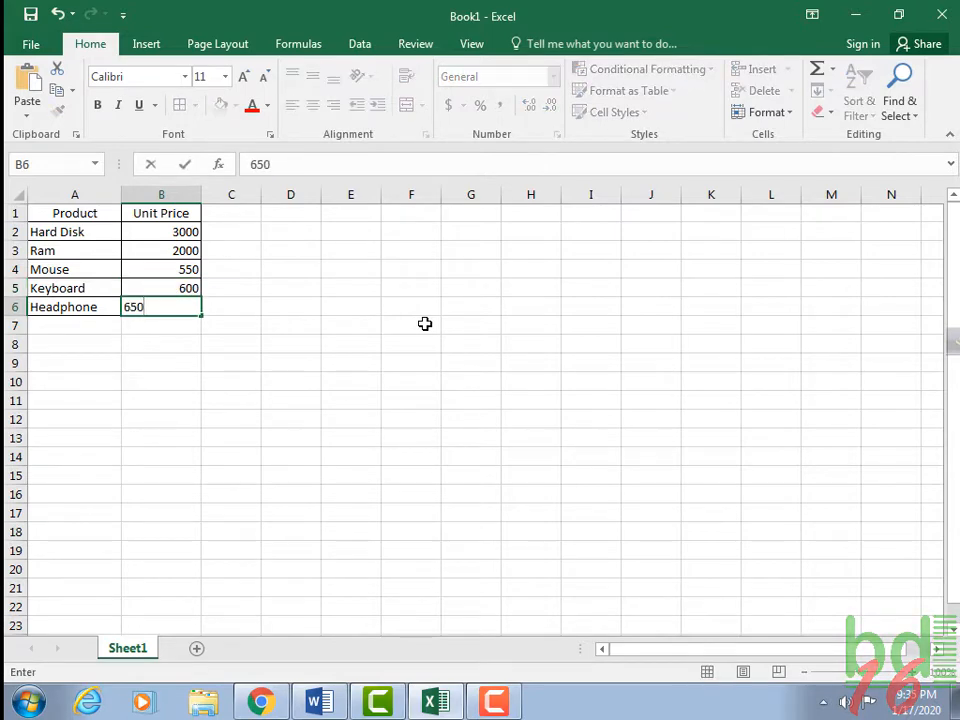
{"action": "left_click", "coordinate": [350, 343]}
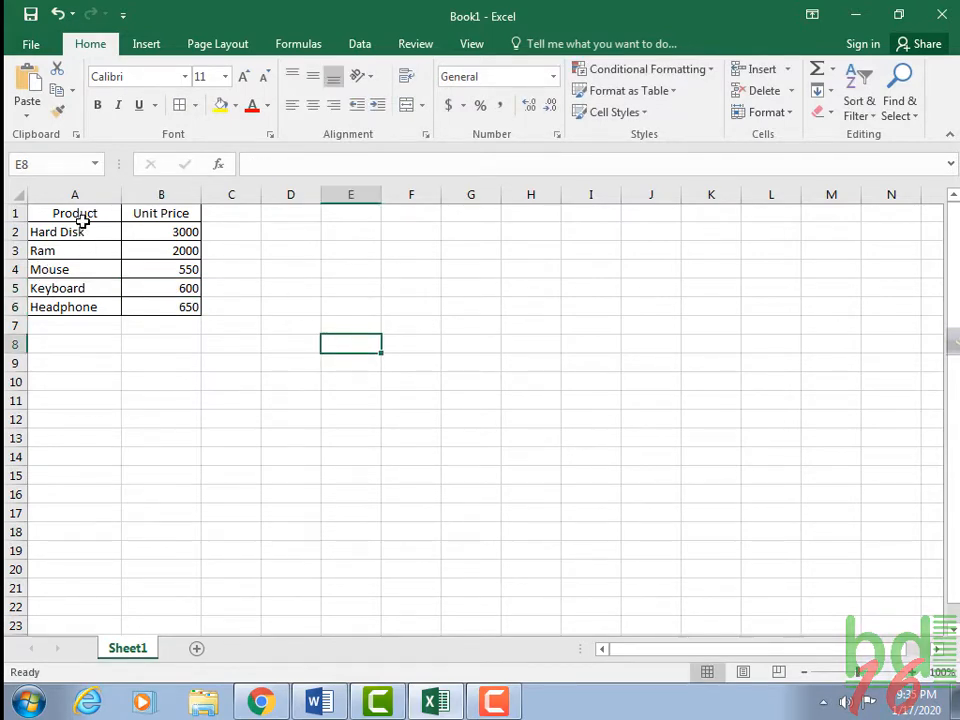
Convert the product list in A1:A6 into a table with headers.
{"action": "left_click_drag", "start_coordinate": [81, 214], "coordinate": [85, 306]}
{"action": "left_click", "coordinate": [150, 45]}
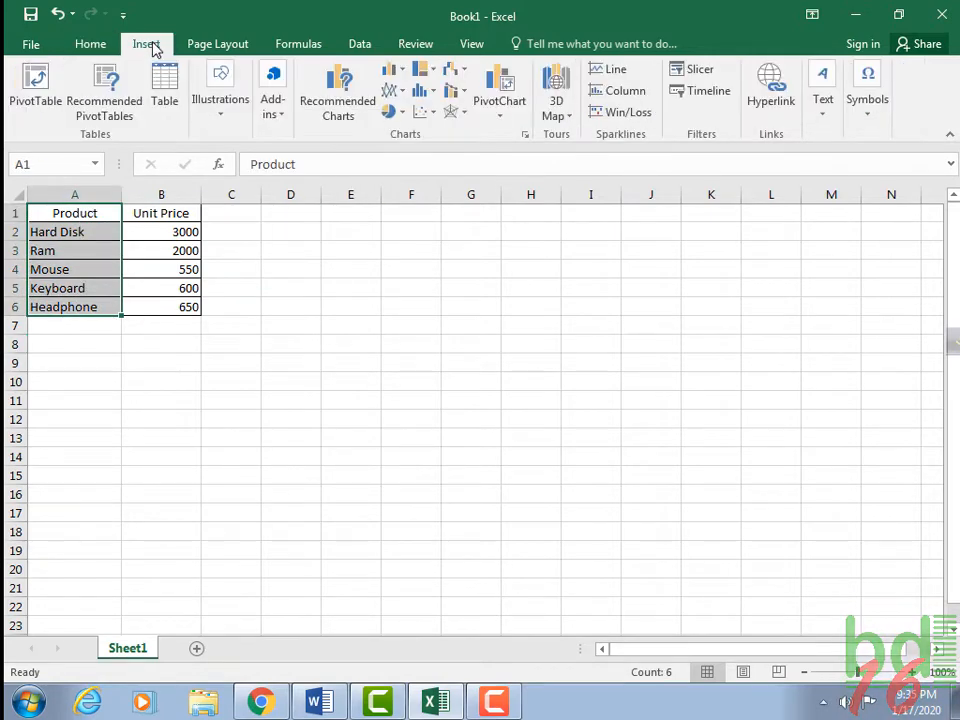
{"action": "left_click", "coordinate": [165, 95]}
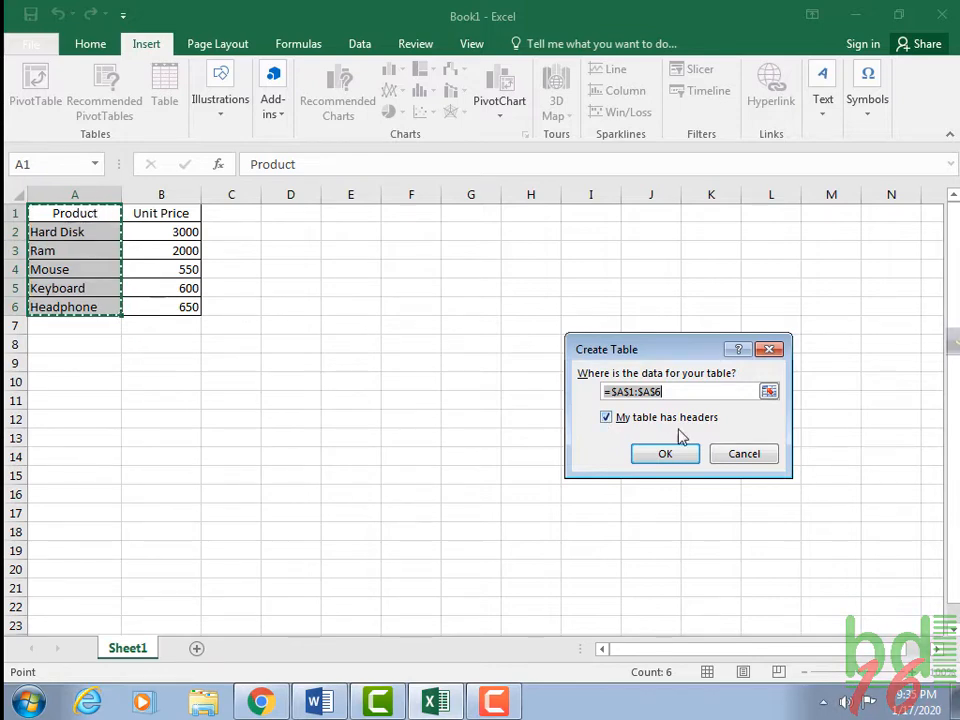
{"action": "left_click", "coordinate": [669, 455]}
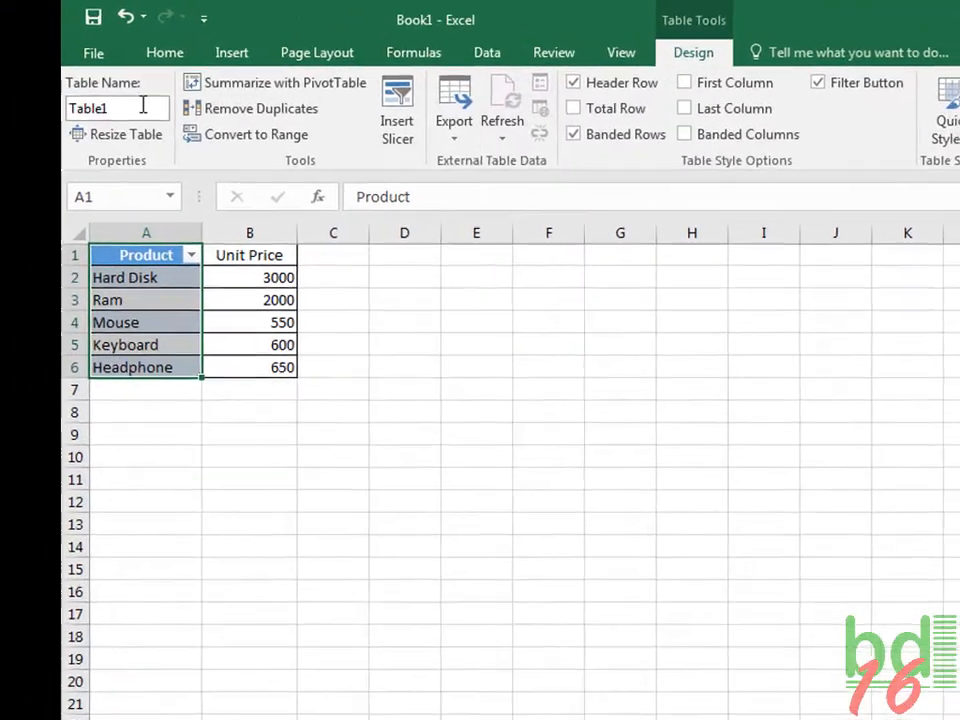
Rename the product list table as Product.
{"action": "double_click", "coordinate": [135, 108]}
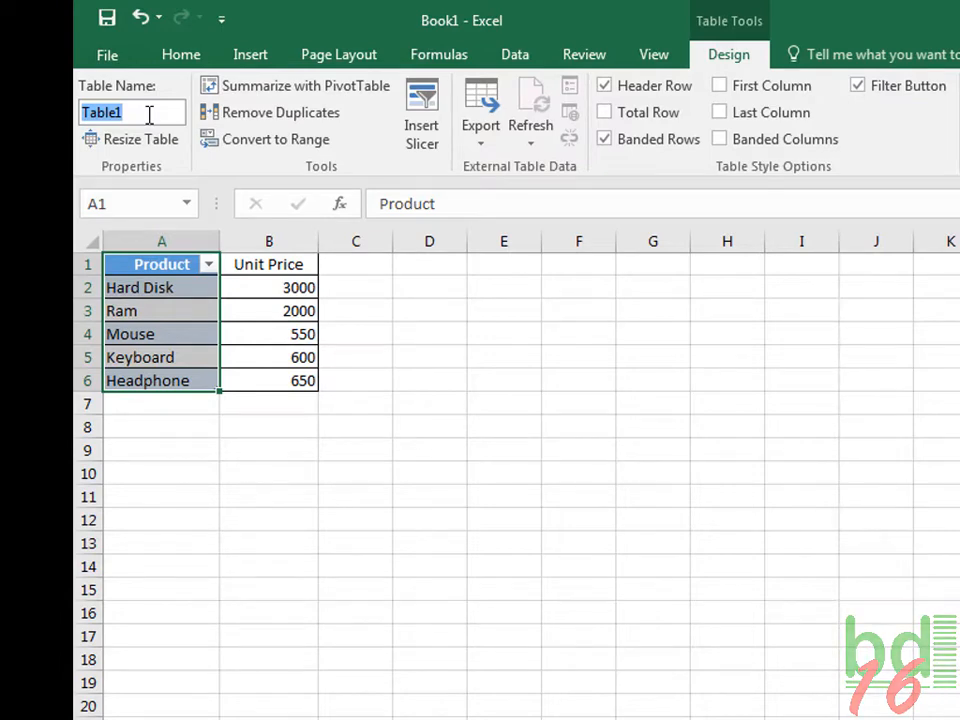
{"action": "type", "text": "Prod"}
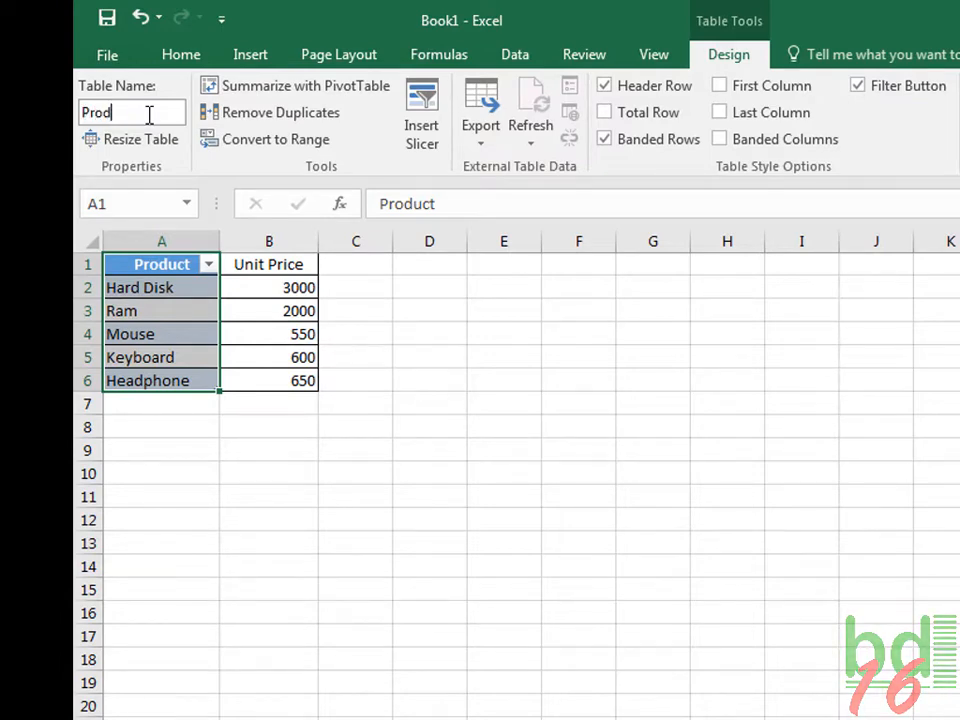
{"action": "type", "text": "uct"}
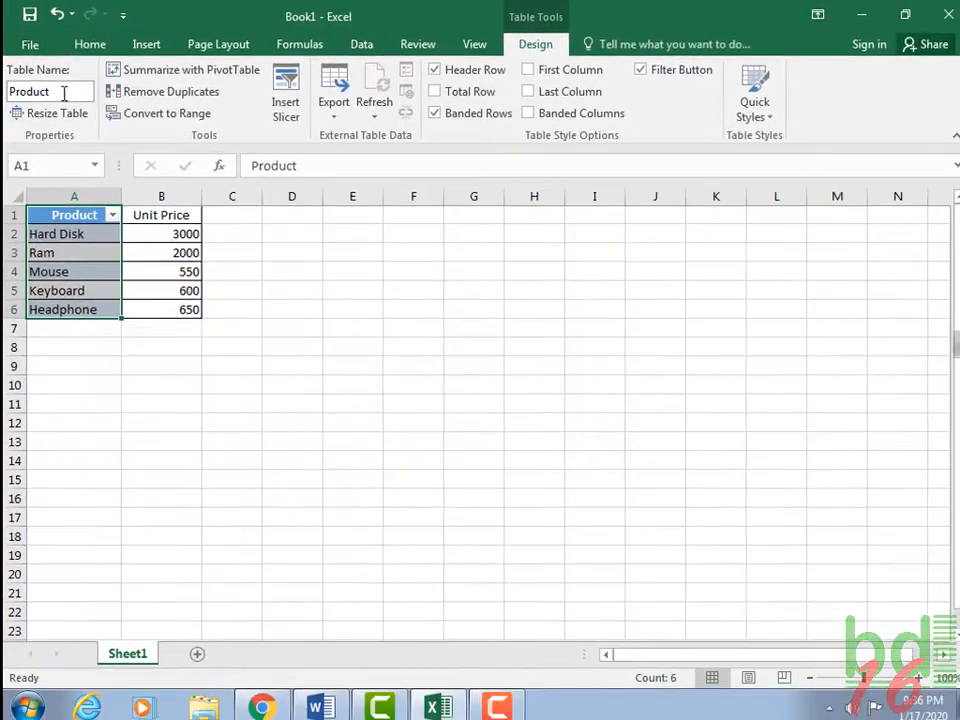
{"action": "key", "text": "Return"}
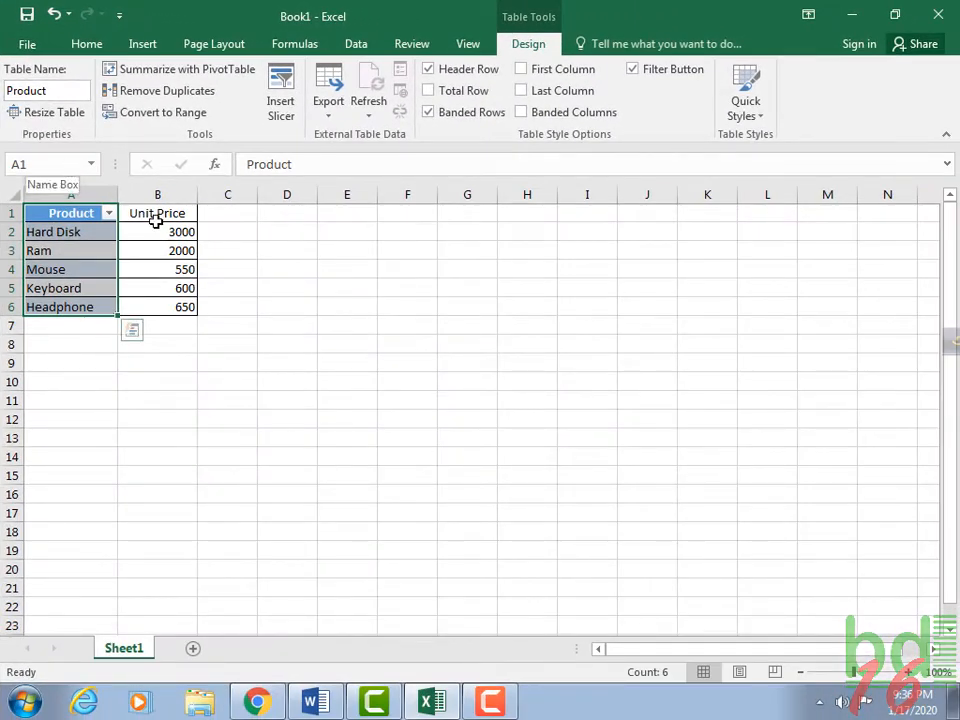
On a new worksheet, merge and center cells E2:H2 and enter the title Bill/Invoice.
{"action": "left_click", "coordinate": [194, 649]}
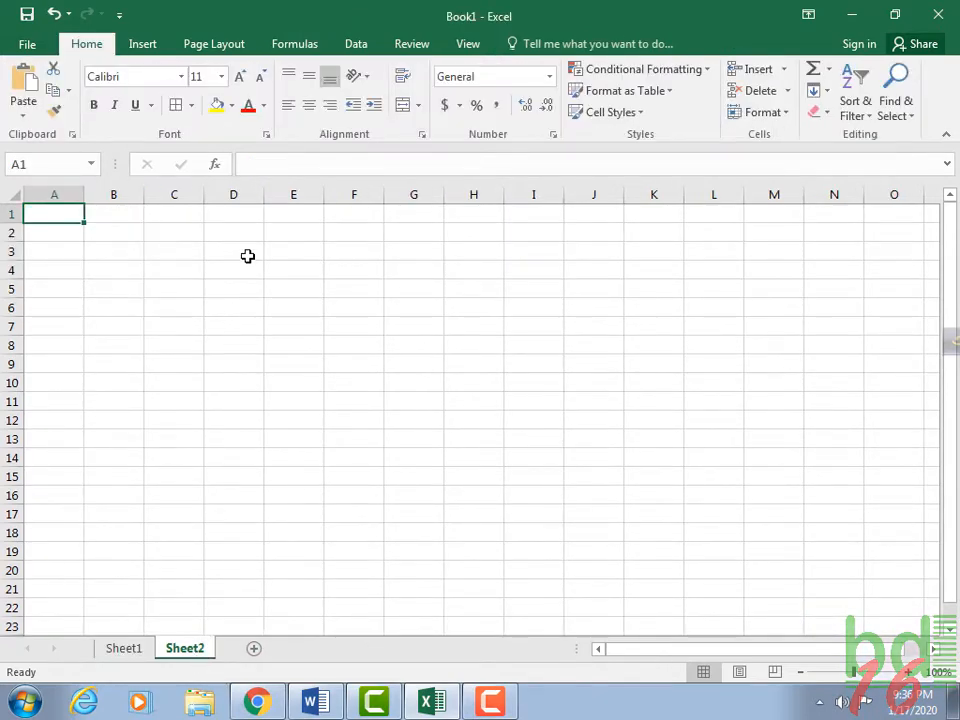
{"action": "left_click_drag", "start_coordinate": [285, 232], "coordinate": [476, 234]}
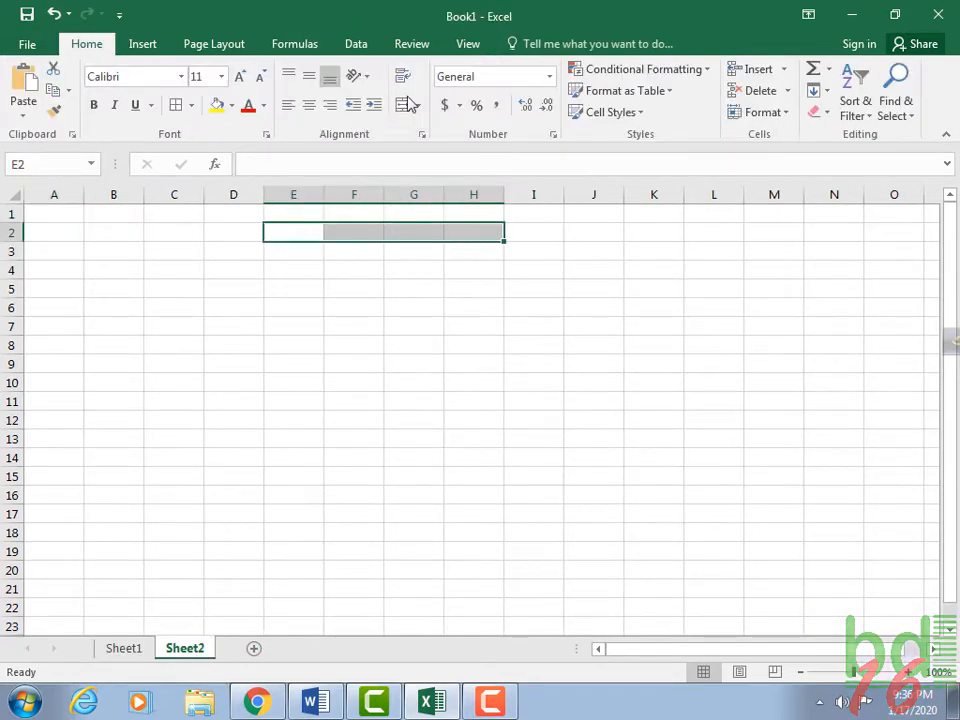
{"action": "left_click", "coordinate": [407, 104]}
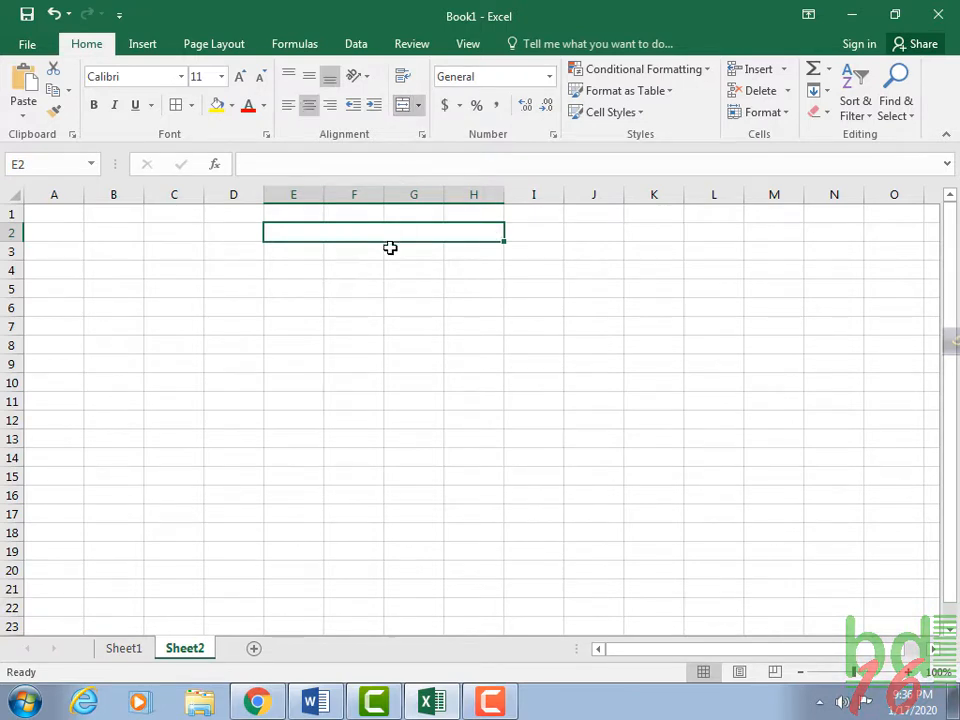
{"action": "type", "text": "Bill/I"}
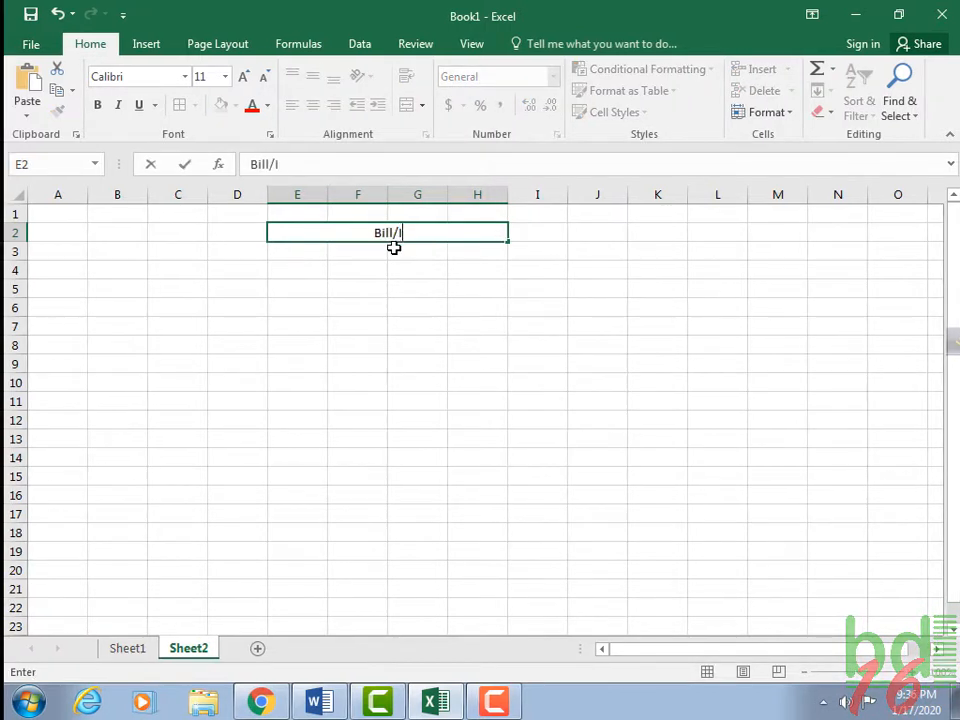
{"action": "type", "text": "nvoice"}
{"action": "left_click", "coordinate": [352, 269]}
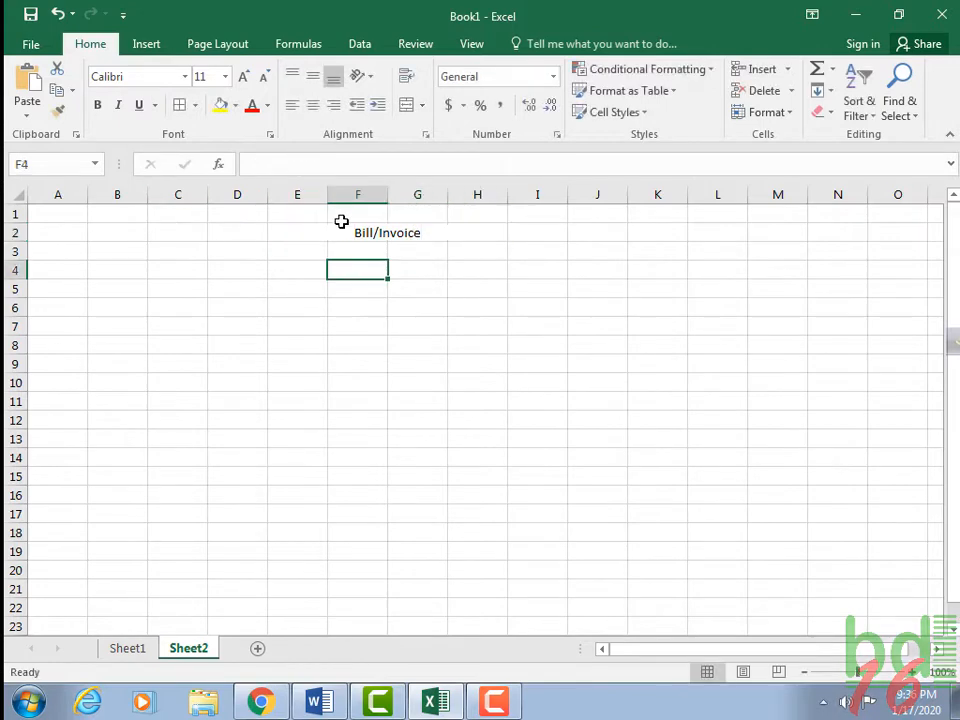
Format the Bill/Invoice title with a yellow fill, bold text and font size 20.
{"action": "left_click", "coordinate": [341, 230]}
{"action": "left_click", "coordinate": [221, 105]}
{"action": "left_click", "coordinate": [98, 105]}
{"action": "left_click", "coordinate": [244, 77]}
{"action": "left_click", "coordinate": [244, 77]}
{"action": "left_click", "coordinate": [244, 77]}
{"action": "left_click", "coordinate": [244, 77]}
{"action": "left_click", "coordinate": [244, 77]}
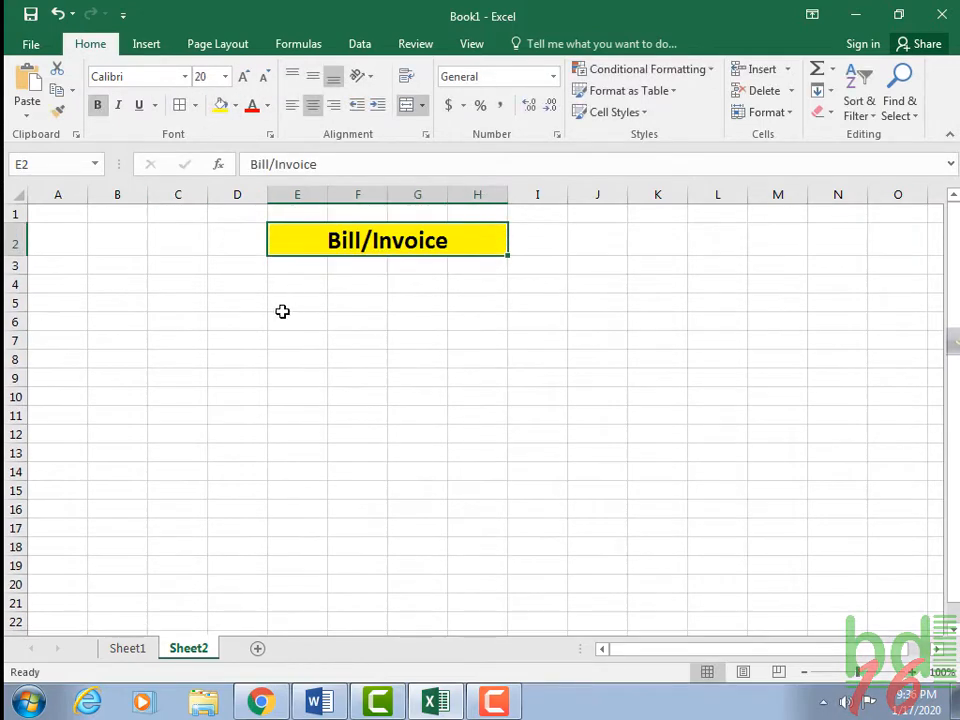
Apply all borders to cells E3:H7 beneath the Bill/Invoice title.
{"action": "left_click_drag", "start_coordinate": [290, 265], "coordinate": [495, 343]}
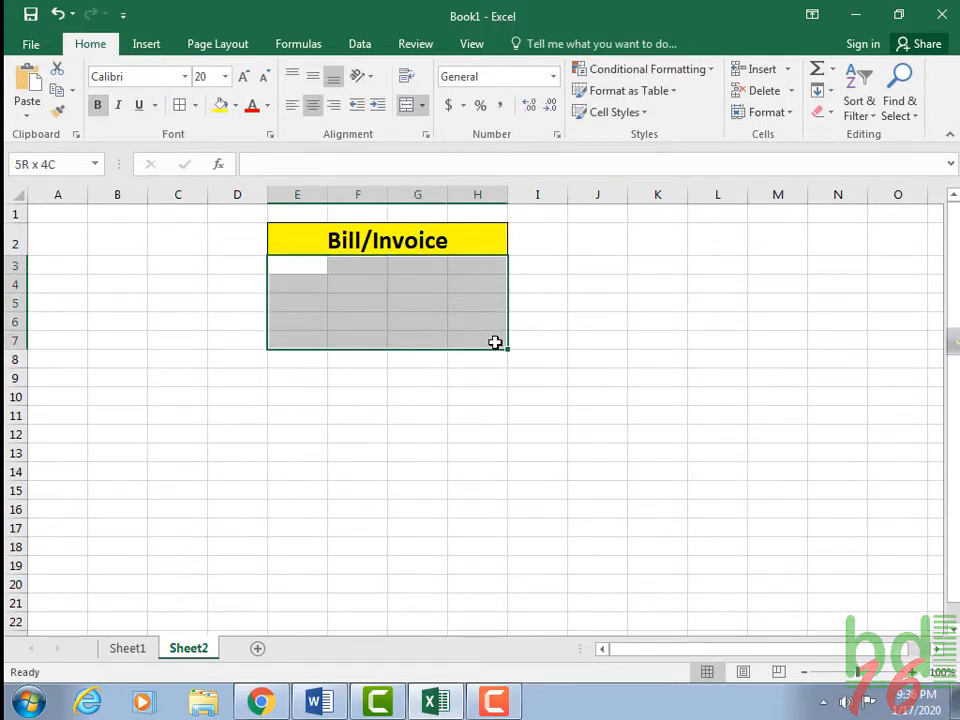
{"action": "left_click", "coordinate": [180, 106]}
{"action": "left_click", "coordinate": [433, 282]}
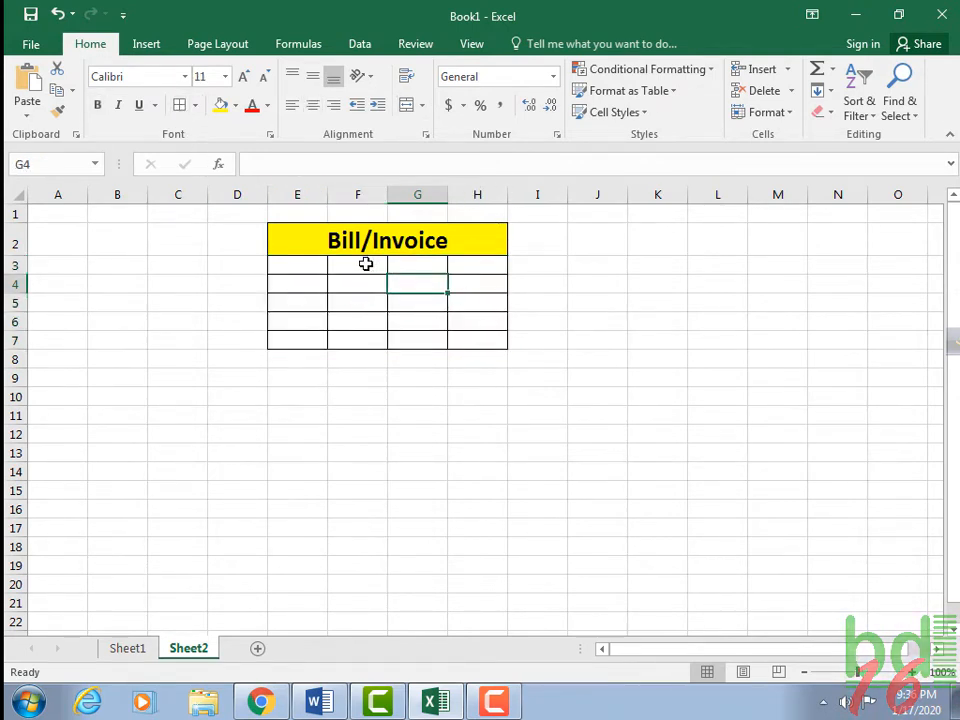
Enter the column headings Product in F3 and Price in H3.
{"action": "left_click", "coordinate": [366, 264]}
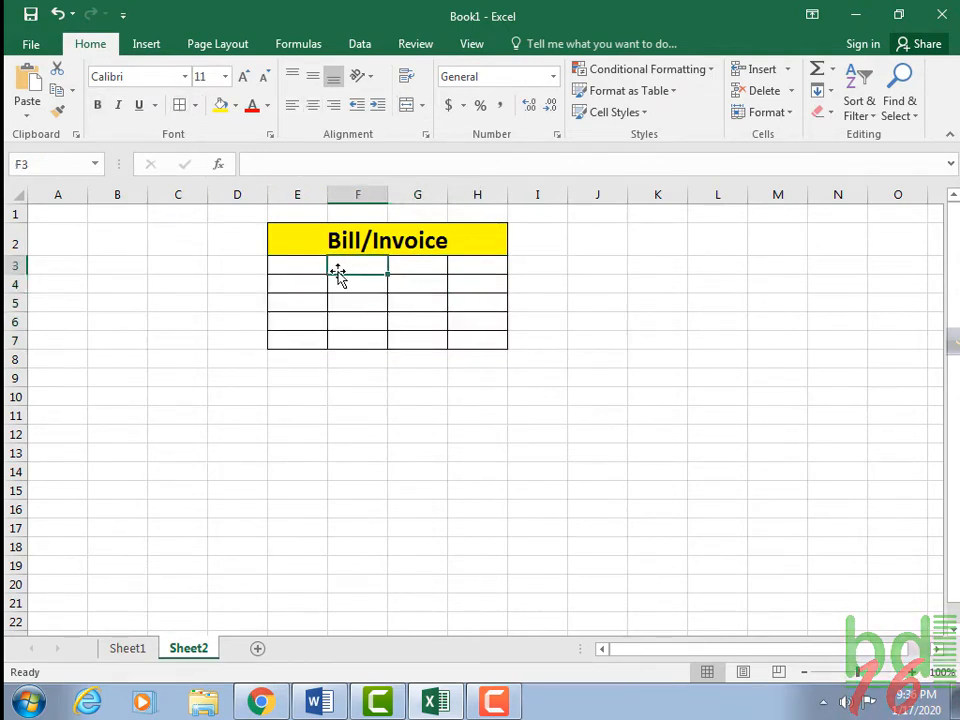
{"action": "type", "text": "Produ"}
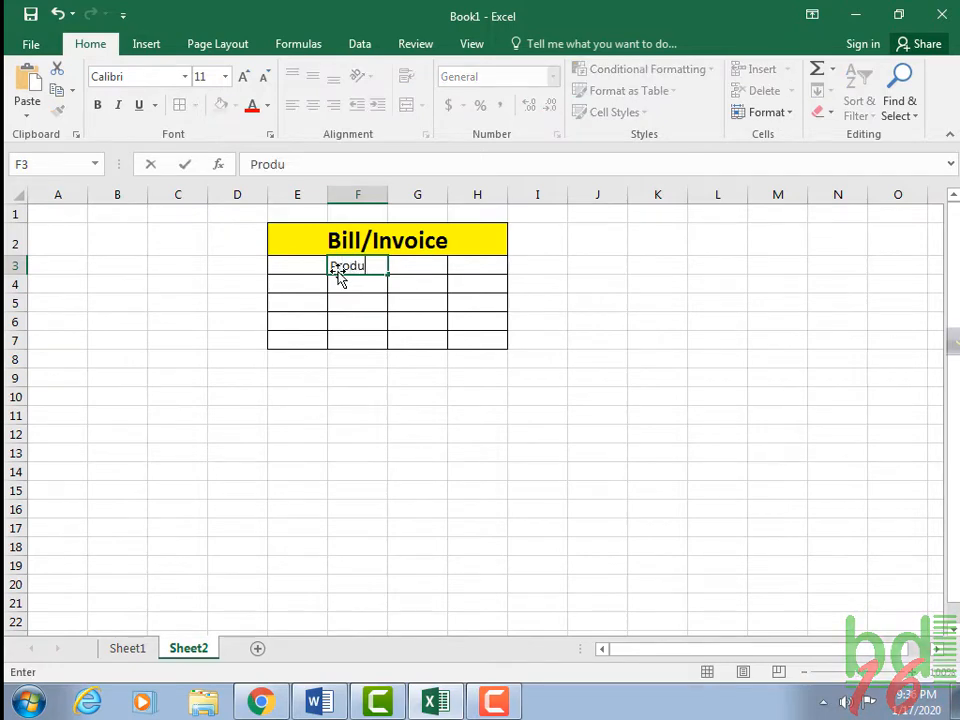
{"action": "type", "text": "ct"}
{"action": "key", "text": "Tab"}
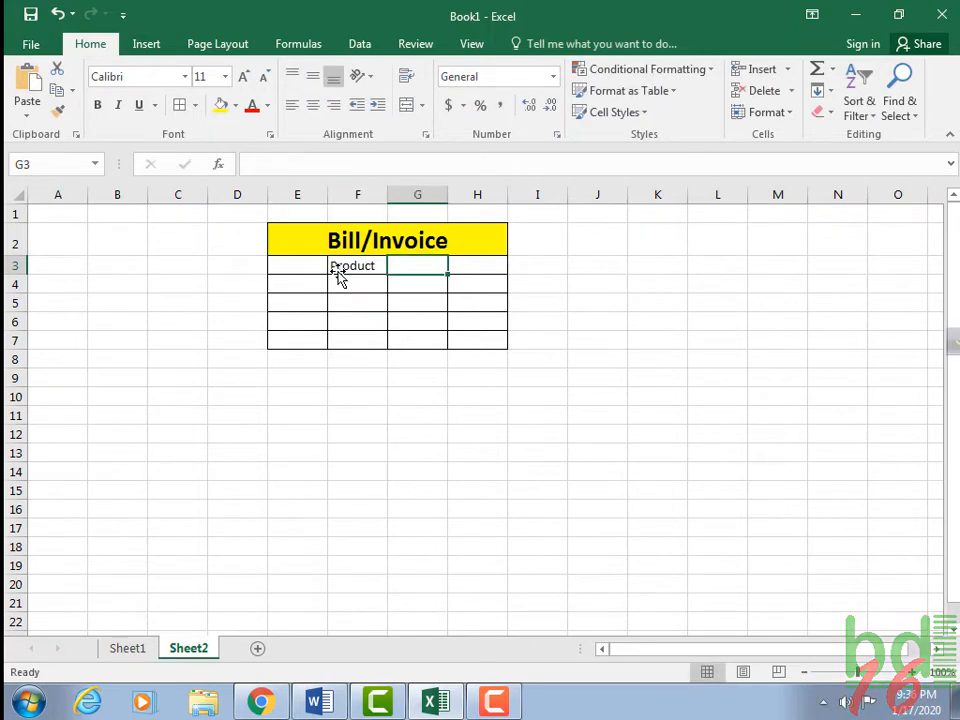
{"action": "key", "text": "Tab"}
{"action": "type", "text": "P"}
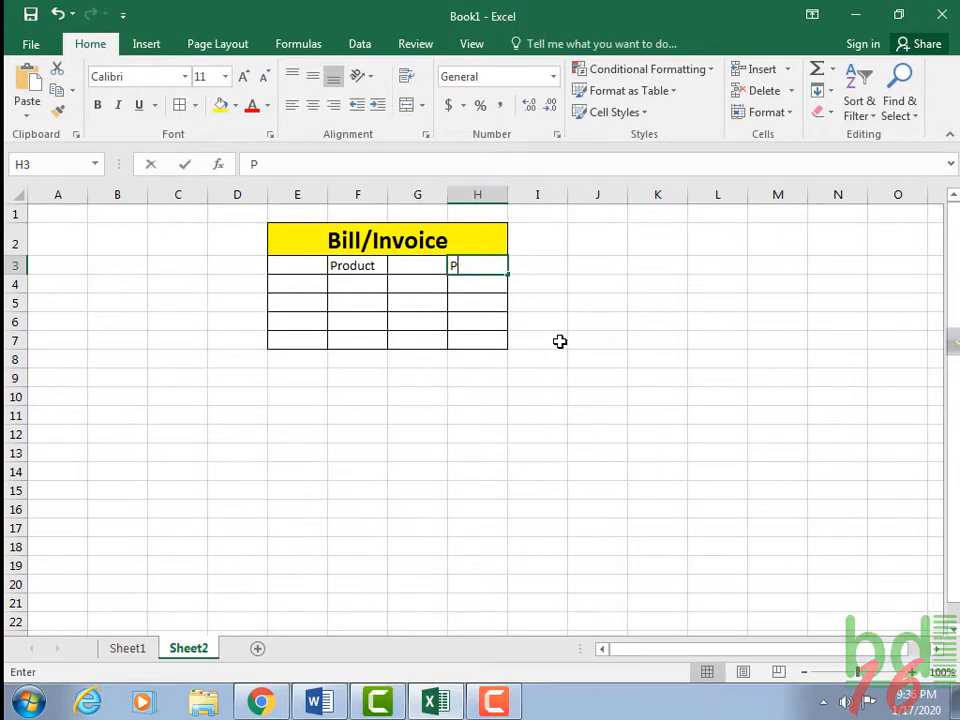
{"action": "type", "text": "rice"}
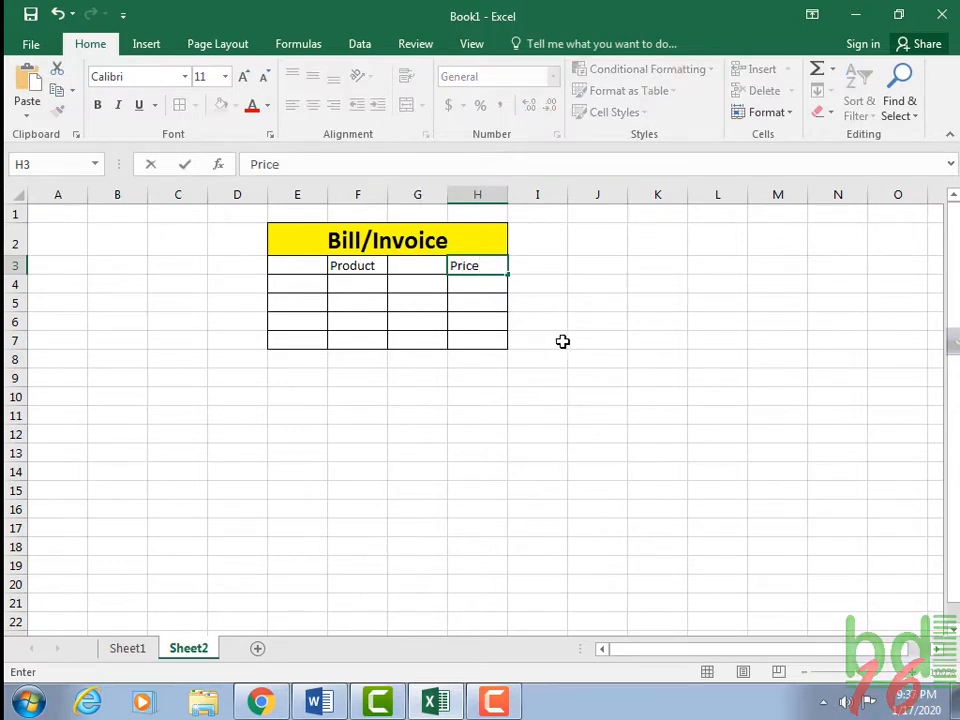
{"action": "left_click", "coordinate": [575, 324]}
Widen the Product column F of the invoice.
{"action": "left_click", "coordinate": [364, 266]}
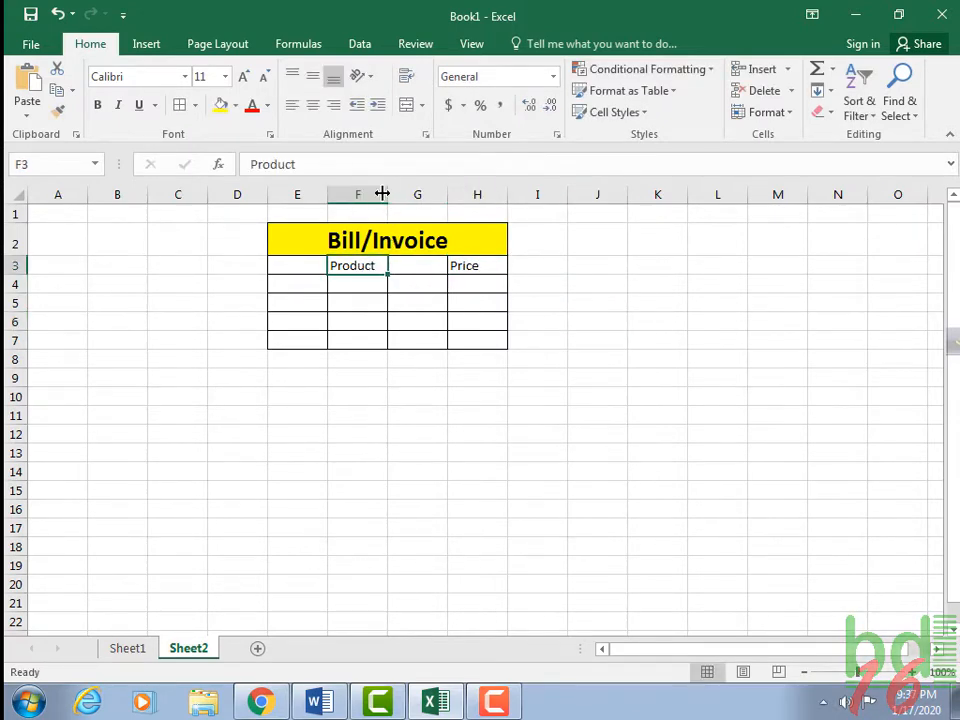
{"action": "left_click_drag", "start_coordinate": [382, 193], "coordinate": [421, 194]}
{"action": "left_click", "coordinate": [379, 279]}
Format the heading row E3:H3 with a light blue fill and bold, centered text.
{"action": "left_click", "coordinate": [318, 268]}
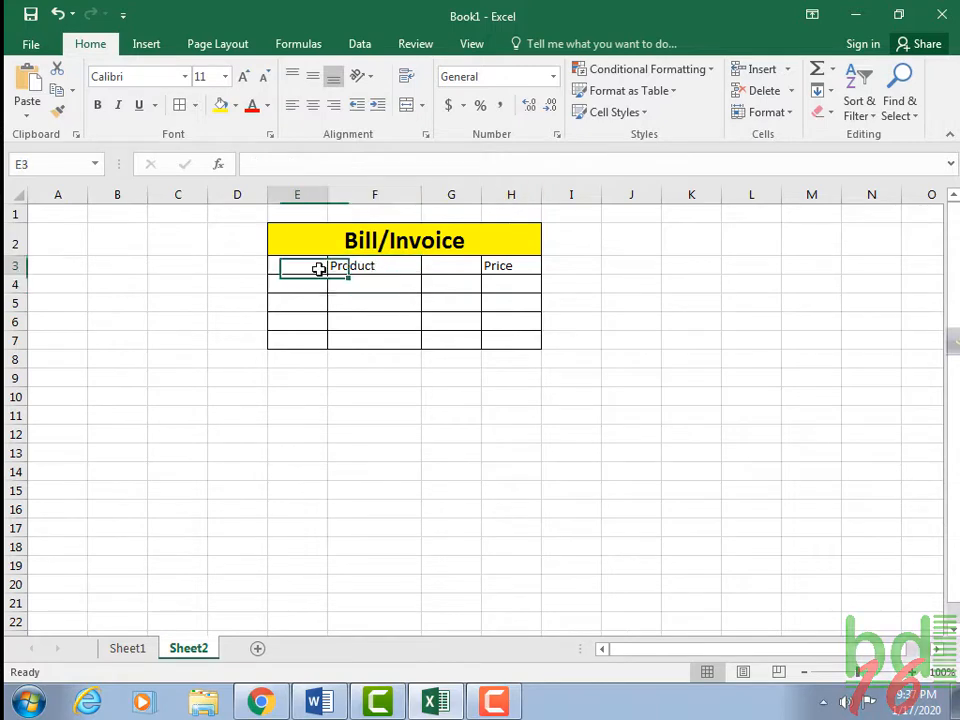
{"action": "left_click_drag", "start_coordinate": [318, 268], "coordinate": [510, 268]}
{"action": "left_click", "coordinate": [236, 105]}
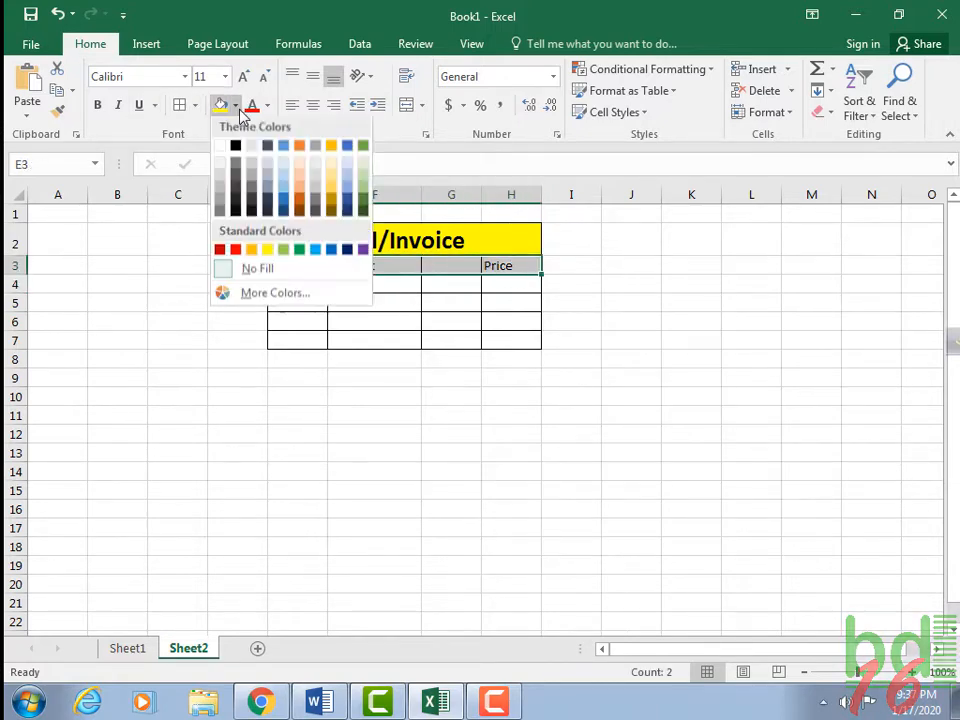
{"action": "left_click", "coordinate": [285, 187]}
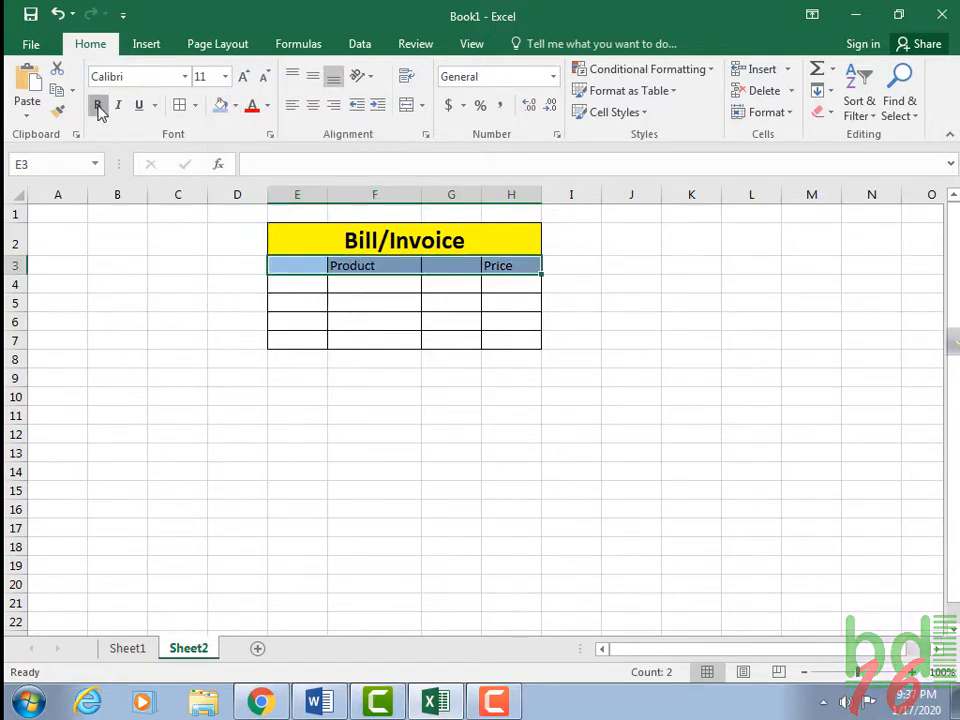
{"action": "left_click", "coordinate": [98, 107]}
{"action": "left_click", "coordinate": [313, 106]}
Add a data validation list to cell F4 with the source =indirect("Product").
{"action": "left_click", "coordinate": [381, 292]}
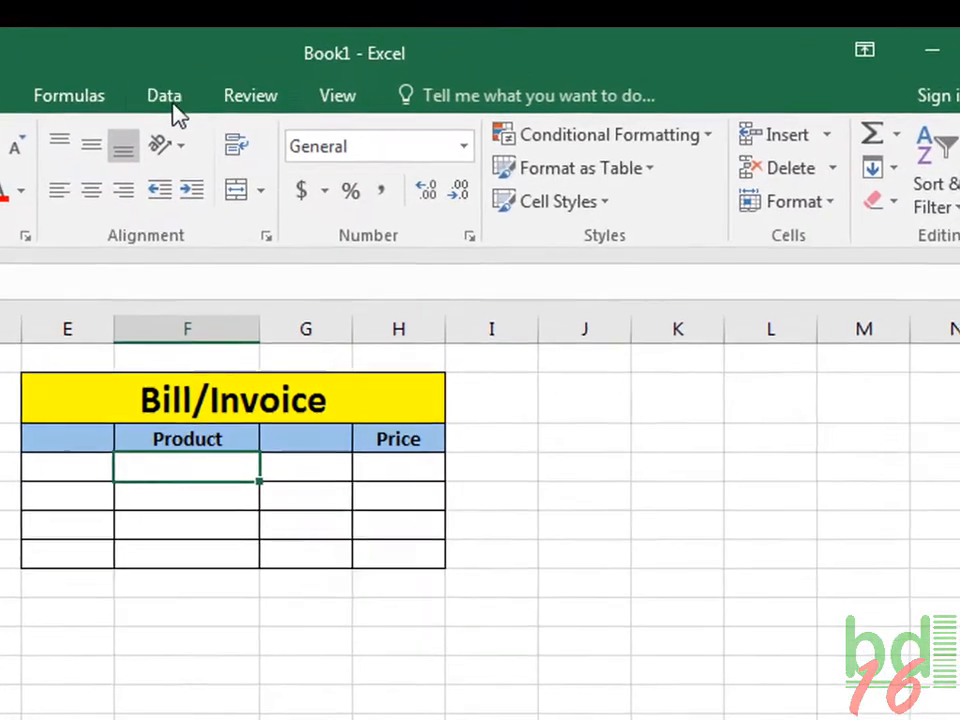
{"action": "left_click", "coordinate": [360, 46]}
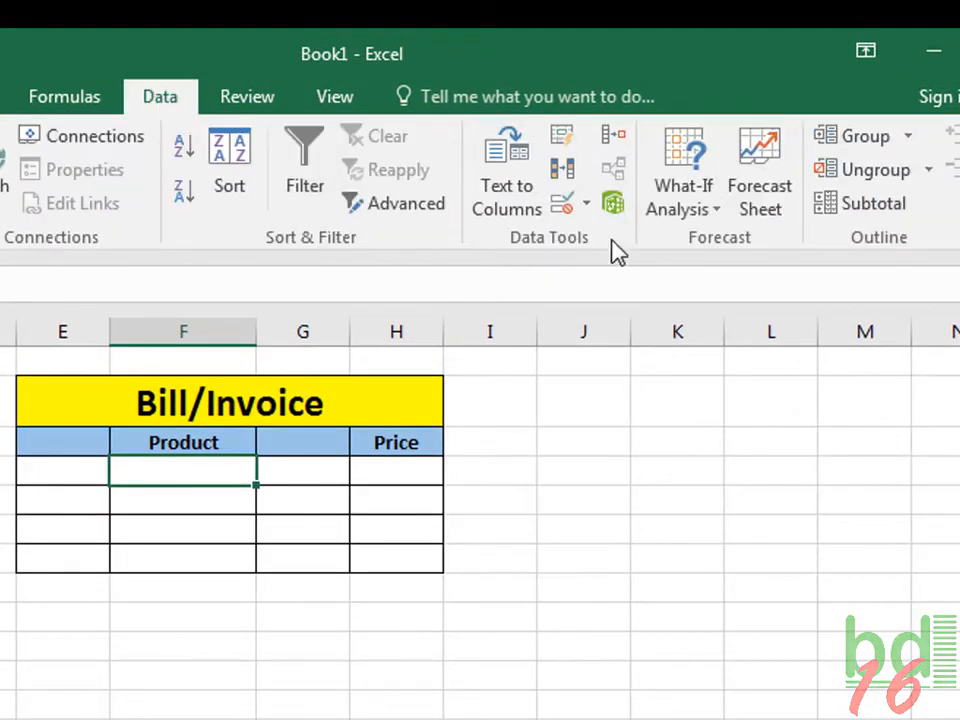
{"action": "left_click", "coordinate": [587, 205]}
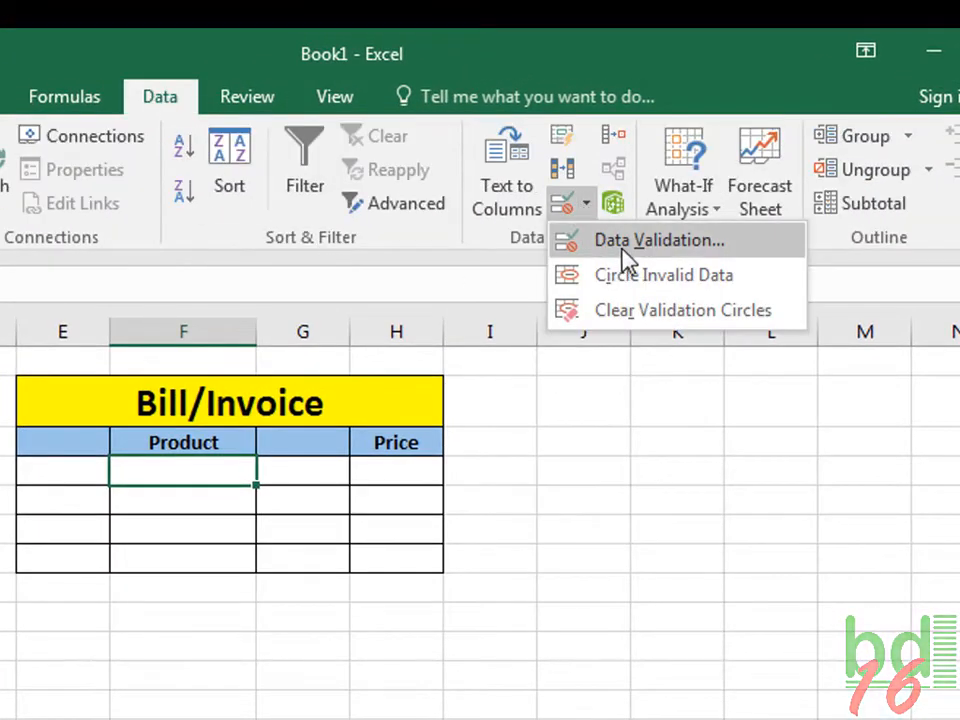
{"action": "left_click", "coordinate": [621, 241]}
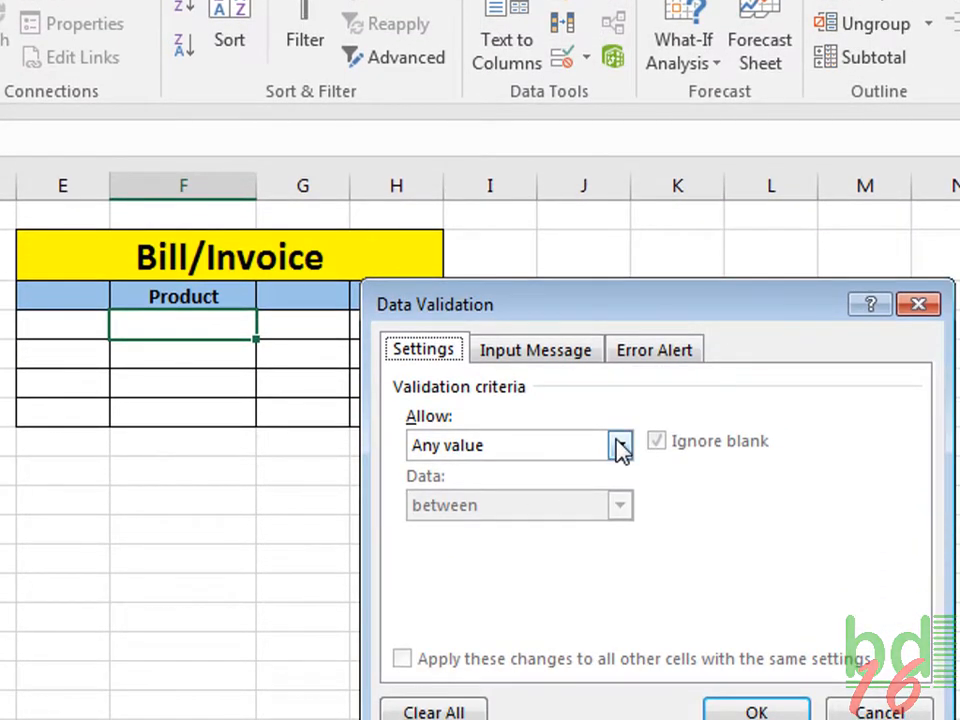
{"action": "left_click", "coordinate": [619, 446]}
{"action": "left_click", "coordinate": [508, 537]}
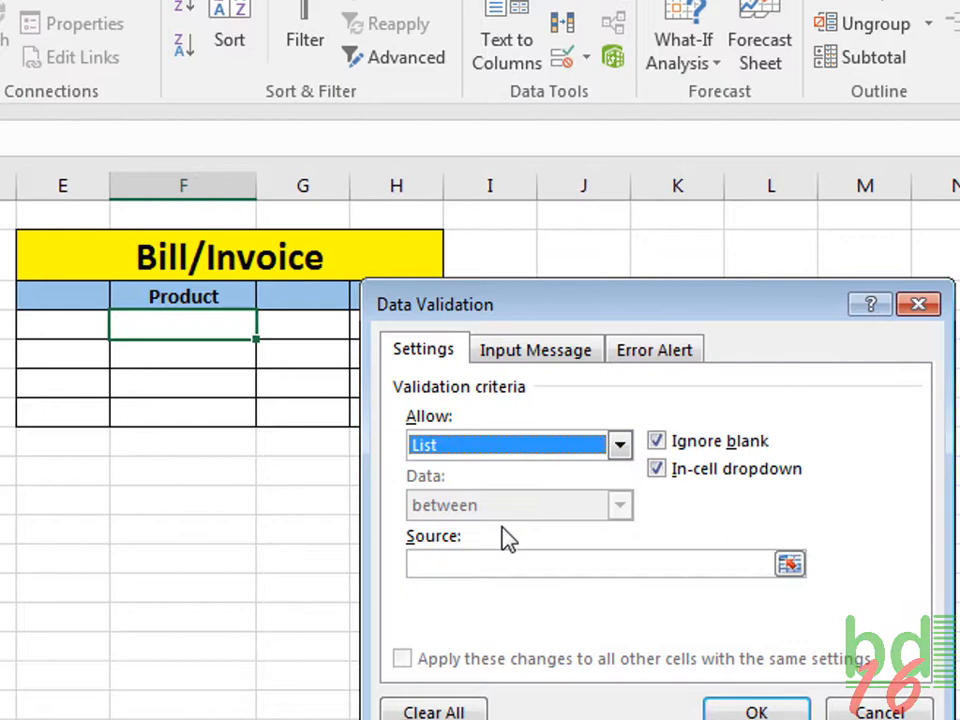
{"action": "left_click", "coordinate": [467, 566]}
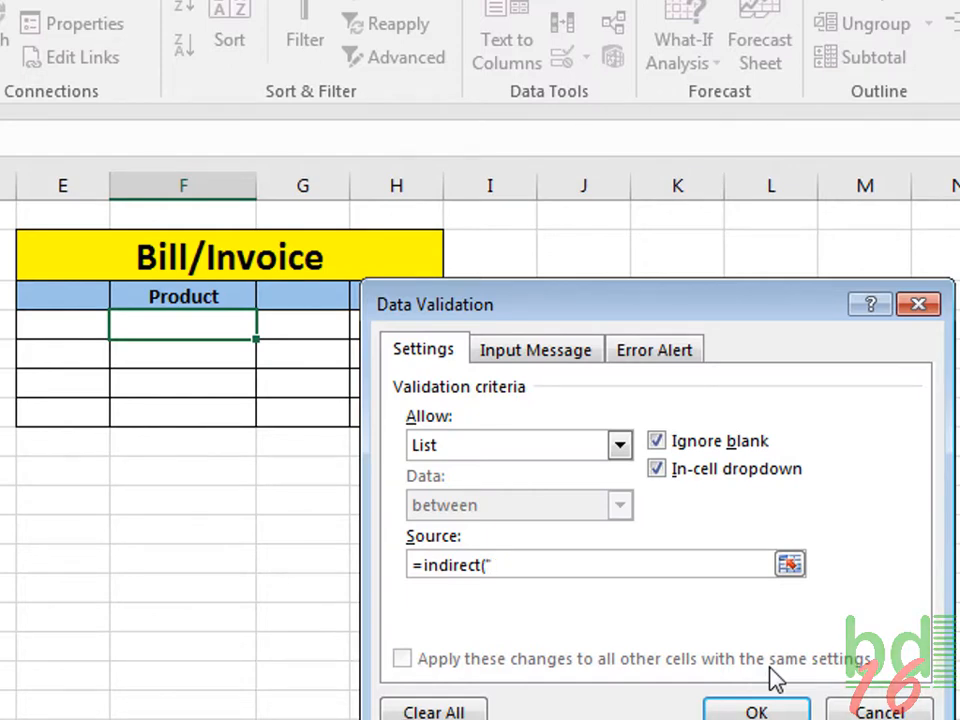
{"action": "type", "text": "Product"}
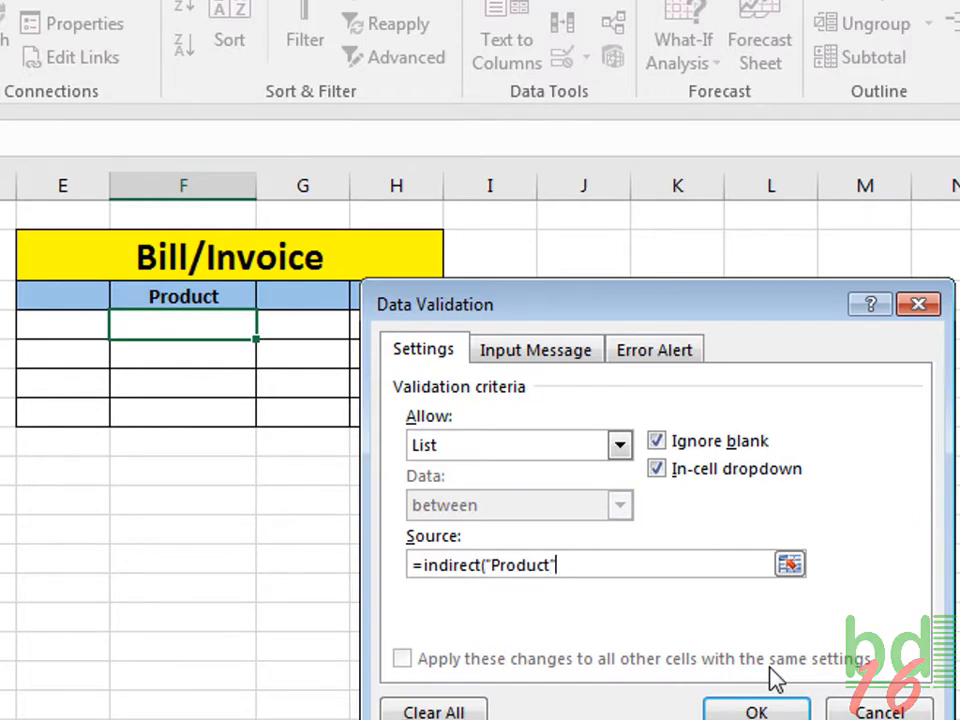
{"action": "type", "text": ")"}
{"action": "left_click", "coordinate": [770, 711]}
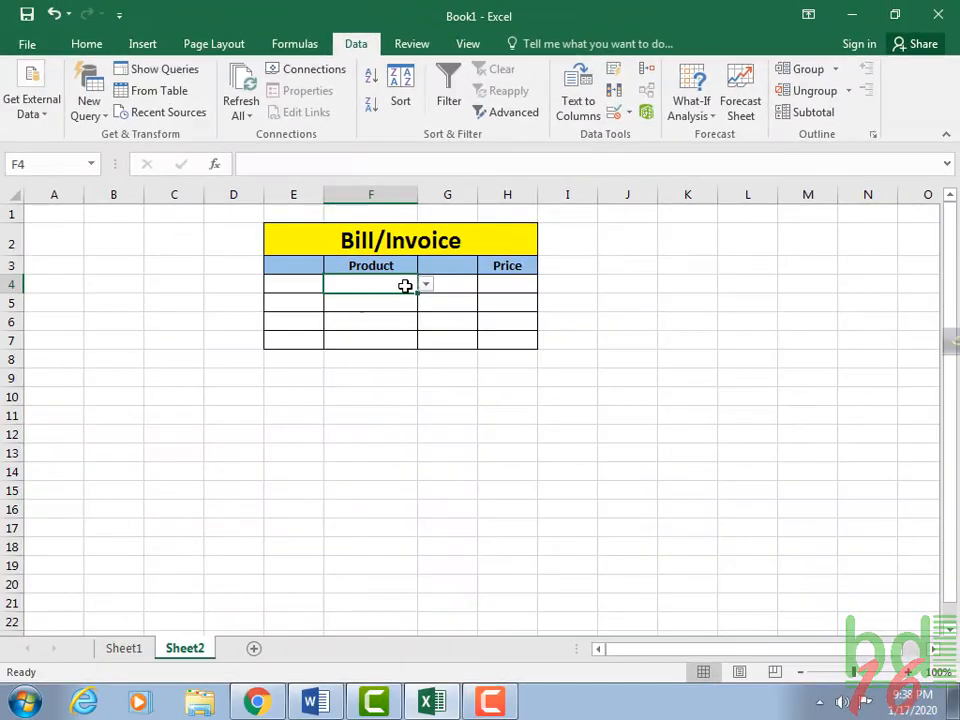
Choose Hard Disk as the product in F4 and widen the Price column H.
{"action": "left_click", "coordinate": [425, 285]}
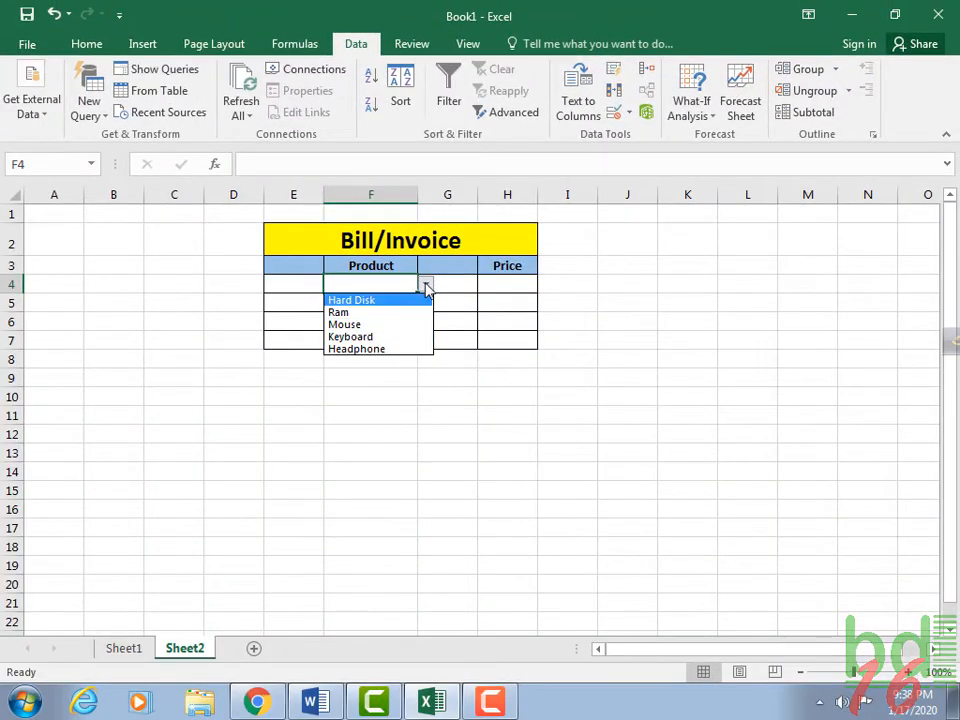
{"action": "left_click", "coordinate": [378, 301]}
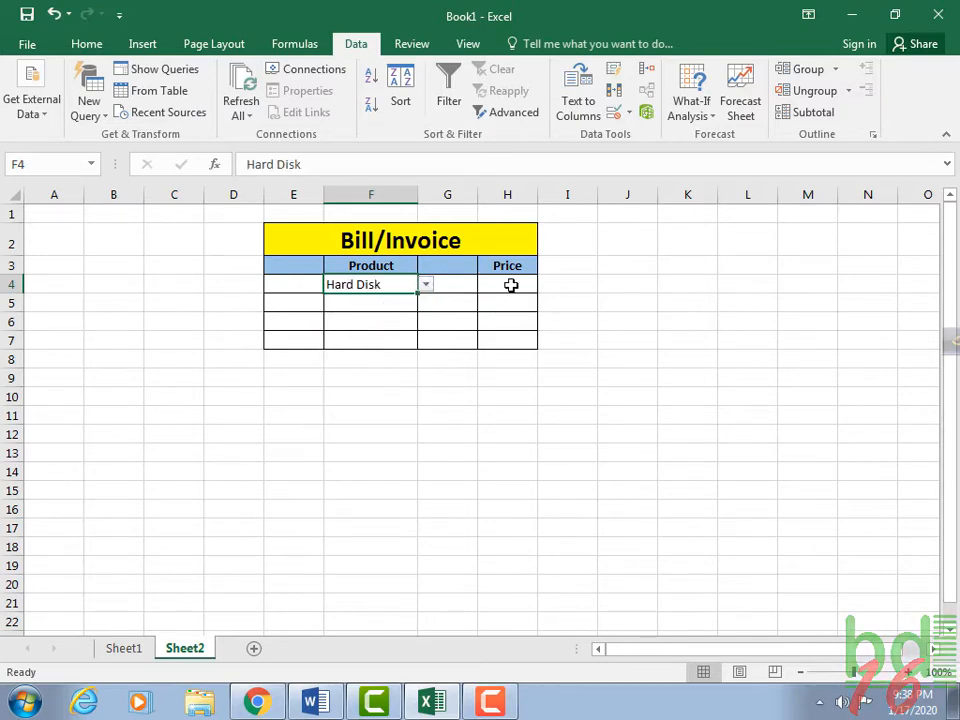
{"action": "left_click", "coordinate": [510, 286]}
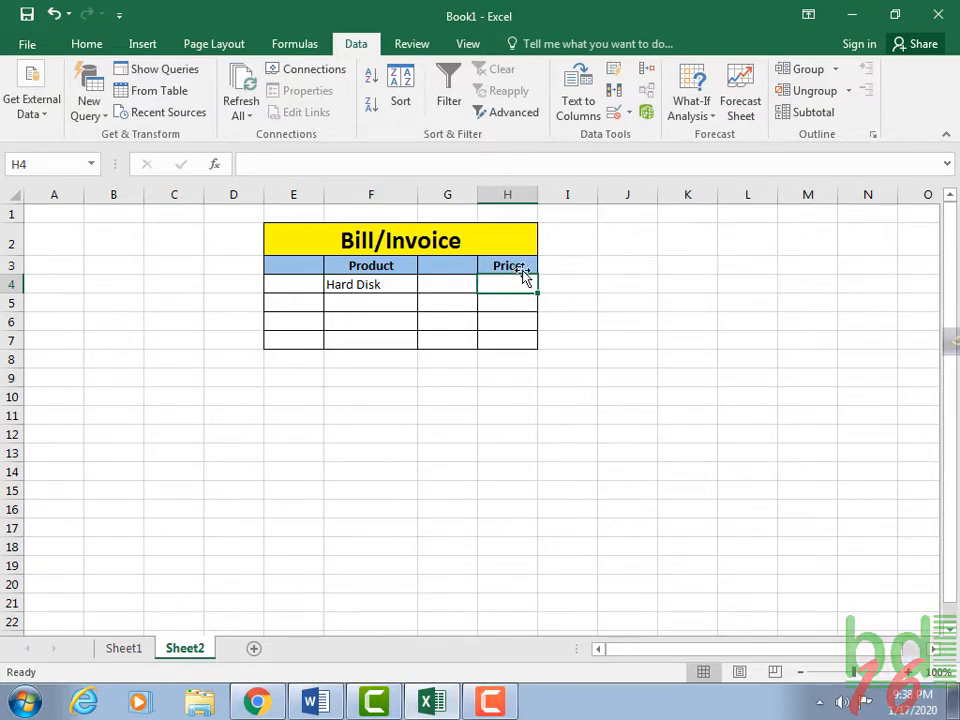
{"action": "left_click_drag", "start_coordinate": [537, 194], "coordinate": [561, 194]}
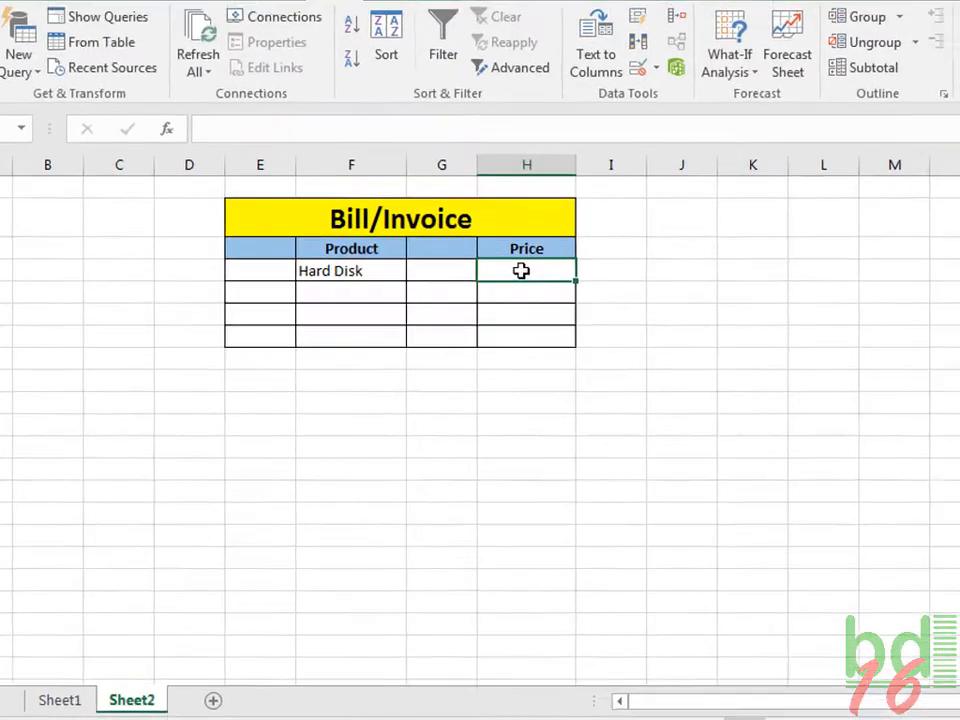
Start a VLOOKUP formula in H4 with F4 as the lookup value and Sheet1 columns A:B as the table array.
{"action": "type", "text": "="}
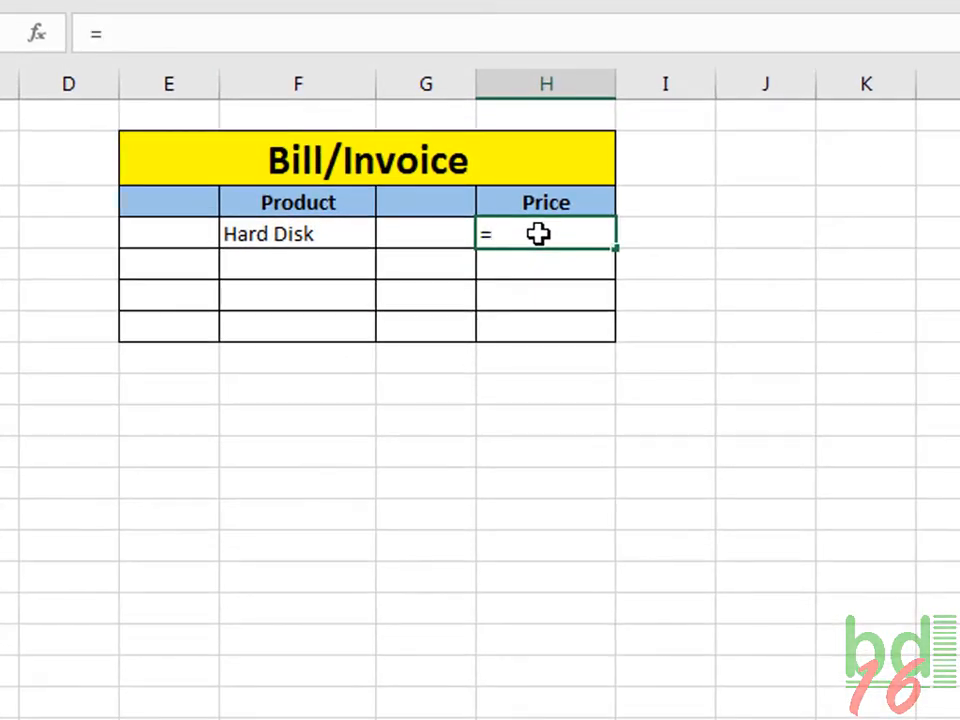
{"action": "type", "text": "vl"}
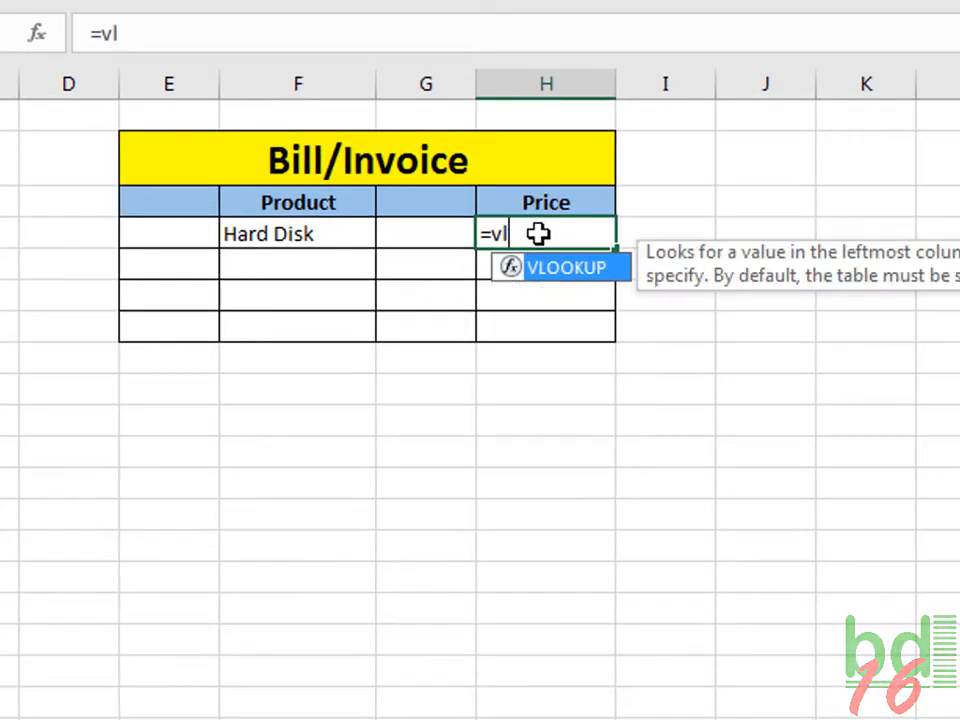
{"action": "double_click", "coordinate": [540, 270]}
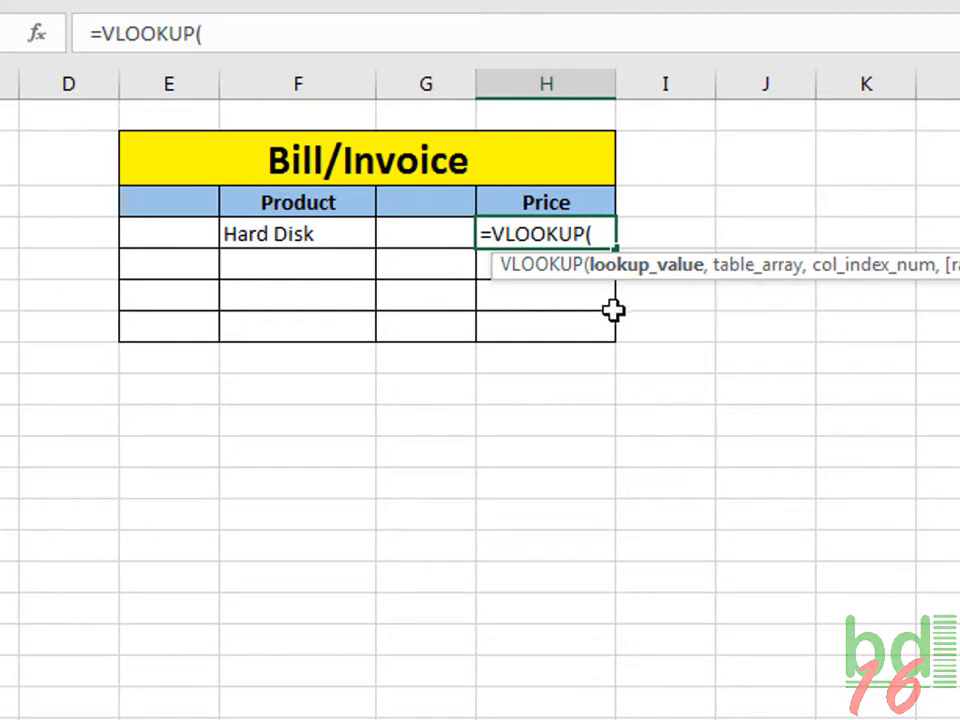
{"action": "left_click", "coordinate": [306, 244]}
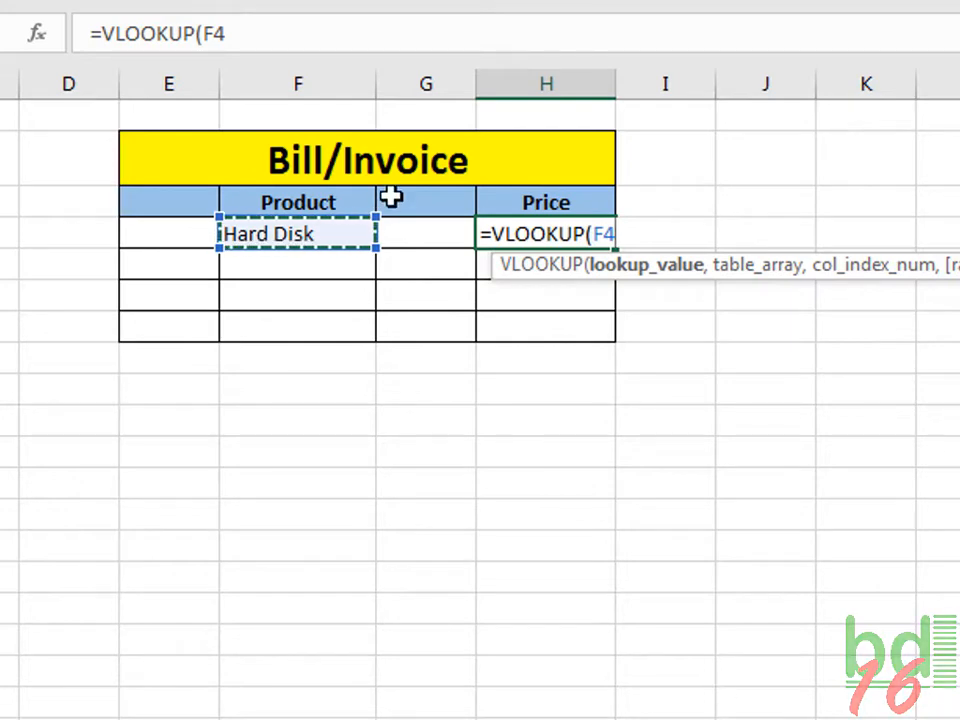
{"action": "type", "text": ","}
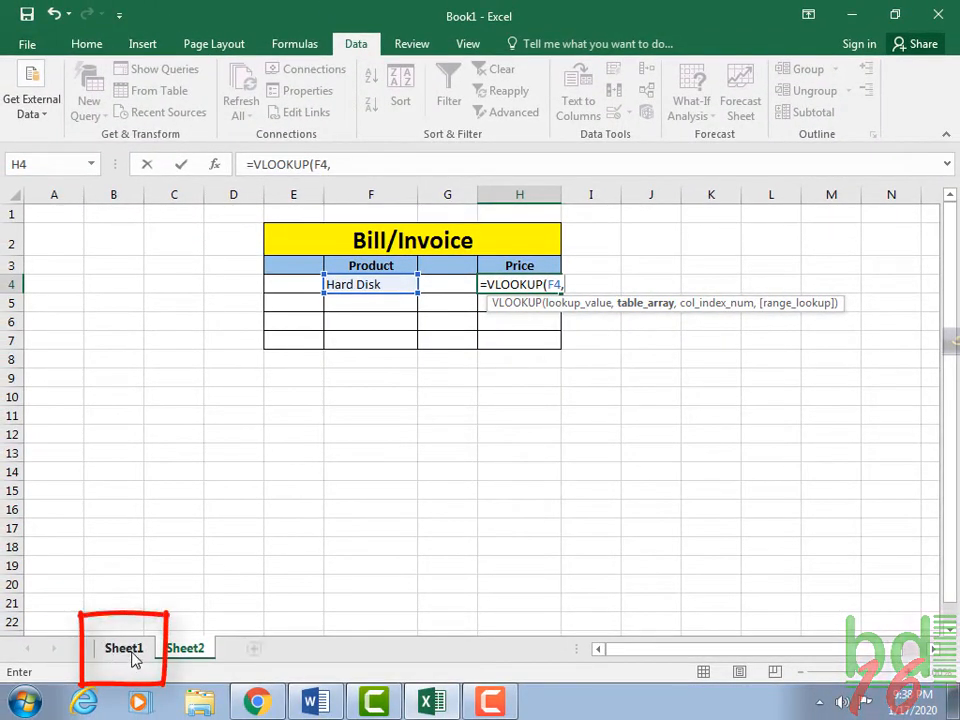
{"action": "left_click", "coordinate": [125, 648]}
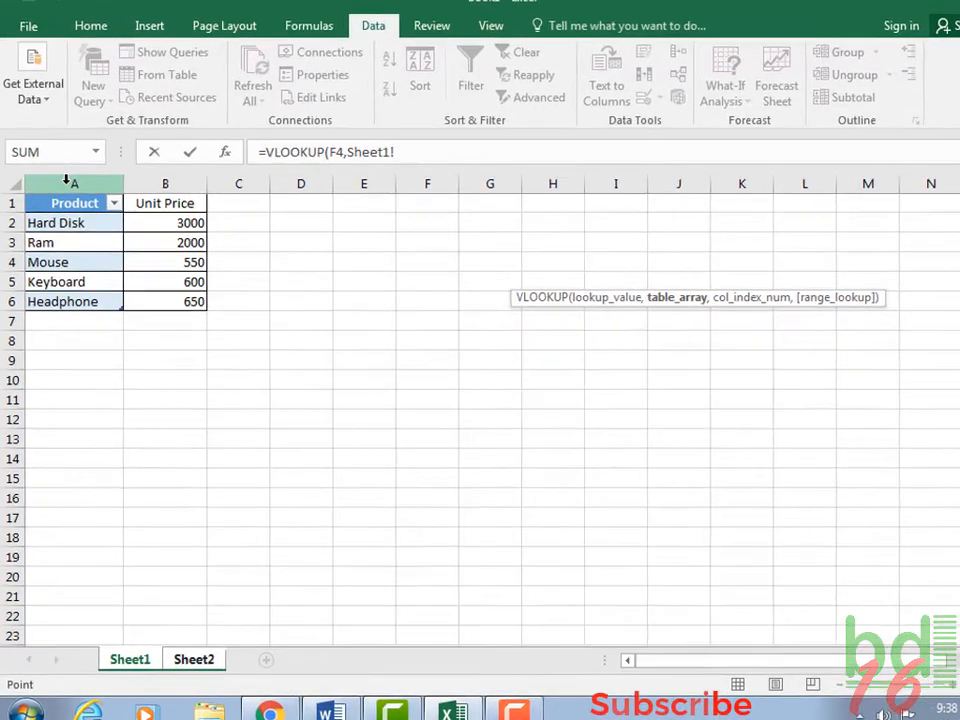
{"action": "left_click", "coordinate": [66, 193]}
{"action": "mouse_move", "coordinate": [77, 141]}
{"action": "left_mouse_down"}
{"action": "mouse_move", "coordinate": [150, 133]}
{"action": "mouse_move", "coordinate": [193, 133]}
{"action": "mouse_move", "coordinate": [193, 141]}
{"action": "left_mouse_up"}
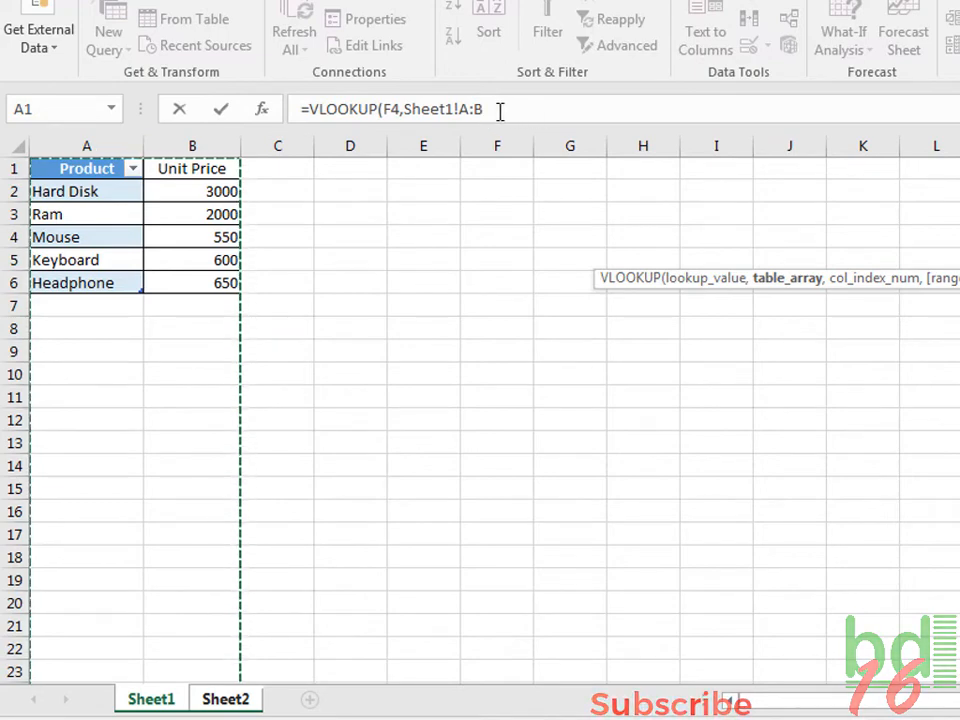
Complete the H4 VLOOKUP formula with column index 2 and FALSE for an exact match.
{"action": "type", "text": ","}
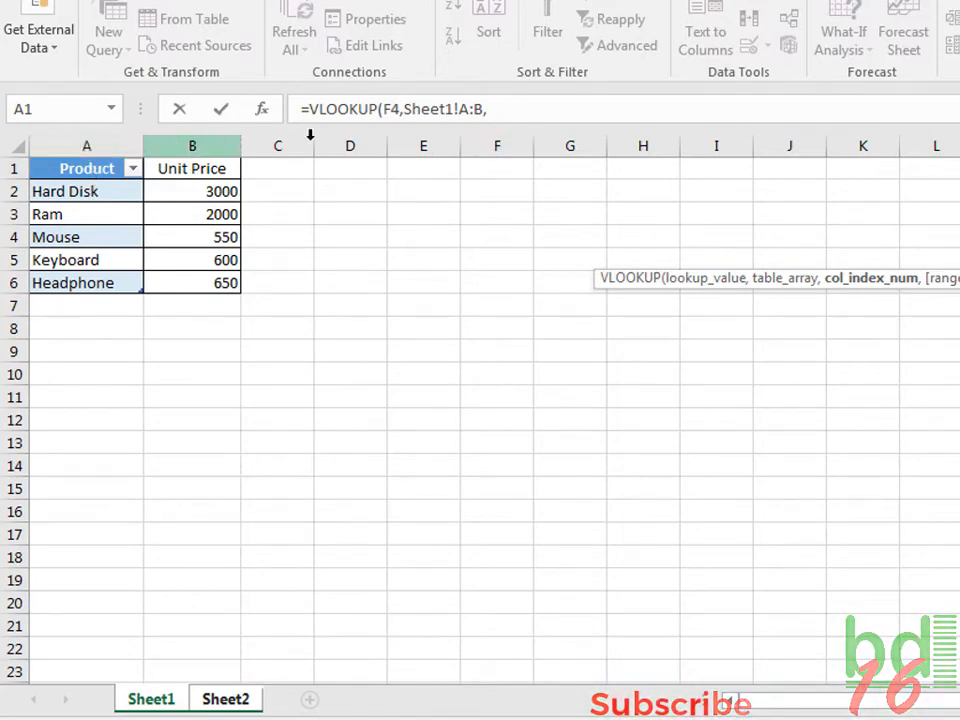
{"action": "type", "text": "2"}
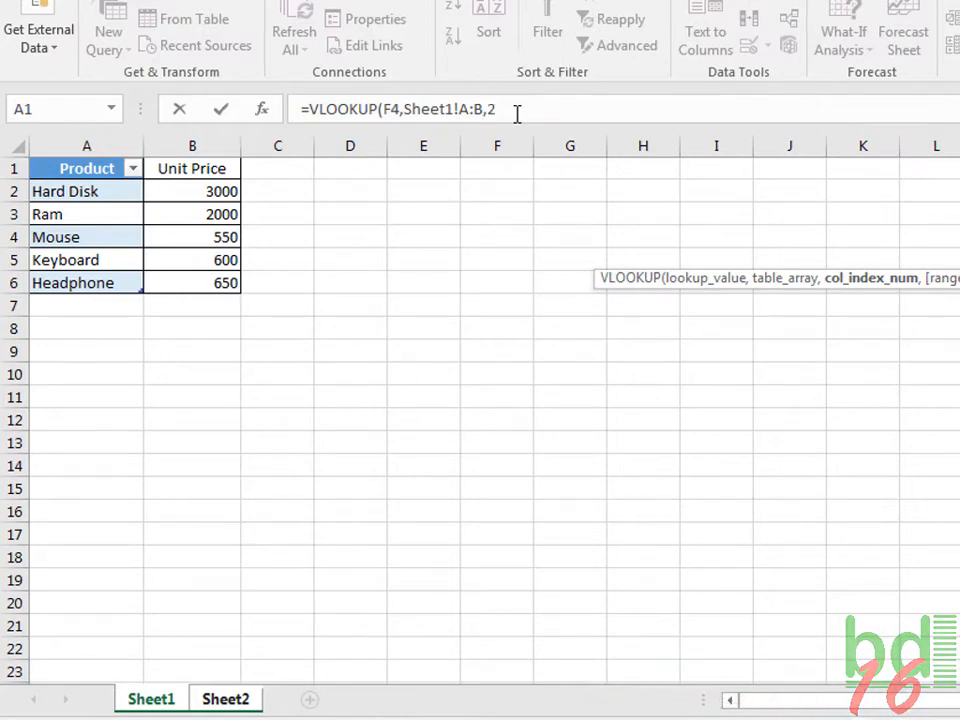
{"action": "type", "text": ","}
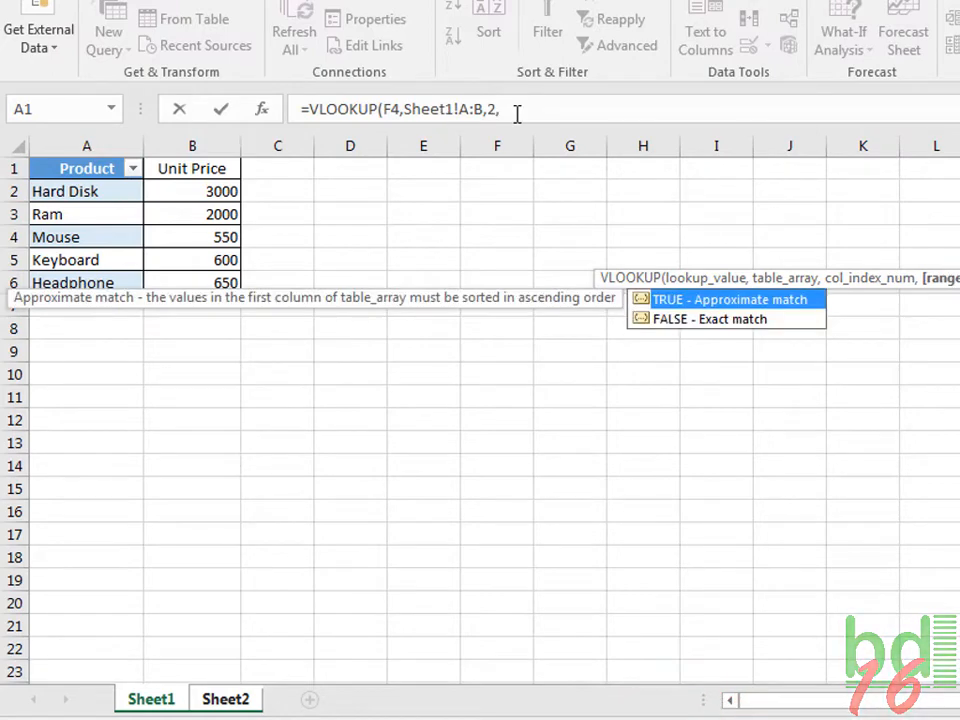
{"action": "double_click", "coordinate": [676, 320]}
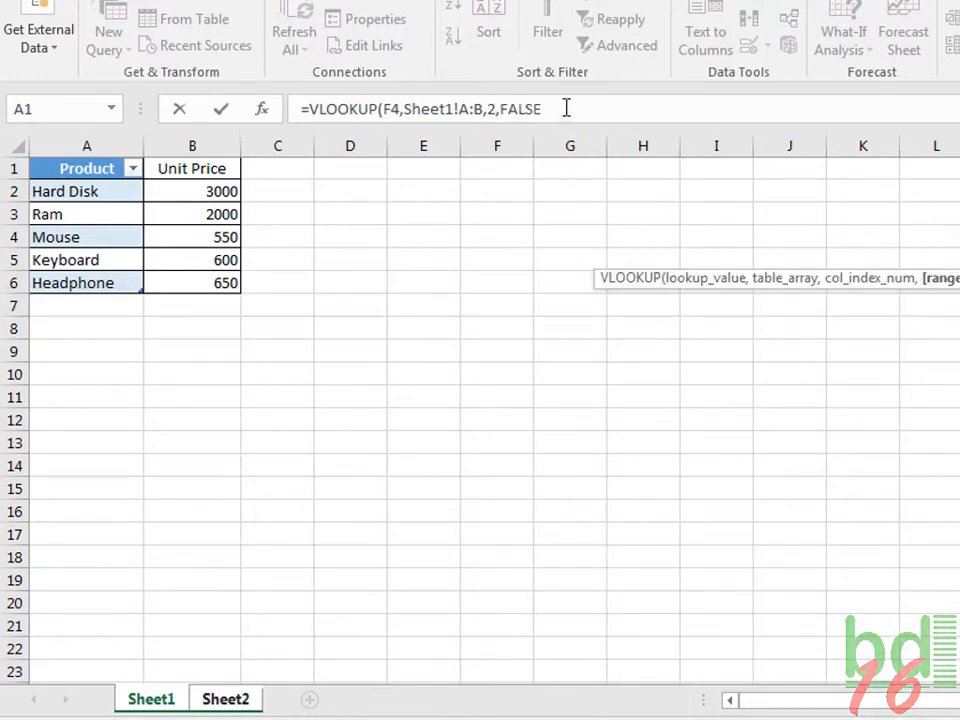
{"action": "type", "text": ")"}
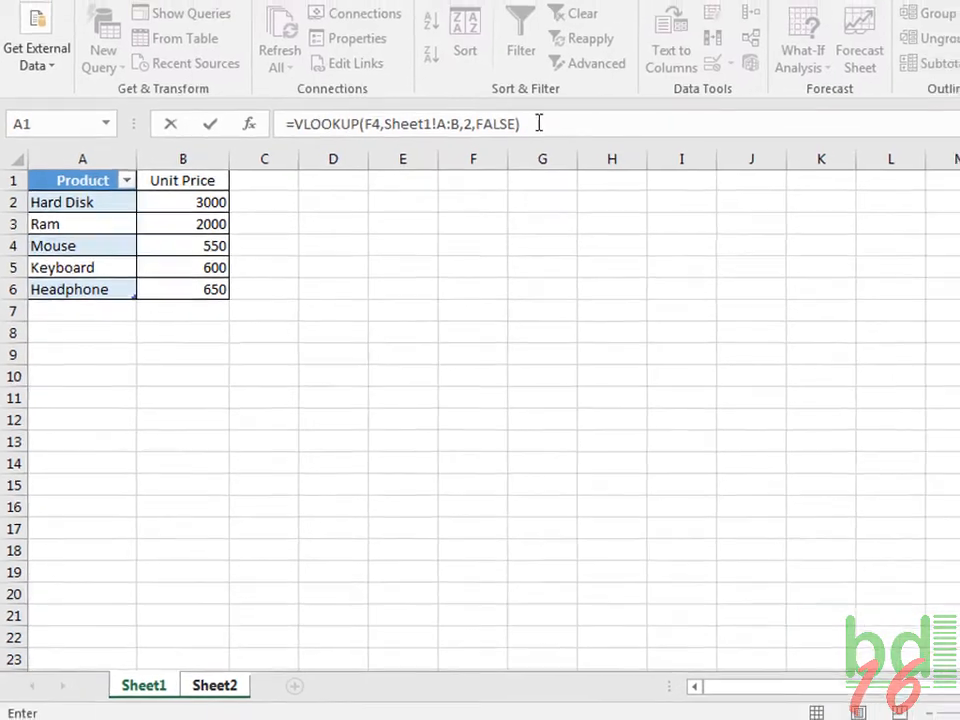
{"action": "key", "text": "Return"}
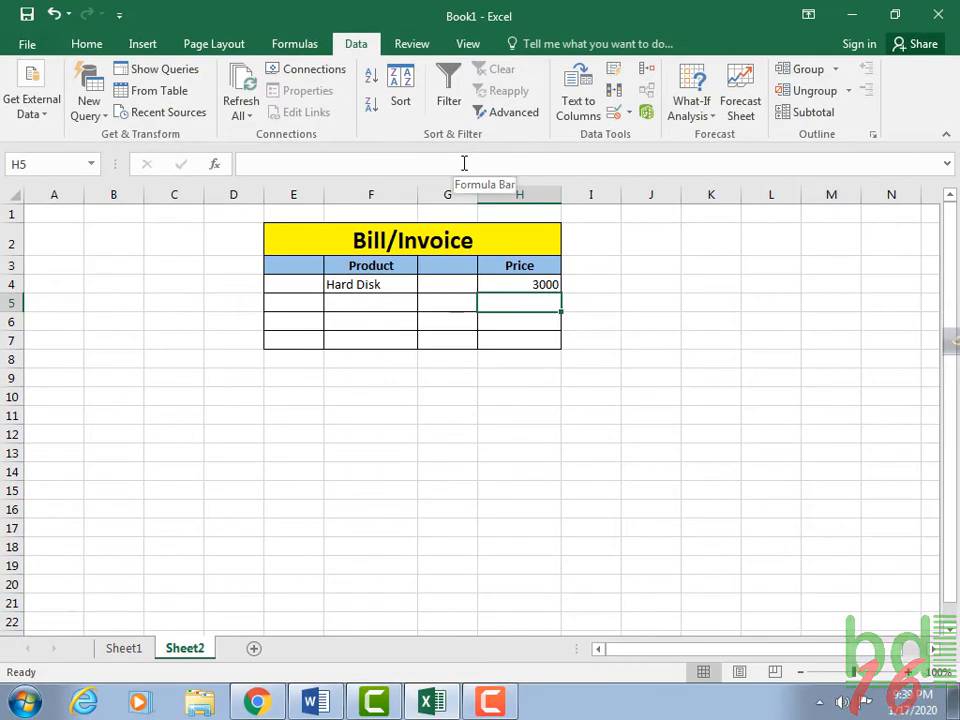
Test the price lookup by choosing Ram and then Mouse as the product in F4.
{"action": "left_click", "coordinate": [548, 285]}
{"action": "left_click", "coordinate": [392, 287]}
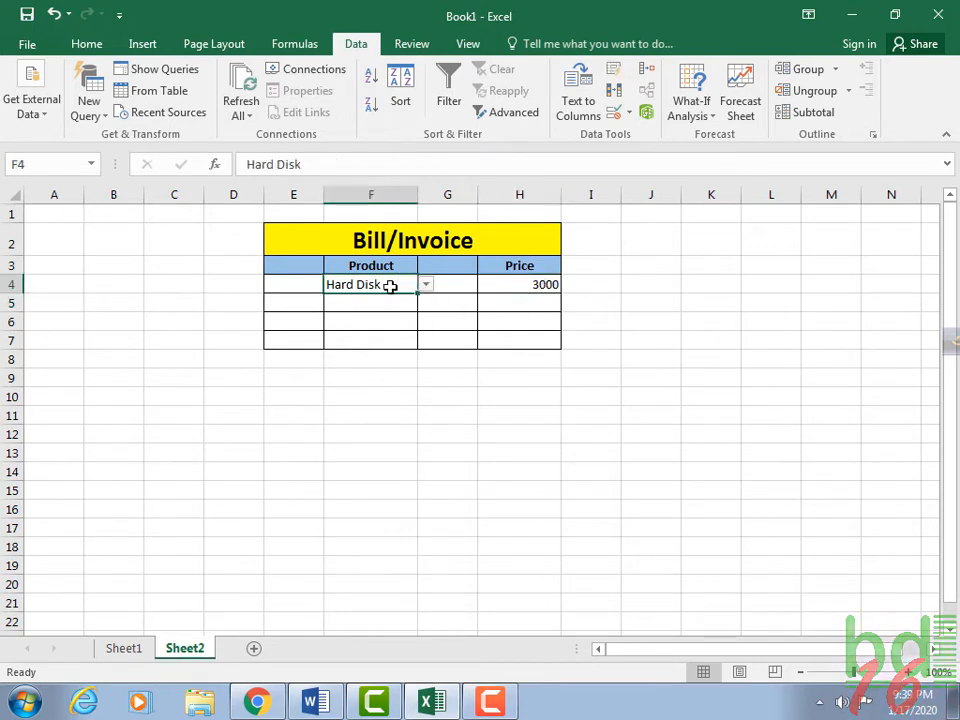
{"action": "left_click", "coordinate": [426, 286]}
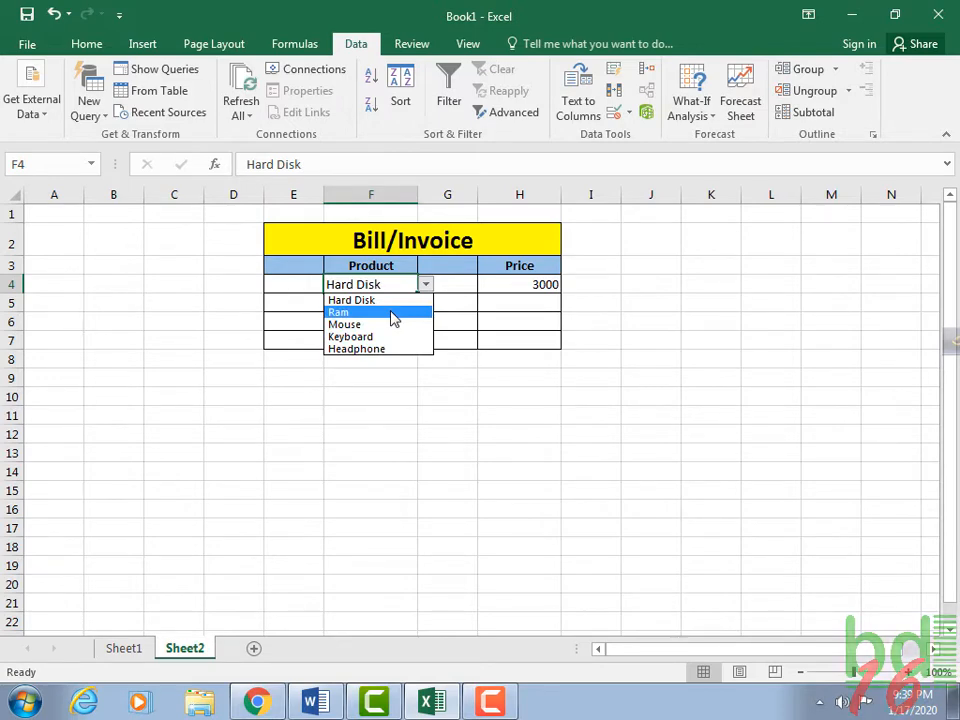
{"action": "left_click", "coordinate": [392, 317]}
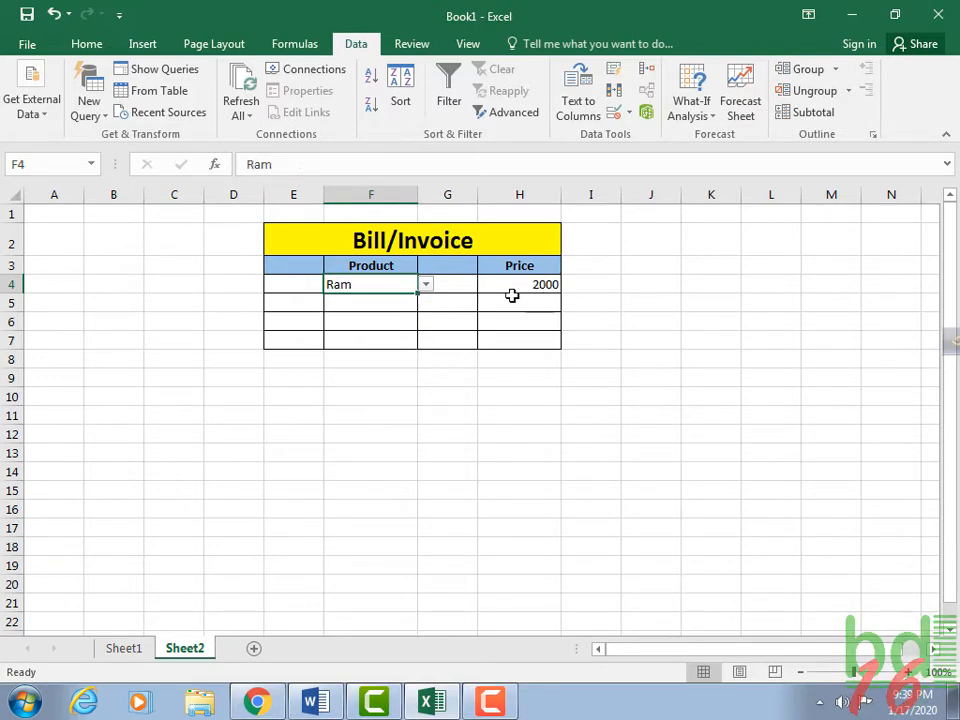
{"action": "left_click", "coordinate": [426, 285]}
{"action": "left_click", "coordinate": [380, 332]}
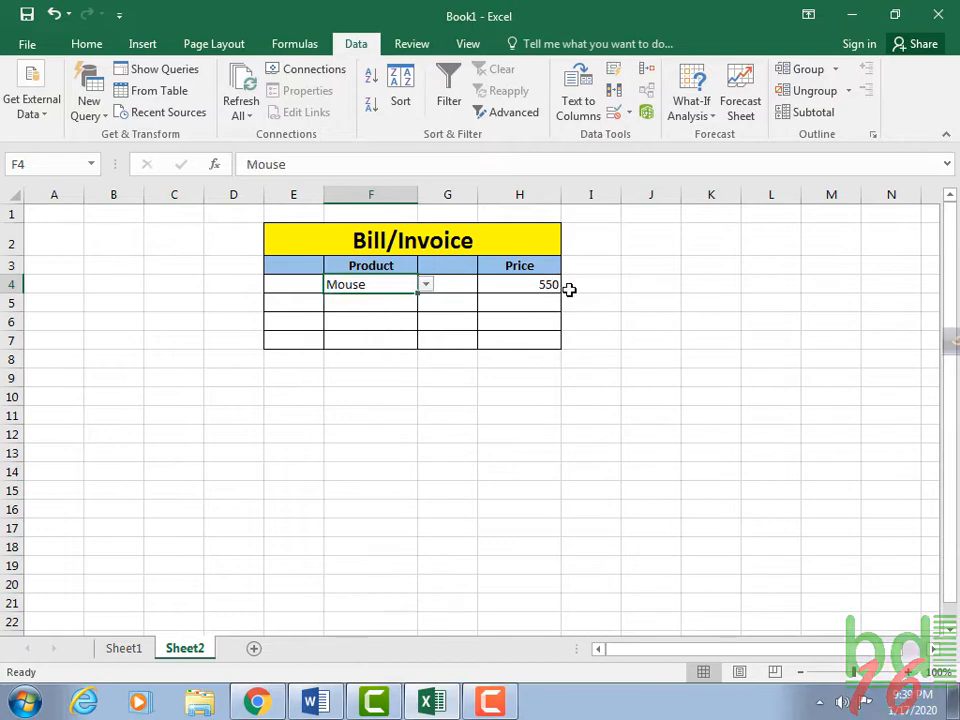
{"action": "left_click", "coordinate": [386, 308]}
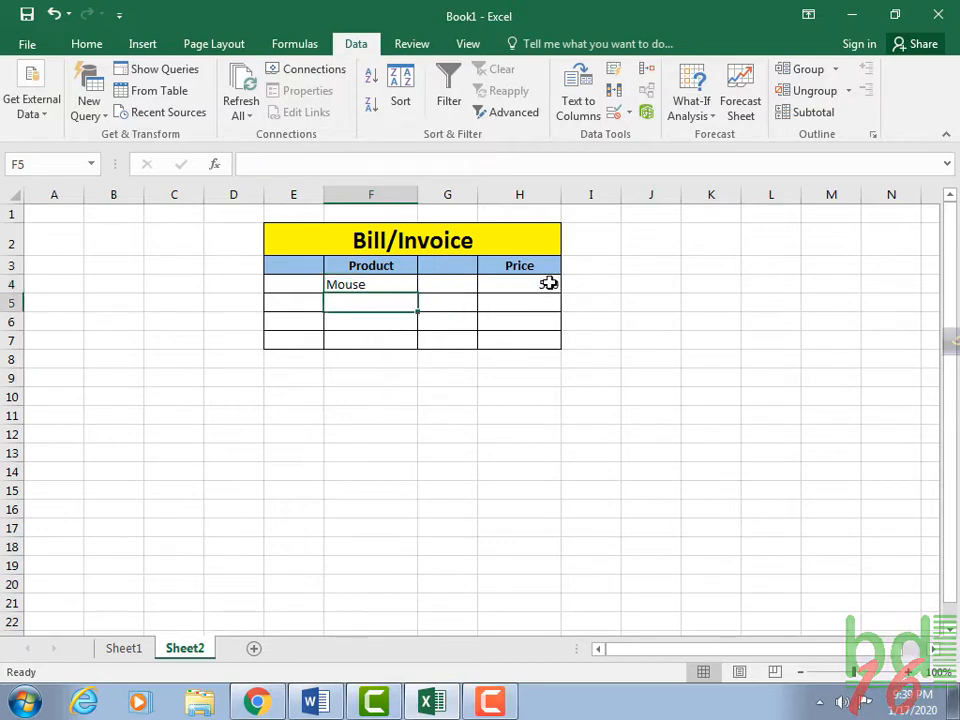
Clear the product from cell F4 to test the price formula with an empty product.
{"action": "left_click", "coordinate": [389, 286]}
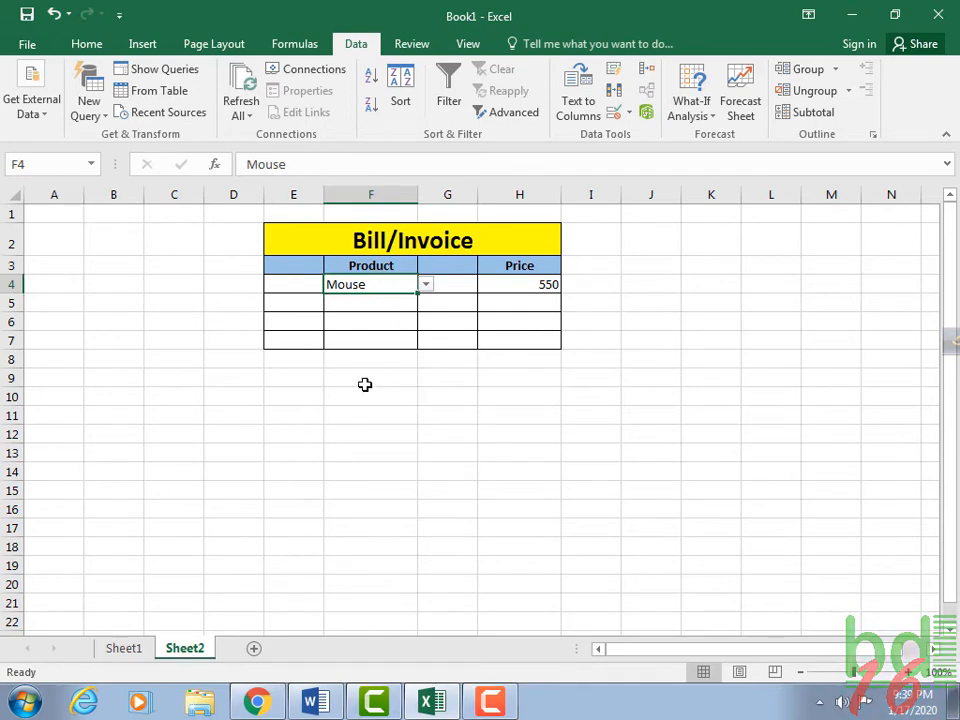
{"action": "key", "text": "BackSpace"}
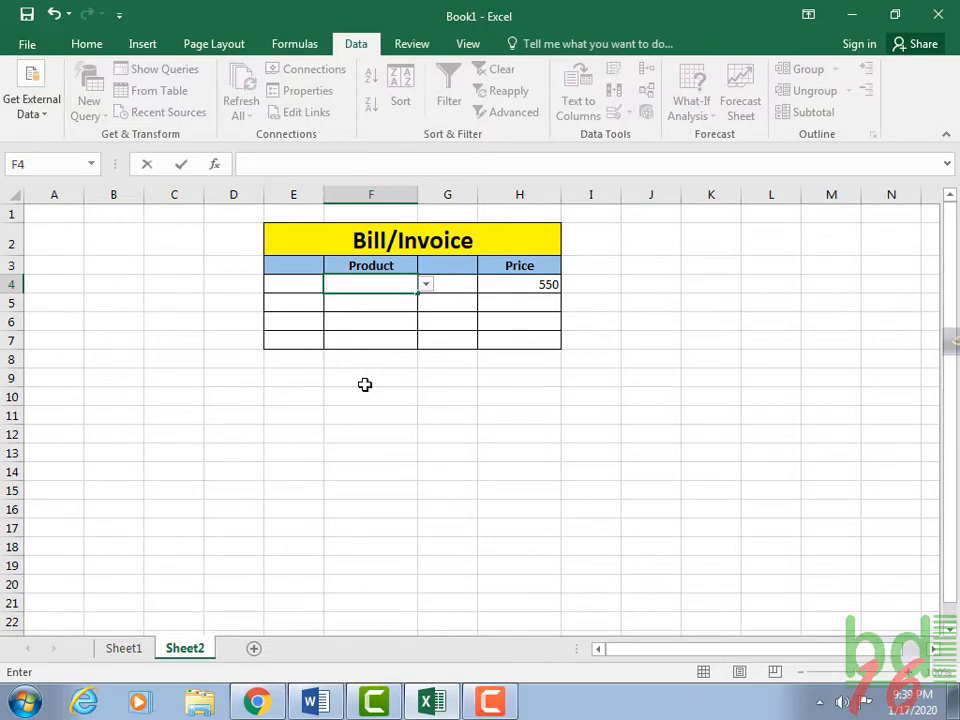
{"action": "left_click", "coordinate": [441, 339]}
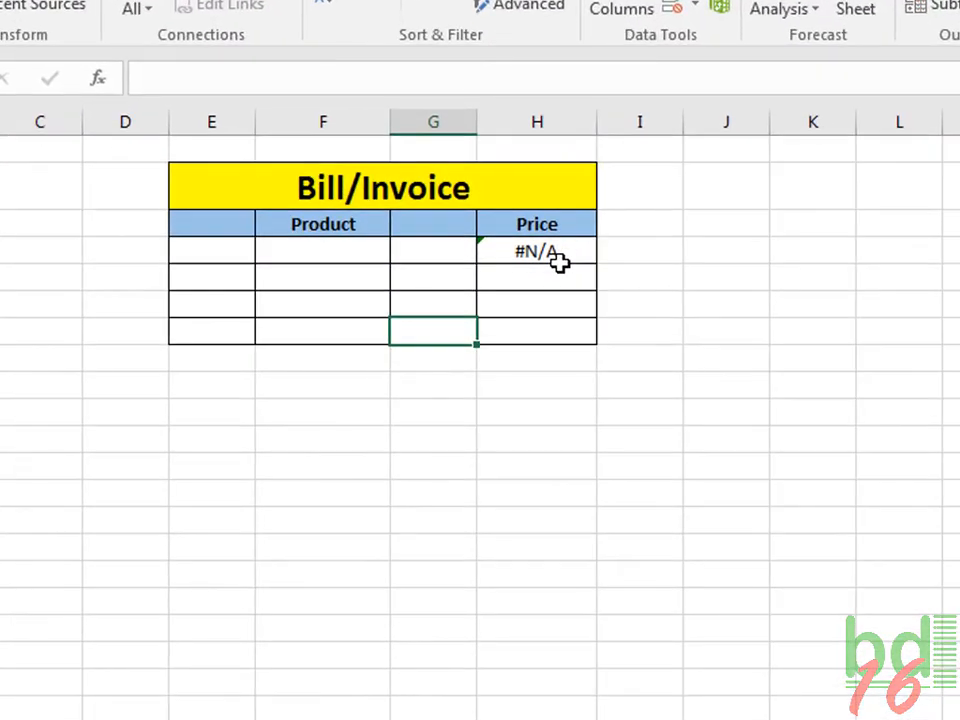
Wrap the H4 price formula in IFERROR with a blank fallback: =iferror(VLOOKUP(F4,Sheet1!A:B,2,FALSE)," ").
{"action": "left_click", "coordinate": [557, 253]}
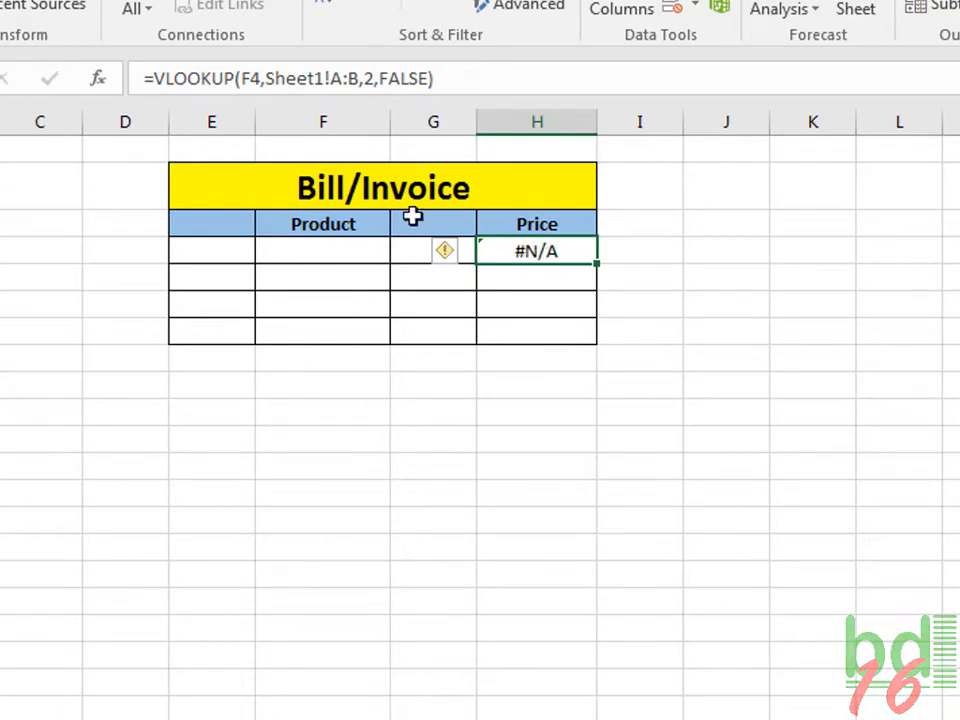
{"action": "left_click", "coordinate": [148, 78]}
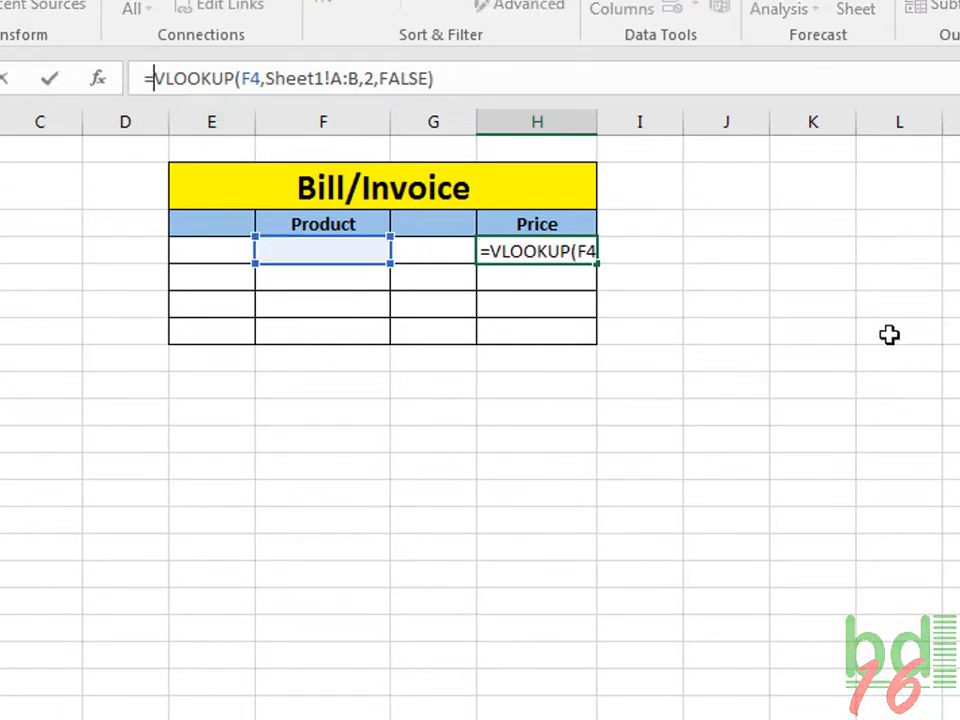
{"action": "type", "text": "if"}
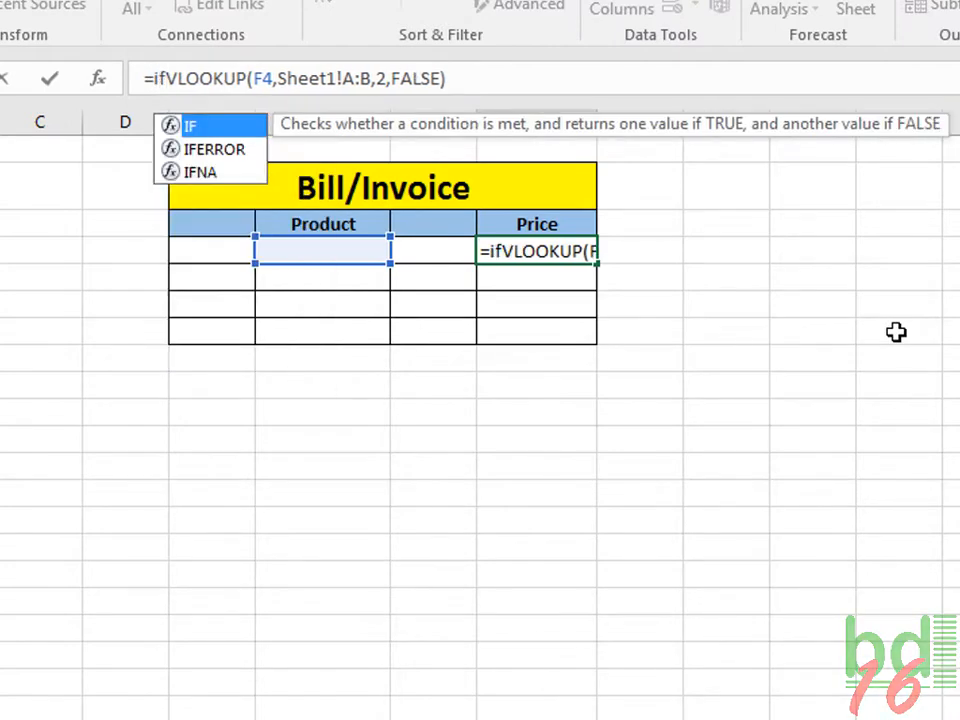
{"action": "type", "text": "error"}
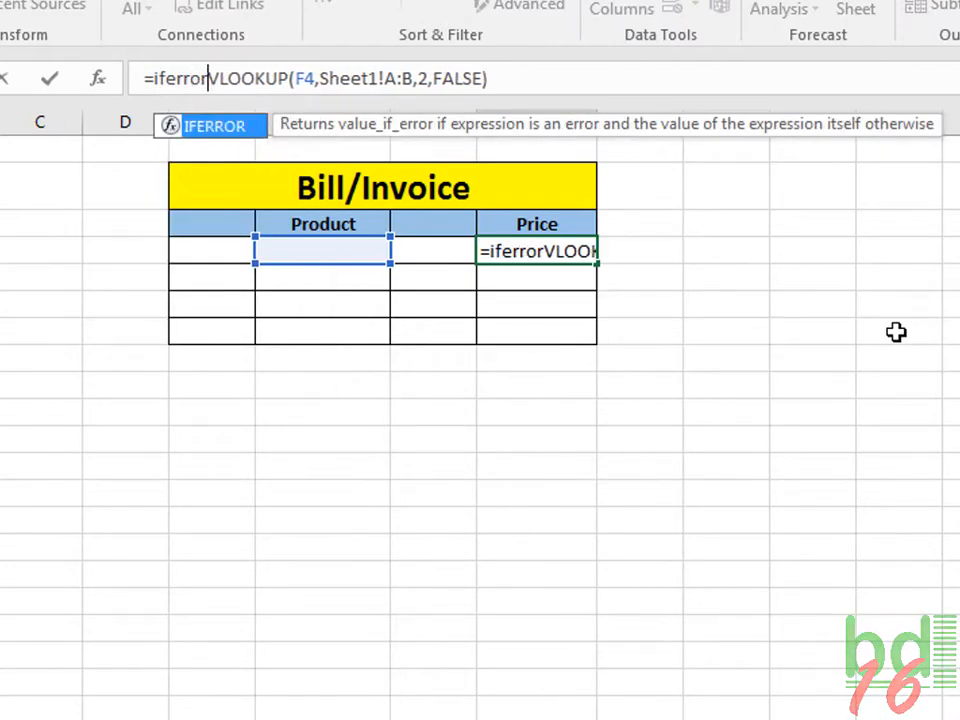
{"action": "type", "text": "("}
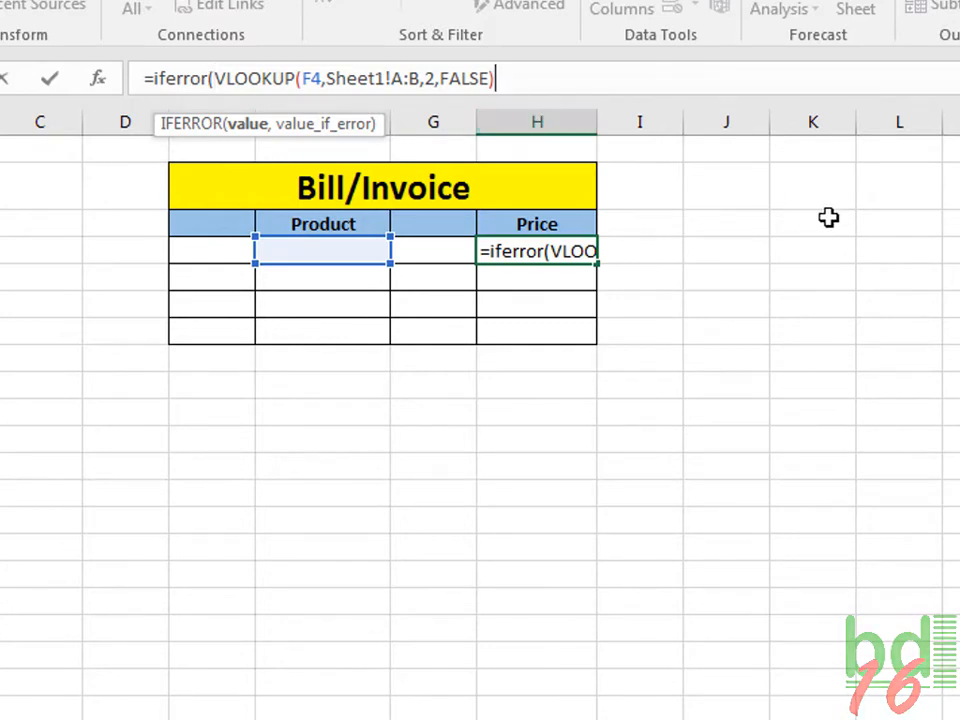
{"action": "type", "text": ","}
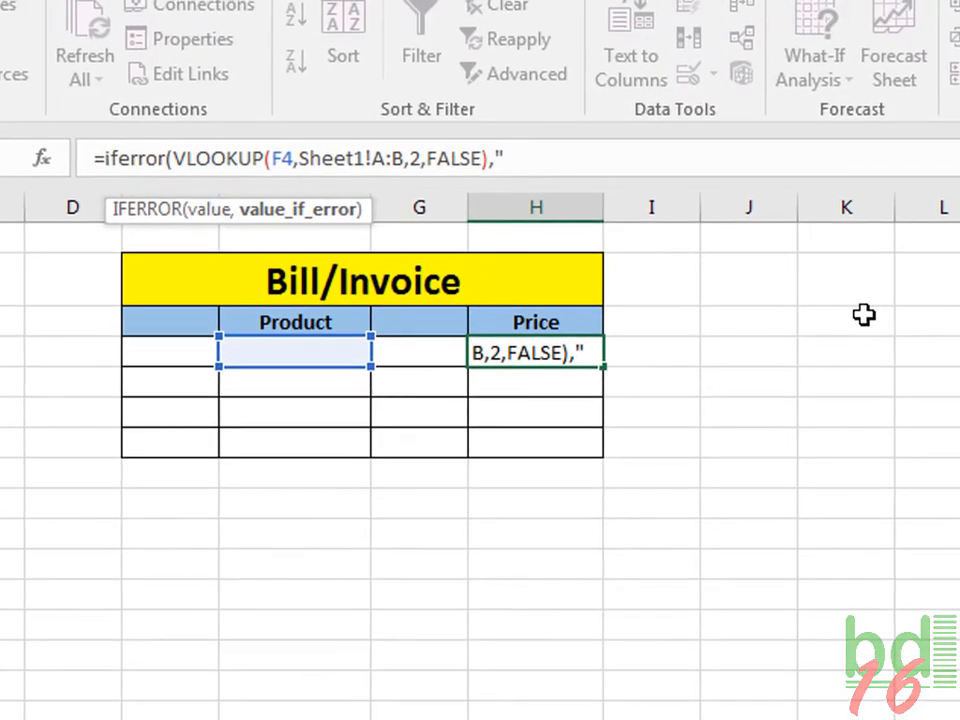
{"action": "type", "text": "\" \")"}
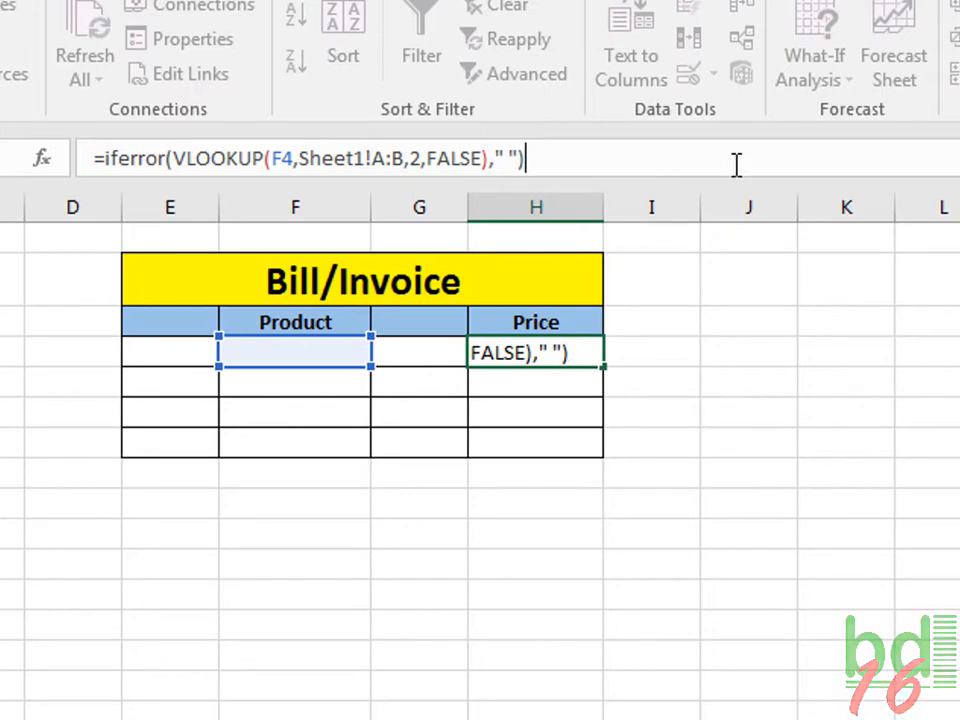
{"action": "key", "text": "Return"}
Choose Ram from the product dropdown in F4 to check the revised price formula in H4.
{"action": "left_click", "coordinate": [264, 351]}
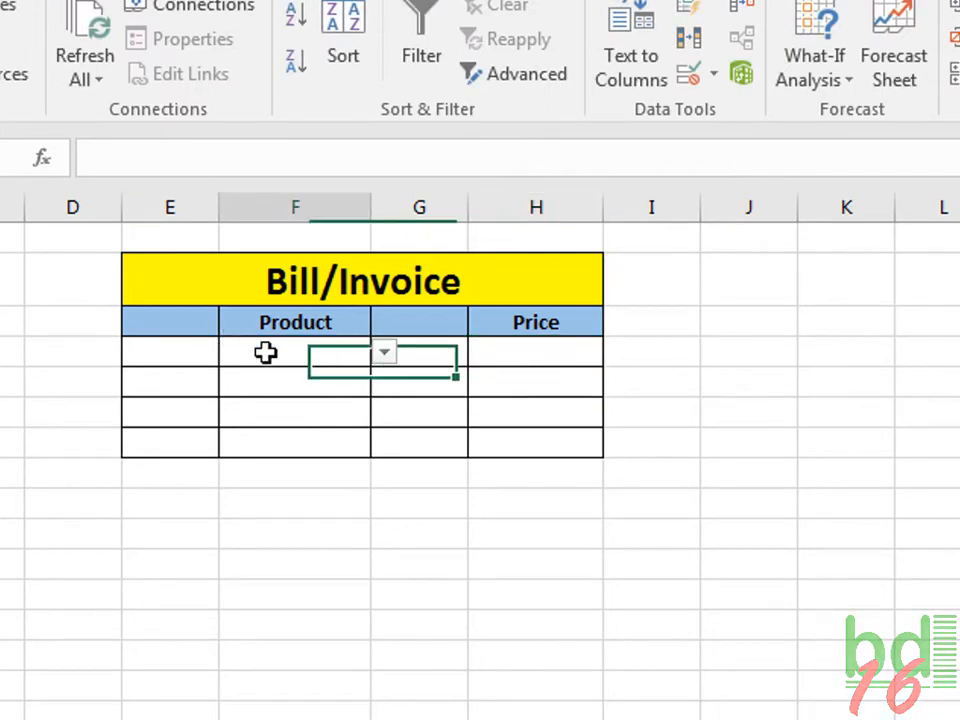
{"action": "left_click", "coordinate": [489, 351]}
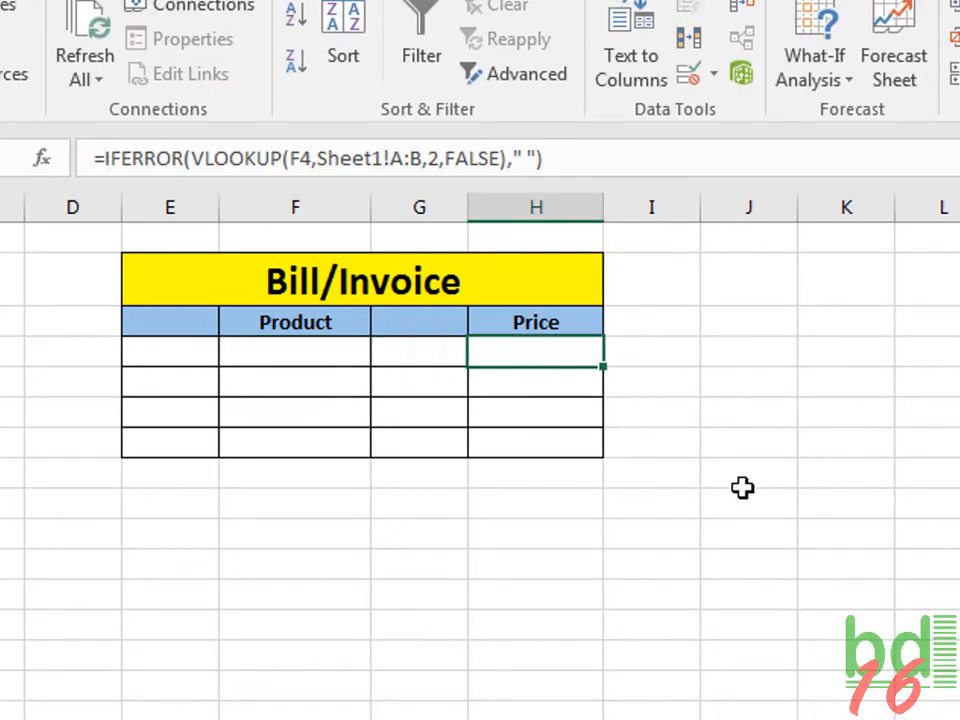
{"action": "left_click", "coordinate": [313, 346]}
{"action": "left_click", "coordinate": [386, 354]}
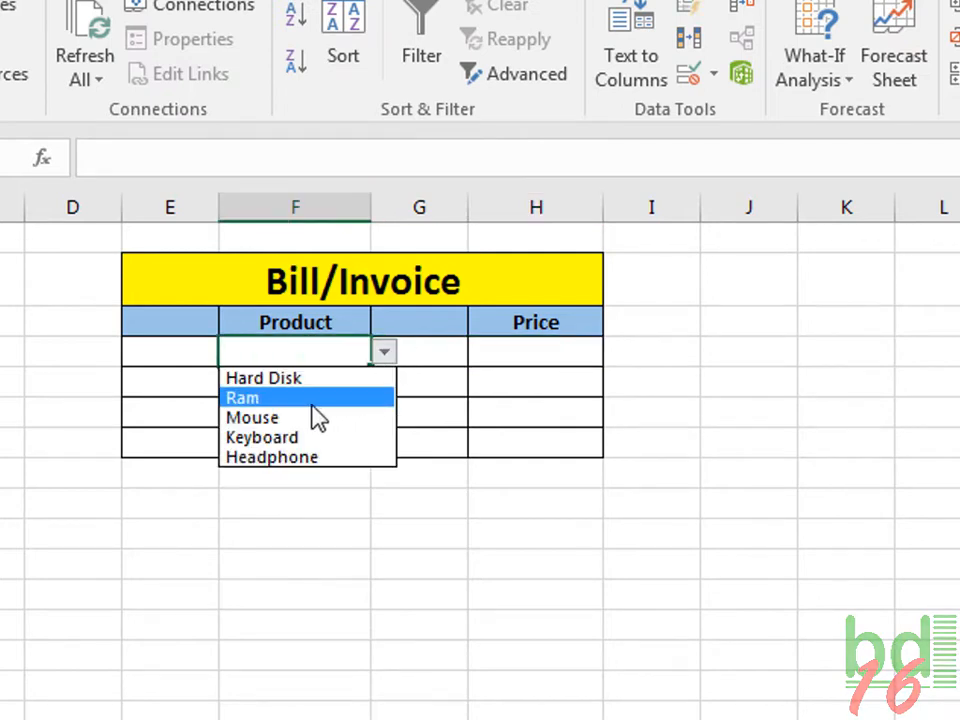
{"action": "left_click", "coordinate": [300, 396]}
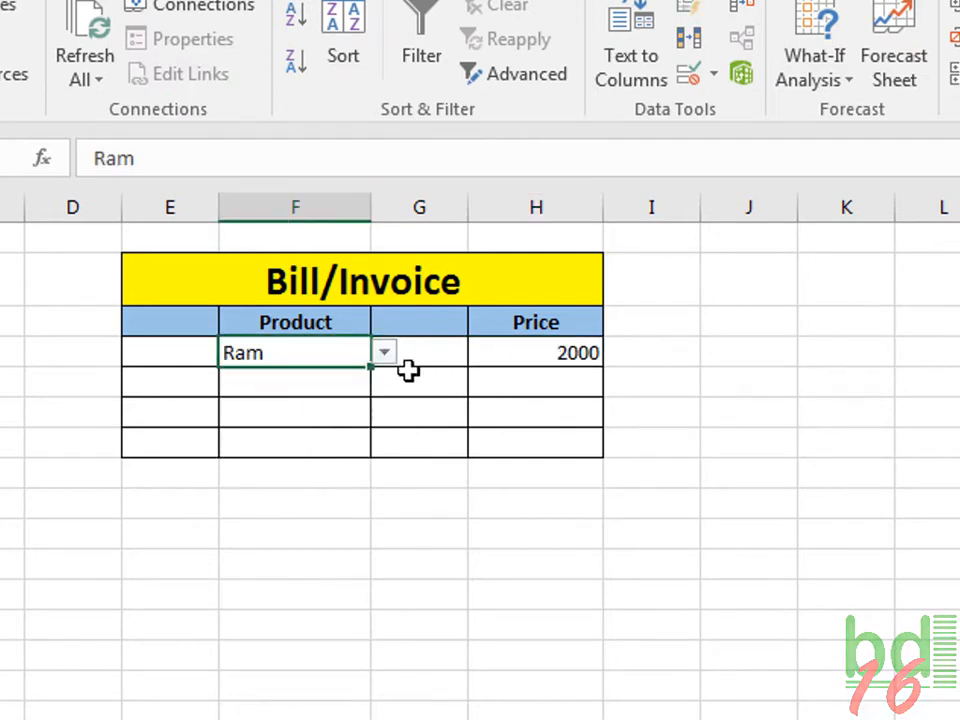
Add the header Qtty in G3 and enter a quantity of 5 in G4.
{"action": "left_click", "coordinate": [442, 340]}
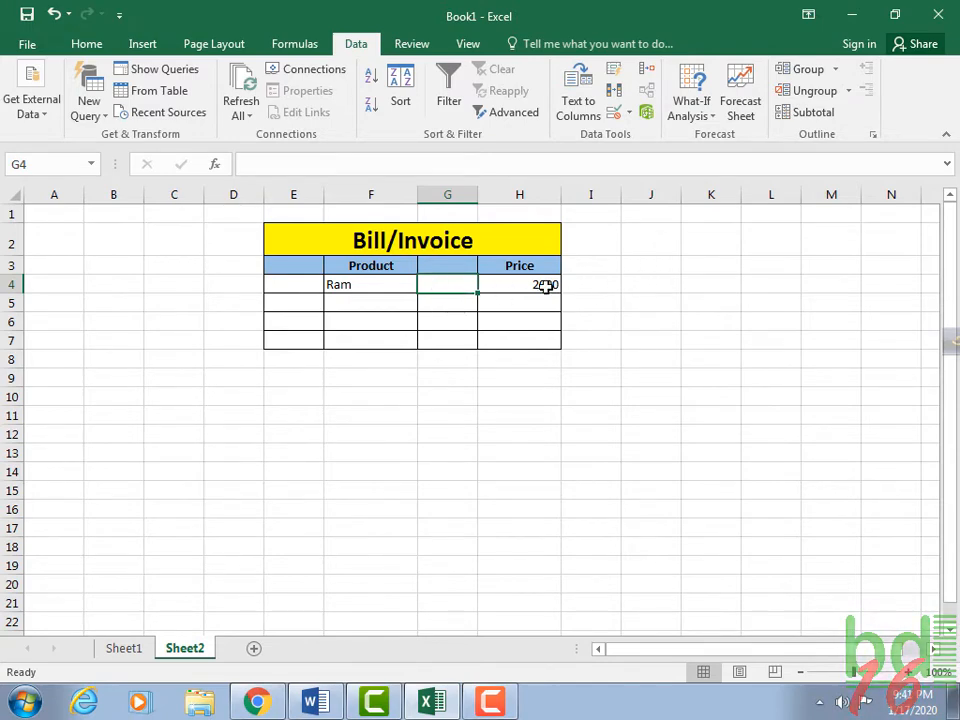
{"action": "left_click", "coordinate": [460, 271]}
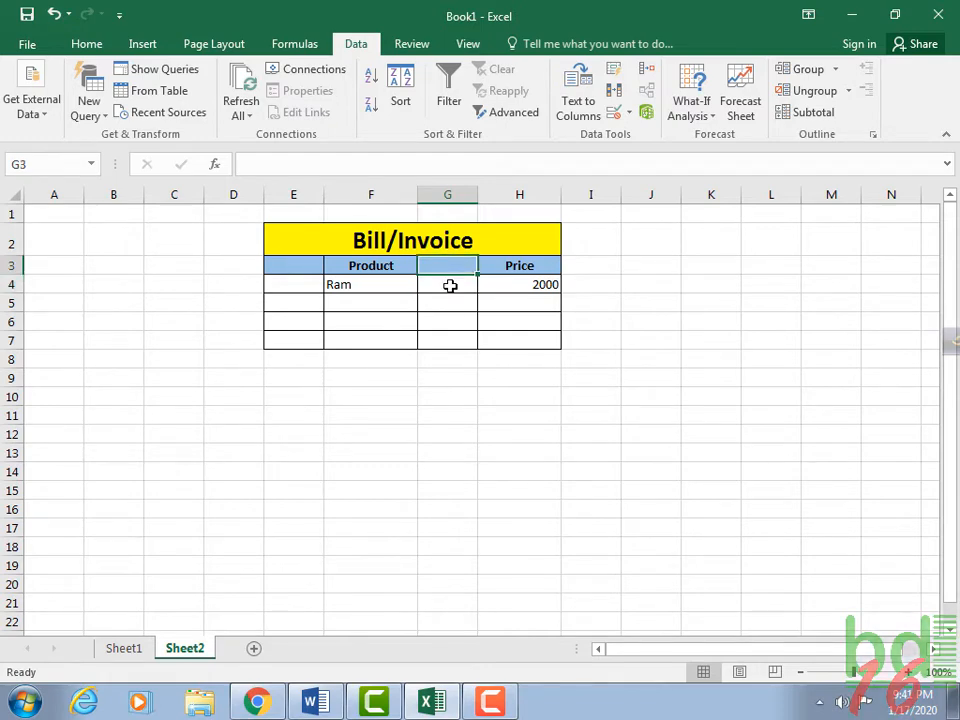
{"action": "type", "text": "Qtty"}
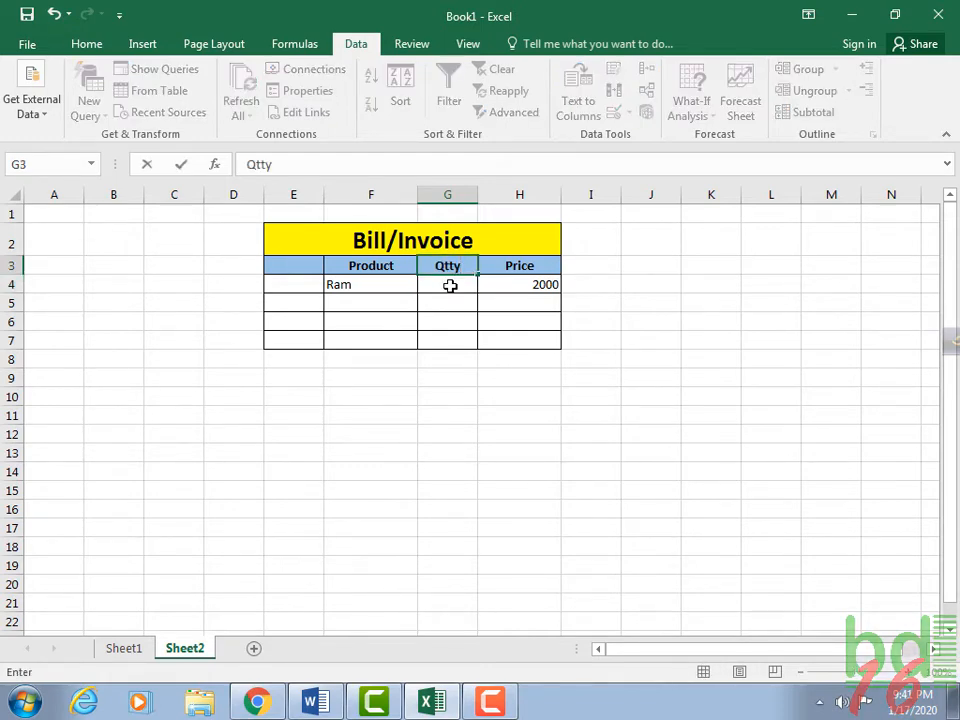
{"action": "key", "text": "Return"}
{"action": "type", "text": "5"}
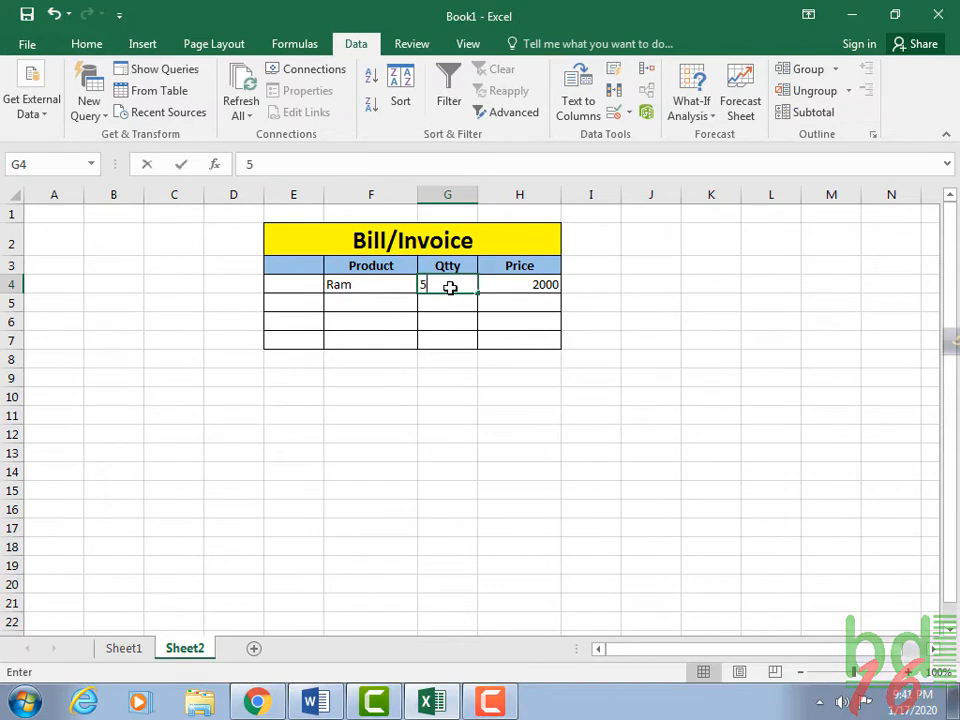
{"action": "left_click", "coordinate": [590, 302]}
Center the quantity cells G4:G7 horizontally.
{"action": "left_click_drag", "start_coordinate": [456, 285], "coordinate": [447, 334]}
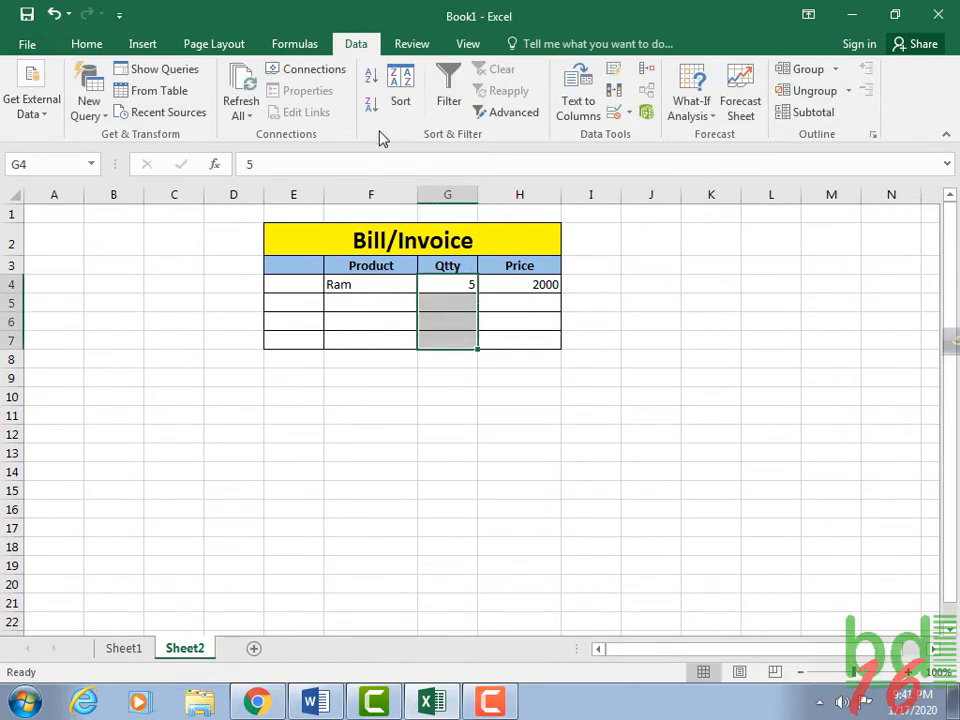
{"action": "left_click", "coordinate": [88, 46]}
{"action": "left_click", "coordinate": [309, 104]}
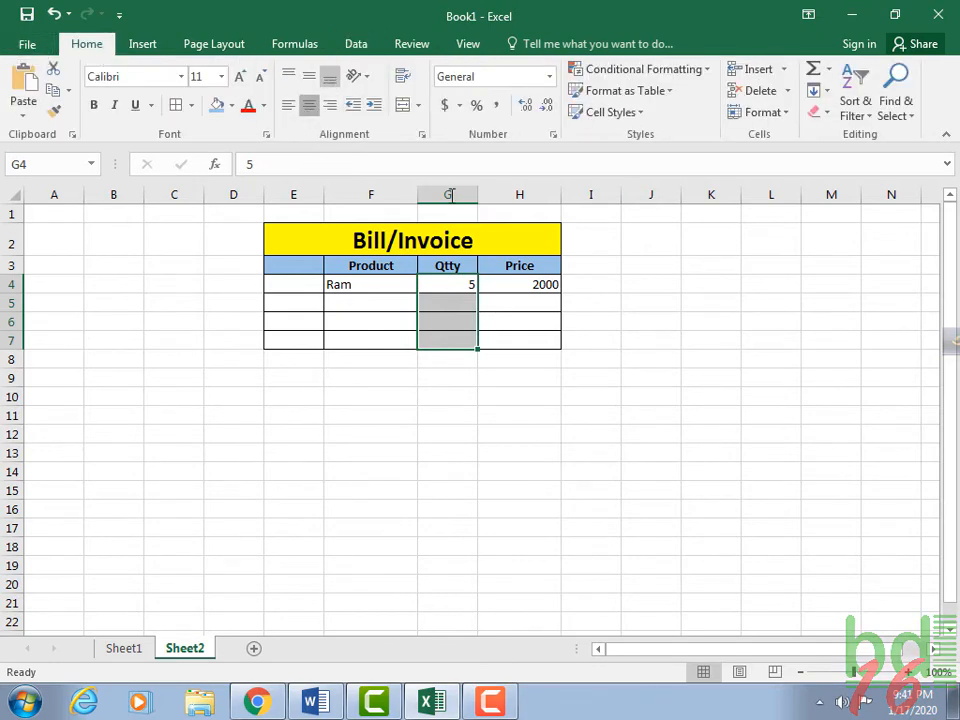
{"action": "left_click", "coordinate": [668, 250]}
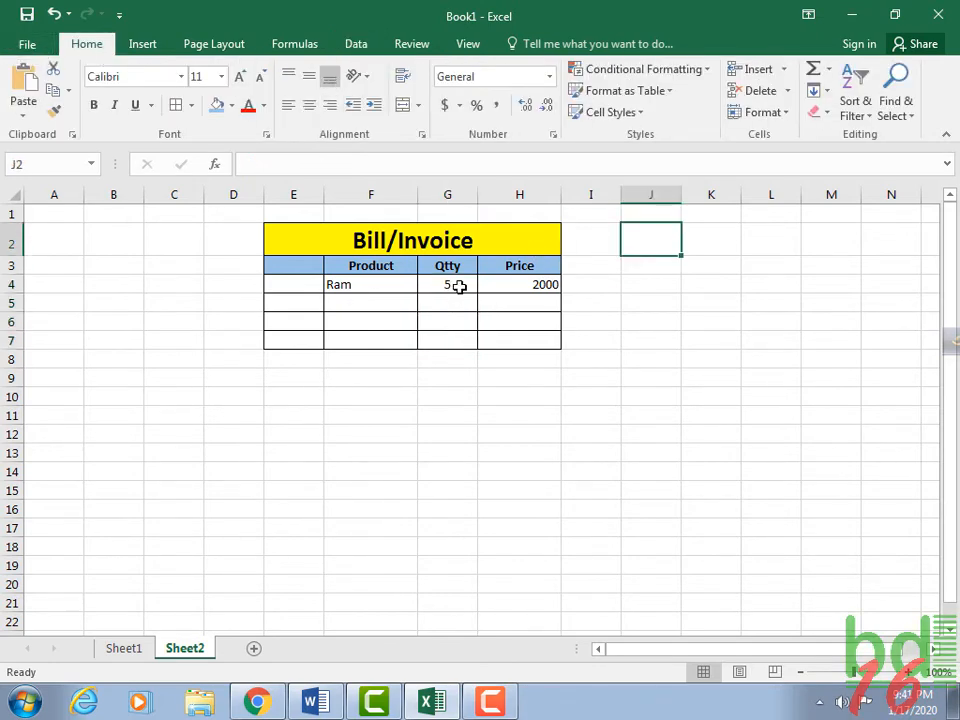
Multiply the VLOOKUP result in the H4 price formula by the quantity: =IFERROR(VLOOKUP(F4,Sheet1!A:B,2,FALSE)*G4," ").
{"action": "left_click", "coordinate": [536, 287]}
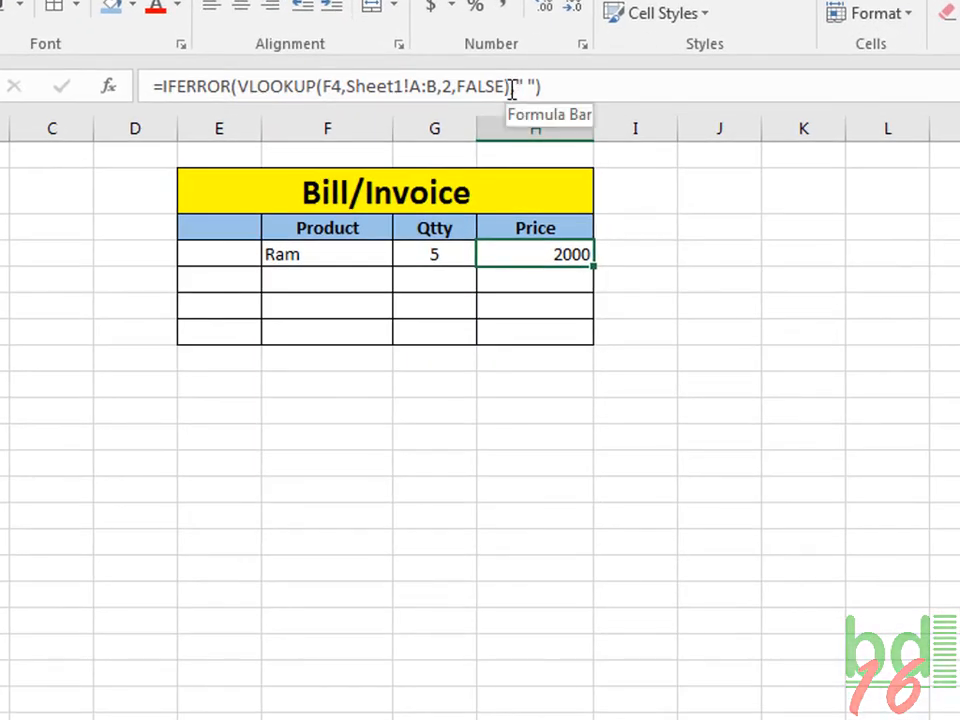
{"action": "left_click", "coordinate": [512, 88]}
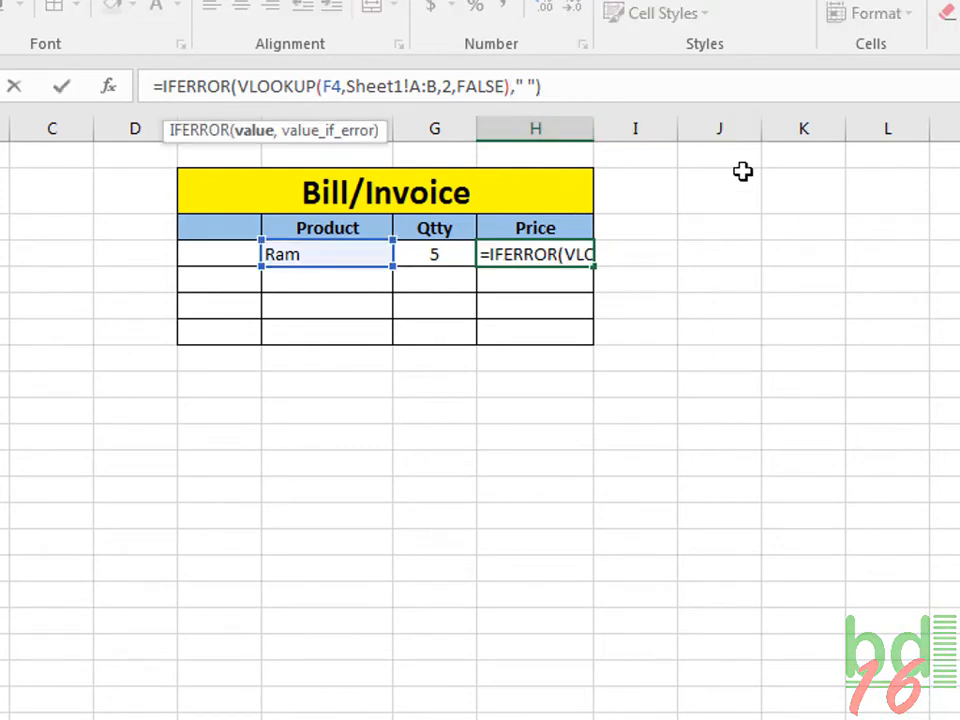
{"action": "type", "text": "*"}
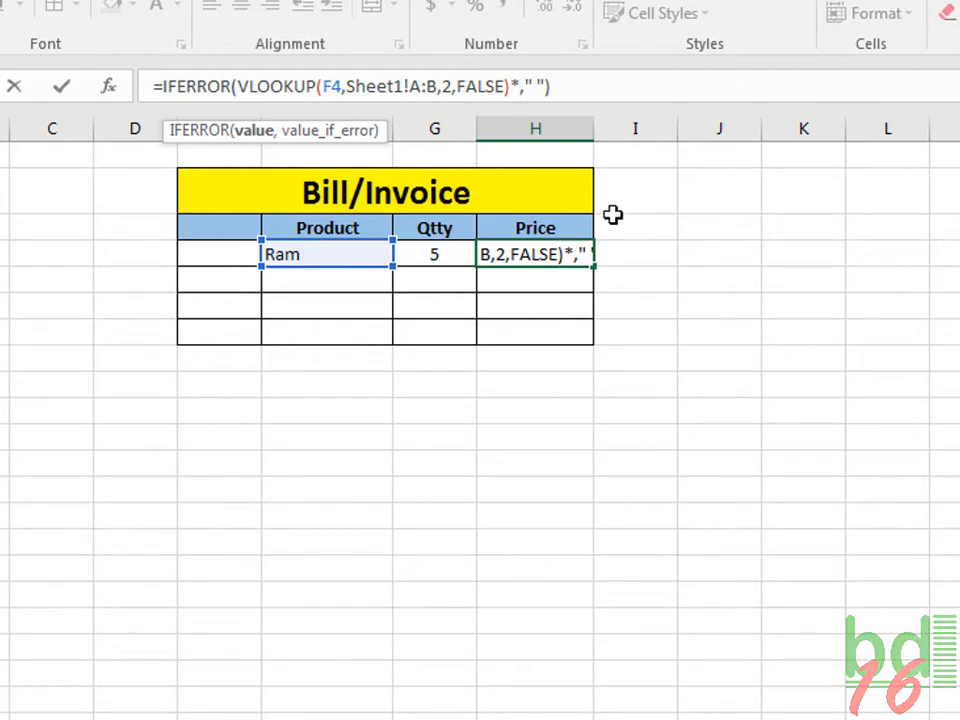
{"action": "left_click", "coordinate": [441, 254]}
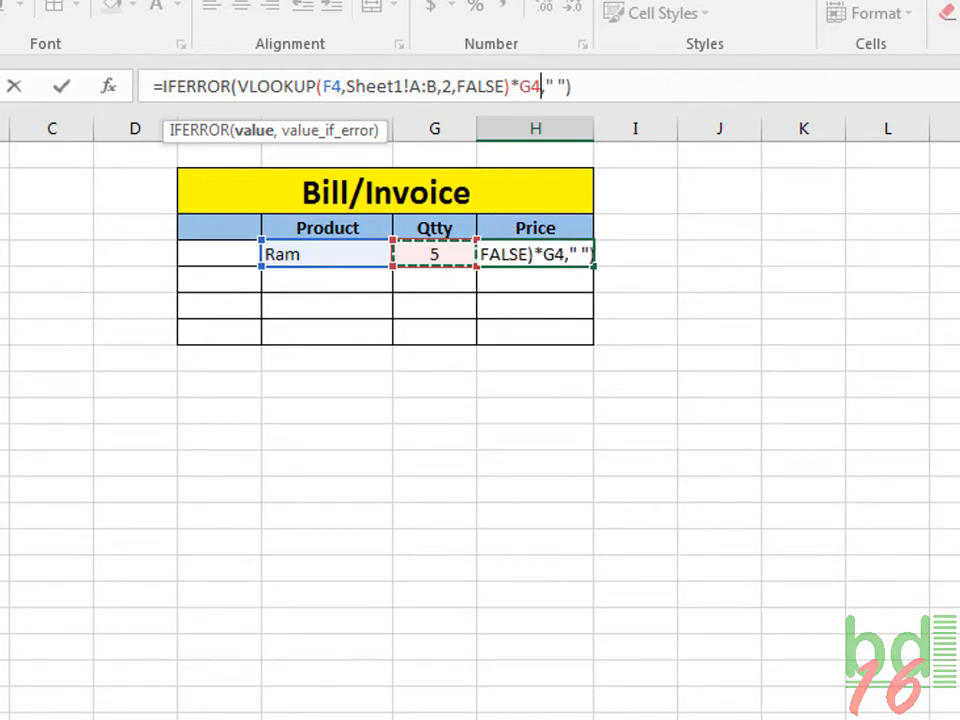
{"action": "key", "text": "Return"}
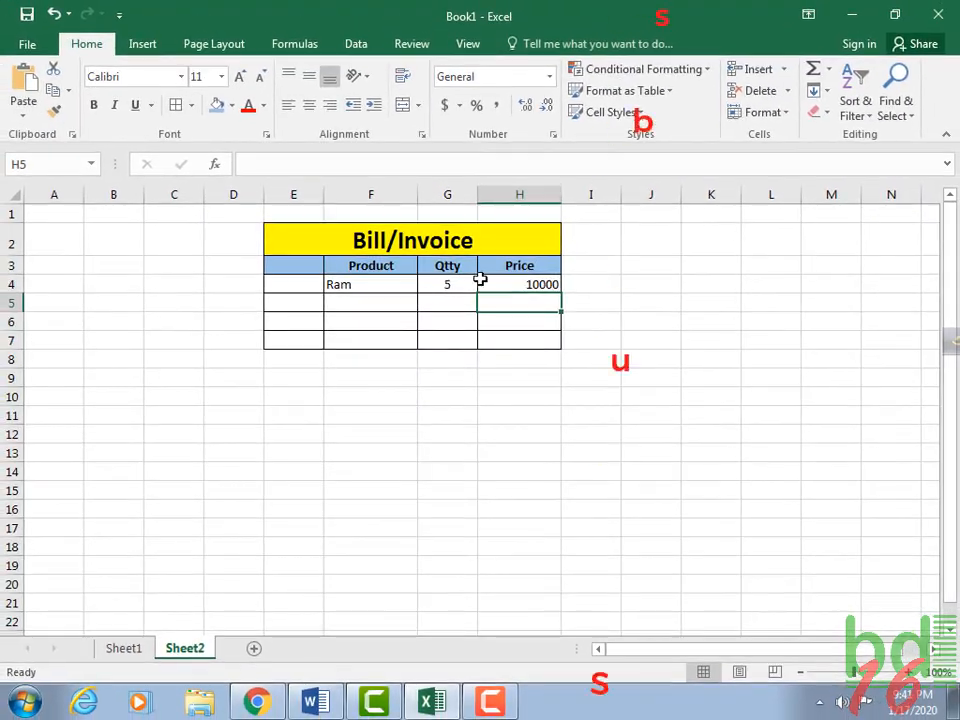
Test the multiplied price by setting the quantity in G4 to 2 and choosing Mouse as the product in F4.
{"action": "left_click", "coordinate": [446, 282]}
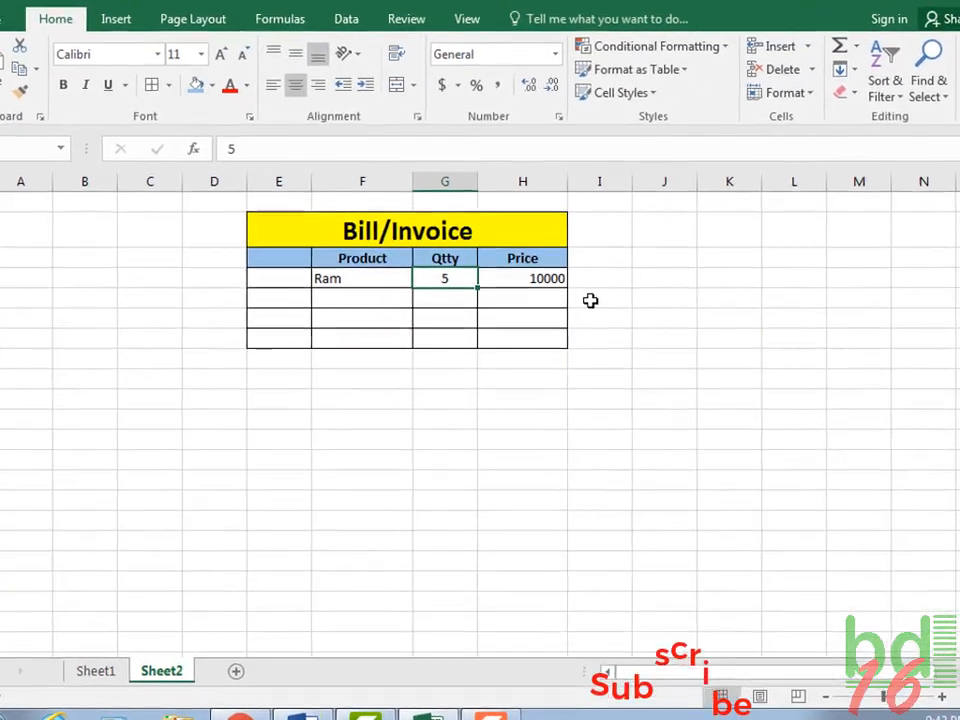
{"action": "type", "text": "2"}
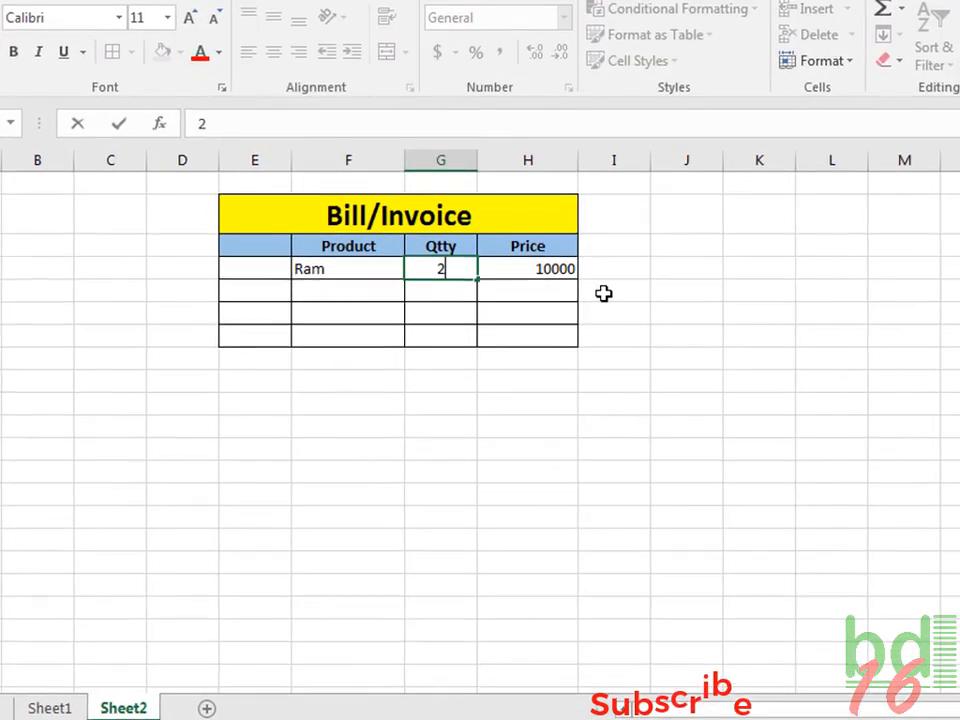
{"action": "left_click", "coordinate": [583, 303]}
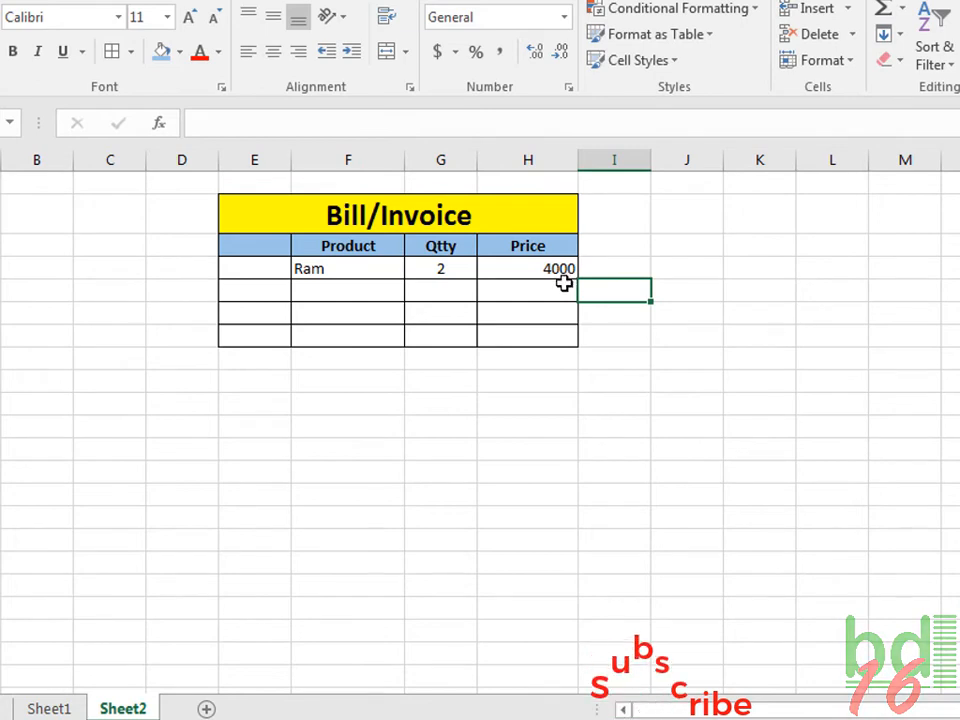
{"action": "left_click", "coordinate": [348, 266]}
{"action": "left_click", "coordinate": [413, 269]}
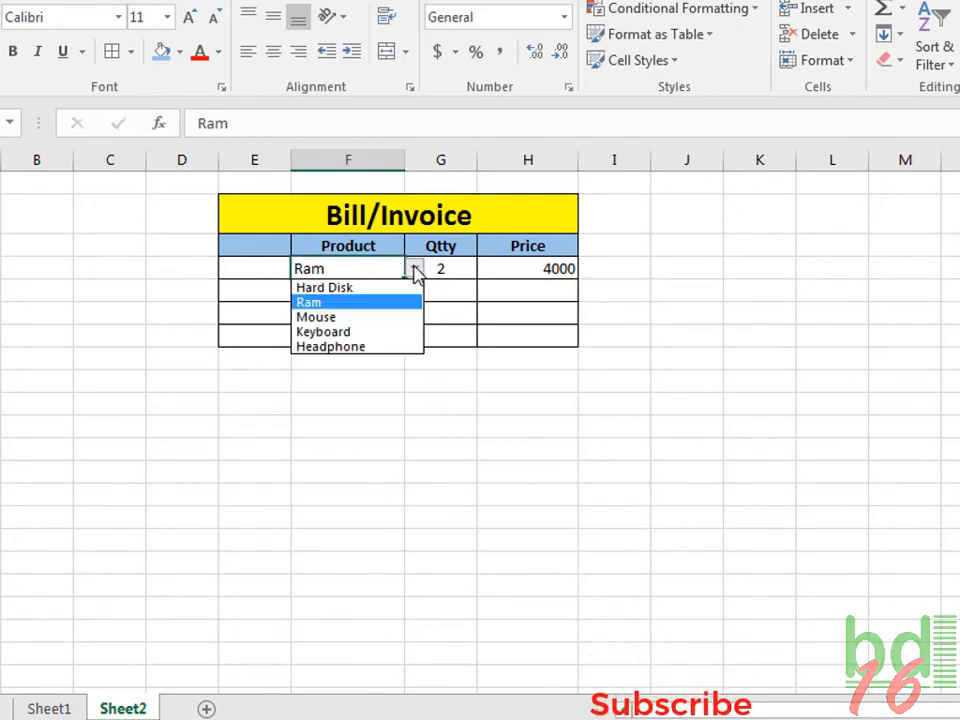
{"action": "left_click", "coordinate": [334, 318]}
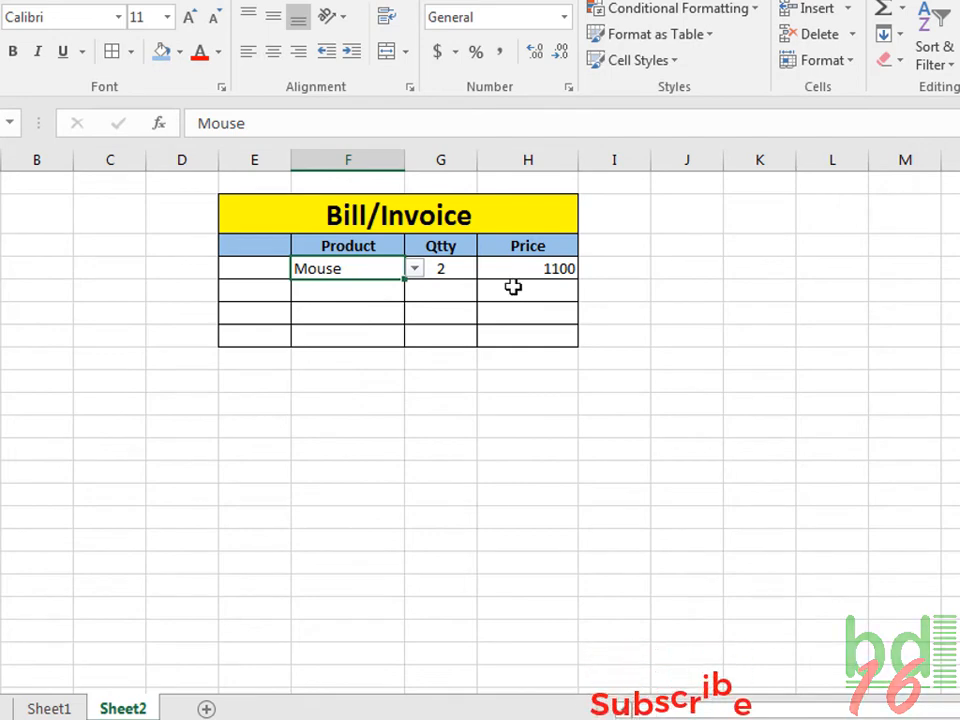
{"action": "left_click", "coordinate": [672, 270]}
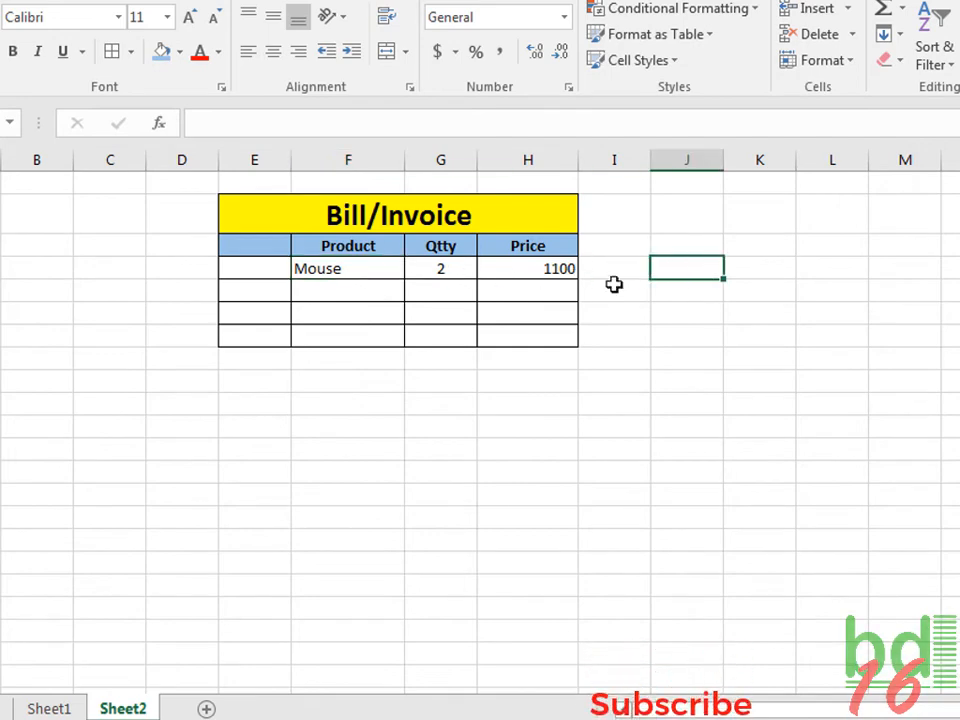
Fill the product, quantity and price cells F4:H4 down through row 7.
{"action": "left_click", "coordinate": [352, 269]}
{"action": "left_click_drag", "start_coordinate": [428, 269], "coordinate": [555, 274]}
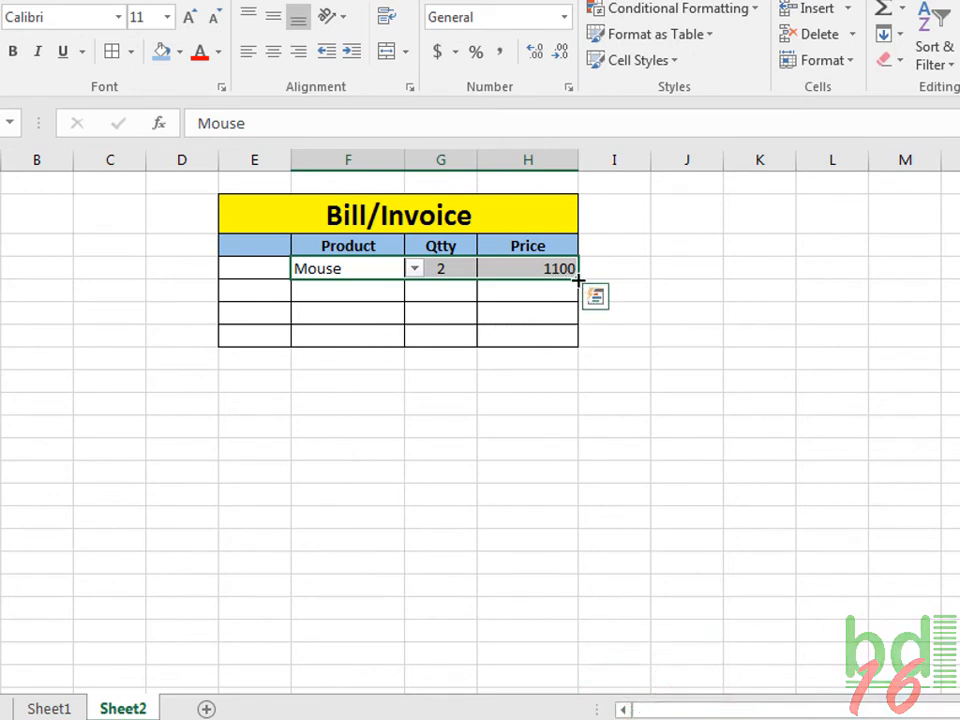
{"action": "left_click_drag", "start_coordinate": [578, 280], "coordinate": [578, 346]}
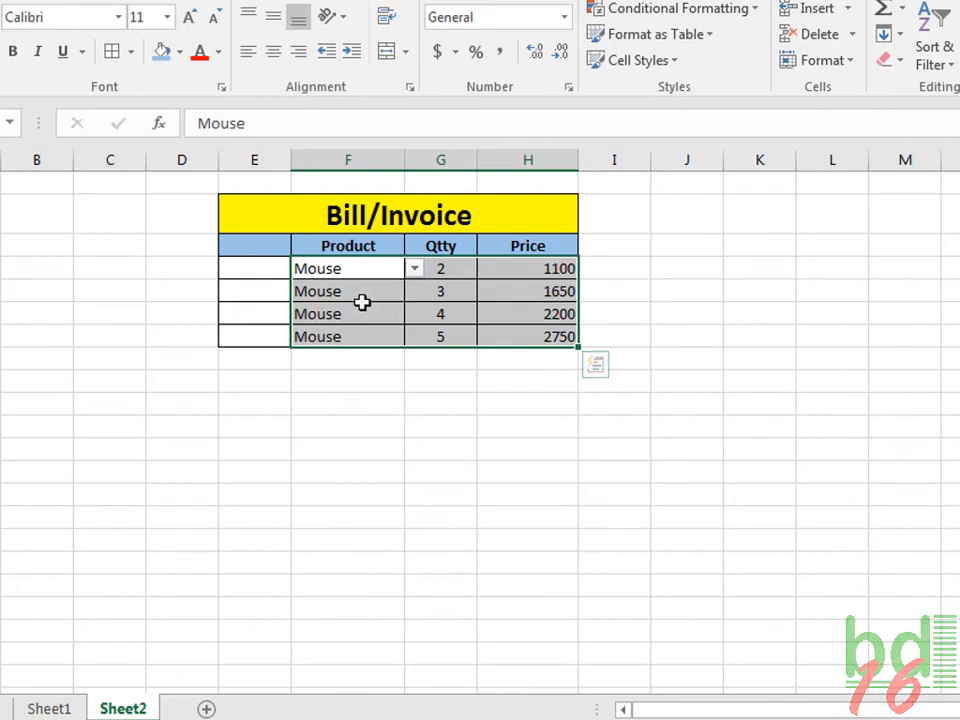
Test the second invoice row by choosing Hard Disk in F5 and entering a quantity of 1 in G5.
{"action": "left_click", "coordinate": [380, 296]}
{"action": "left_click", "coordinate": [414, 291]}
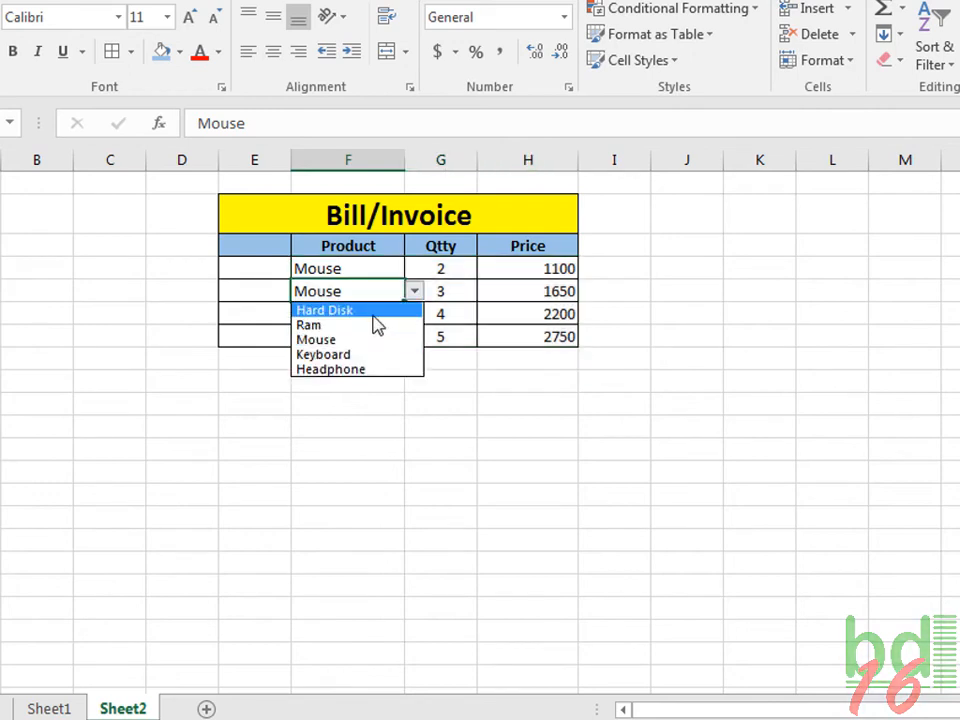
{"action": "left_click", "coordinate": [372, 312]}
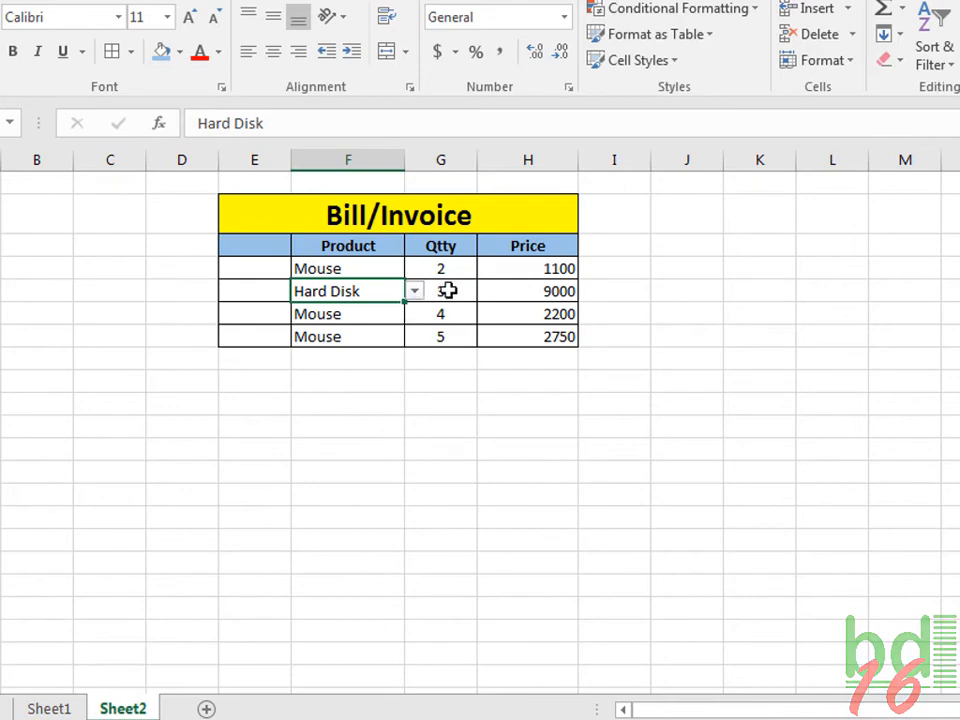
{"action": "left_click", "coordinate": [448, 290]}
{"action": "type", "text": "1"}
{"action": "left_click", "coordinate": [612, 313]}
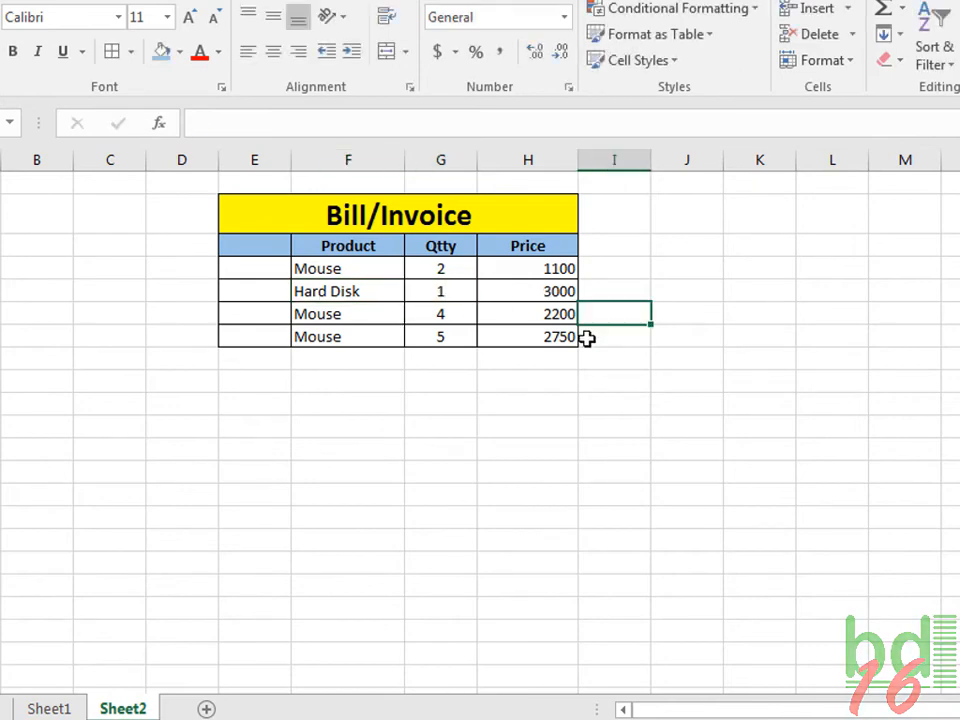
Test the third invoice row by choosing Keyboard in F6 and entering a quantity of 10 in G6.
{"action": "left_click", "coordinate": [332, 313]}
{"action": "left_click", "coordinate": [414, 313]}
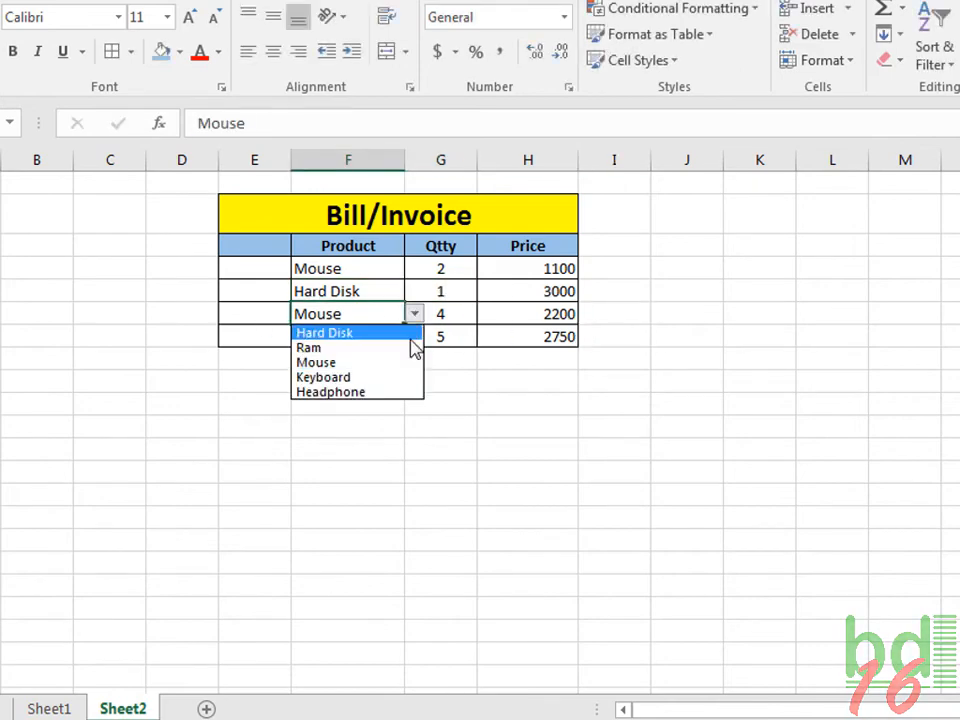
{"action": "left_click", "coordinate": [348, 377]}
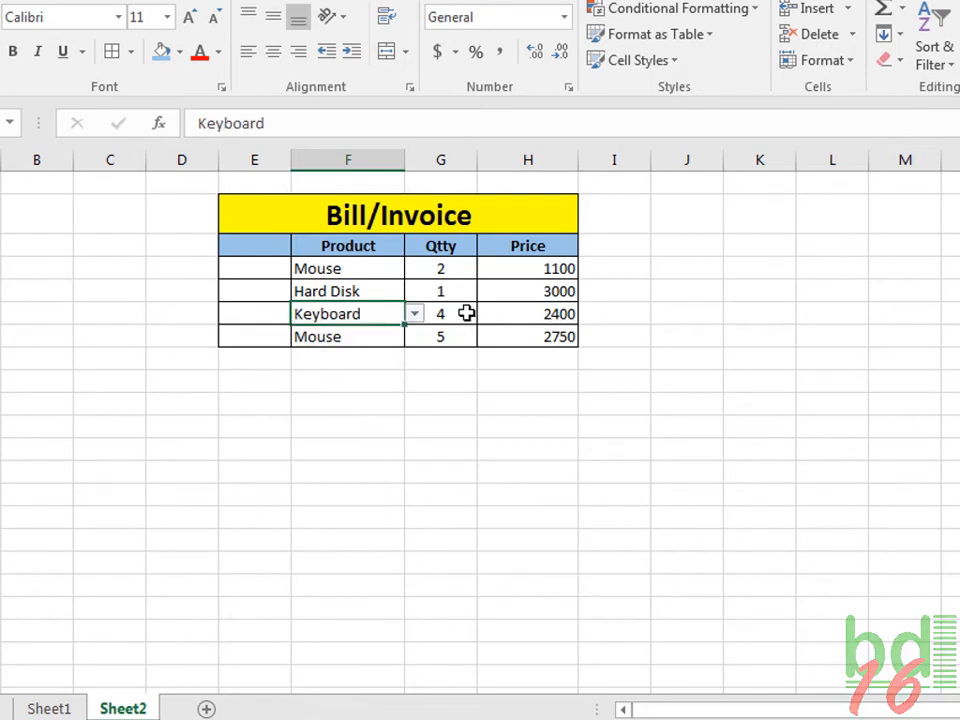
{"action": "left_click", "coordinate": [465, 313]}
{"action": "type", "text": "10"}
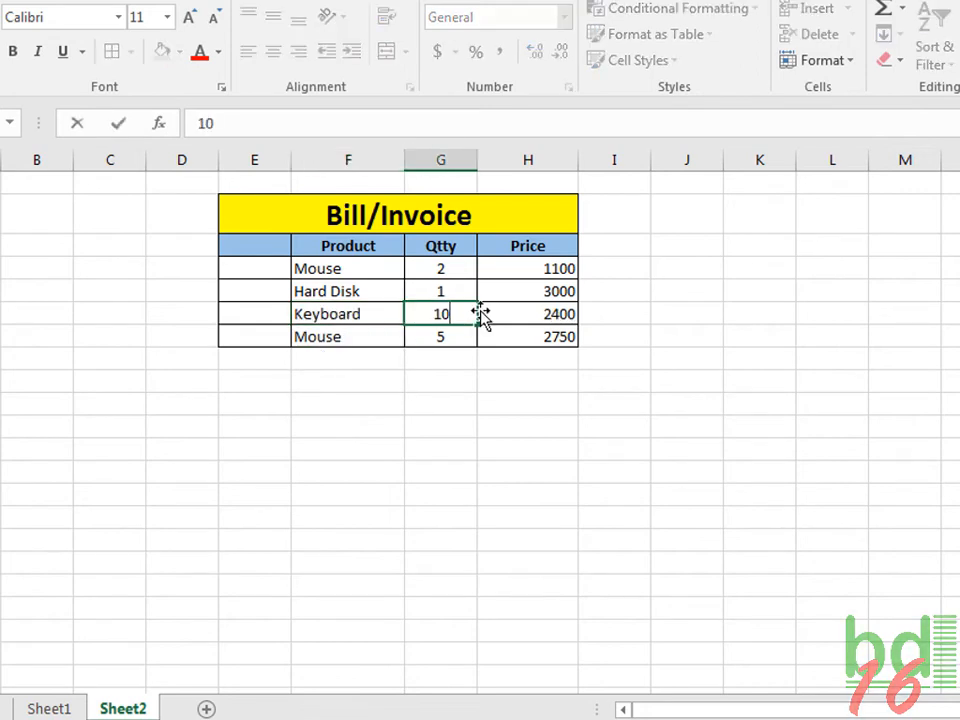
{"action": "left_click", "coordinate": [759, 289]}
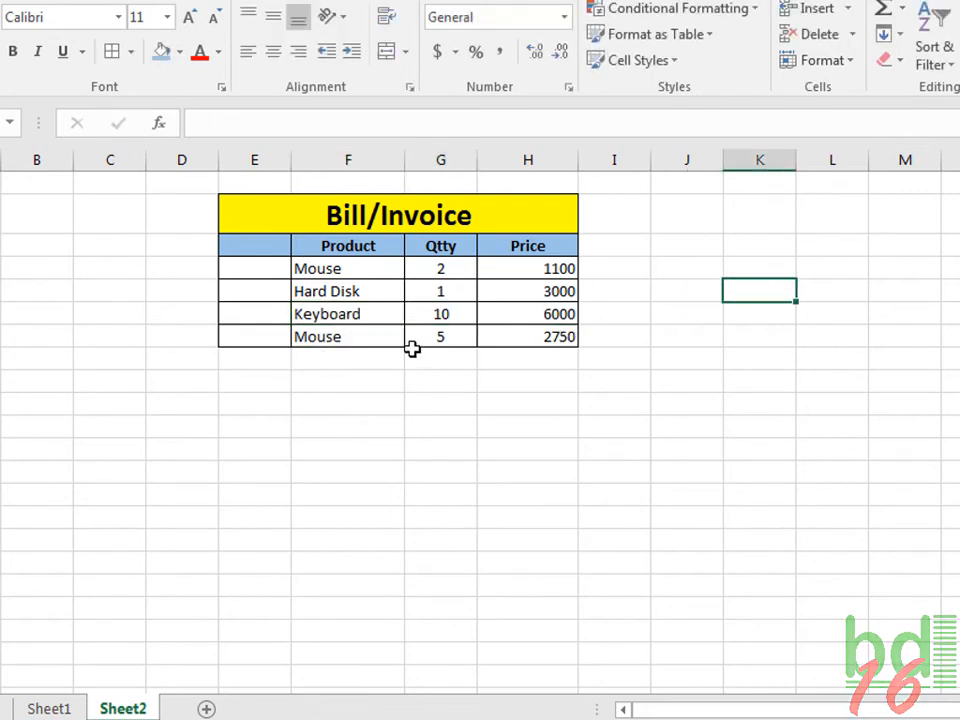
Clear the products in F5:F7 and the quantities in G5:G7, keeping the price formulas.
{"action": "left_click_drag", "start_coordinate": [356, 292], "coordinate": [358, 338]}
{"action": "key", "text": "Delete"}
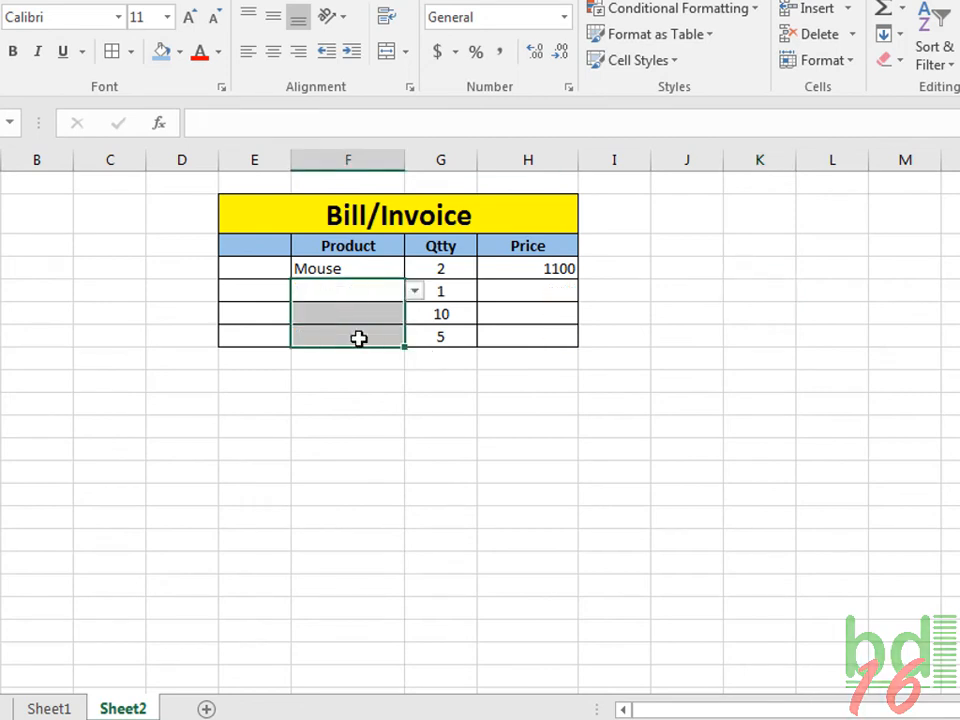
{"action": "left_click", "coordinate": [666, 319]}
{"action": "left_click", "coordinate": [449, 288]}
{"action": "left_click_drag", "start_coordinate": [449, 288], "coordinate": [436, 335]}
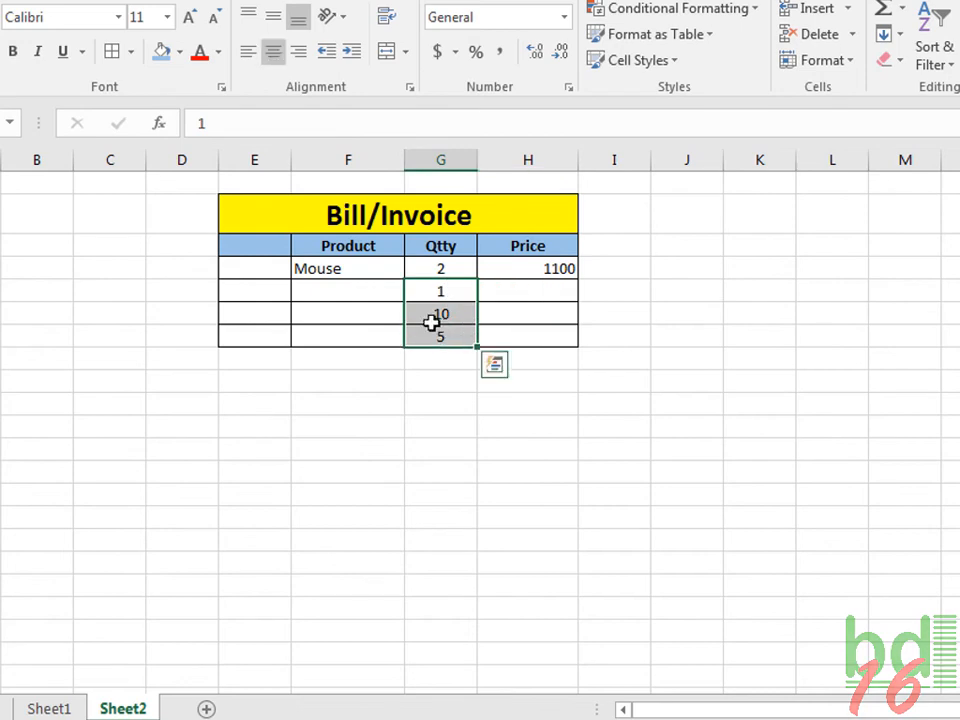
{"action": "key", "text": "Delete"}
{"action": "left_click", "coordinate": [681, 269]}
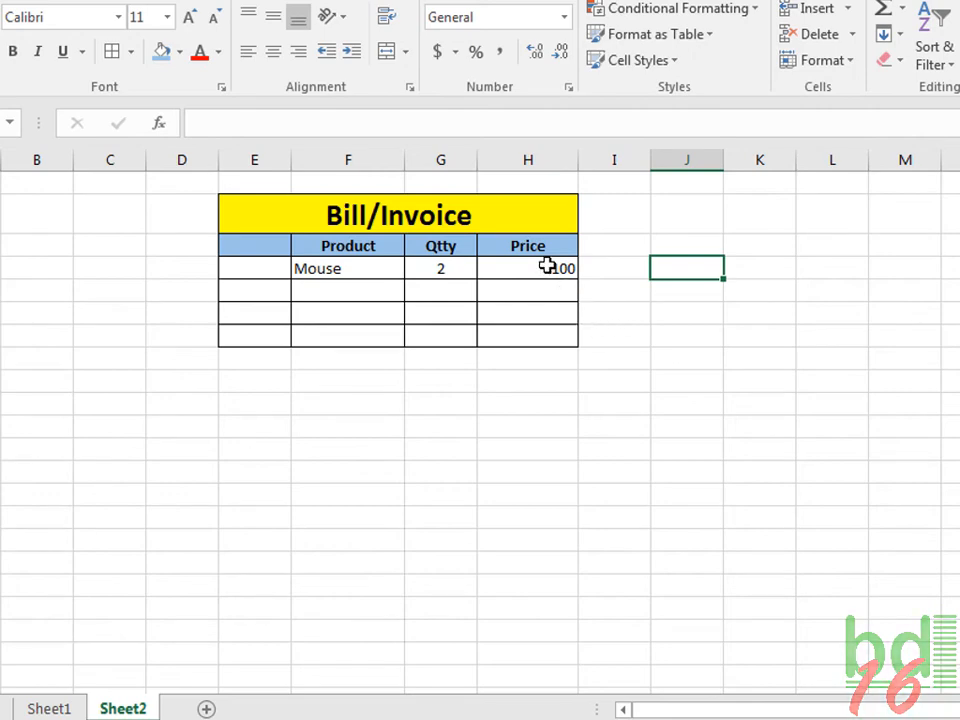
Choose Keyboard as the product in F5 and enter a quantity of 1 in G5.
{"action": "left_click", "coordinate": [345, 292]}
{"action": "left_click", "coordinate": [414, 291]}
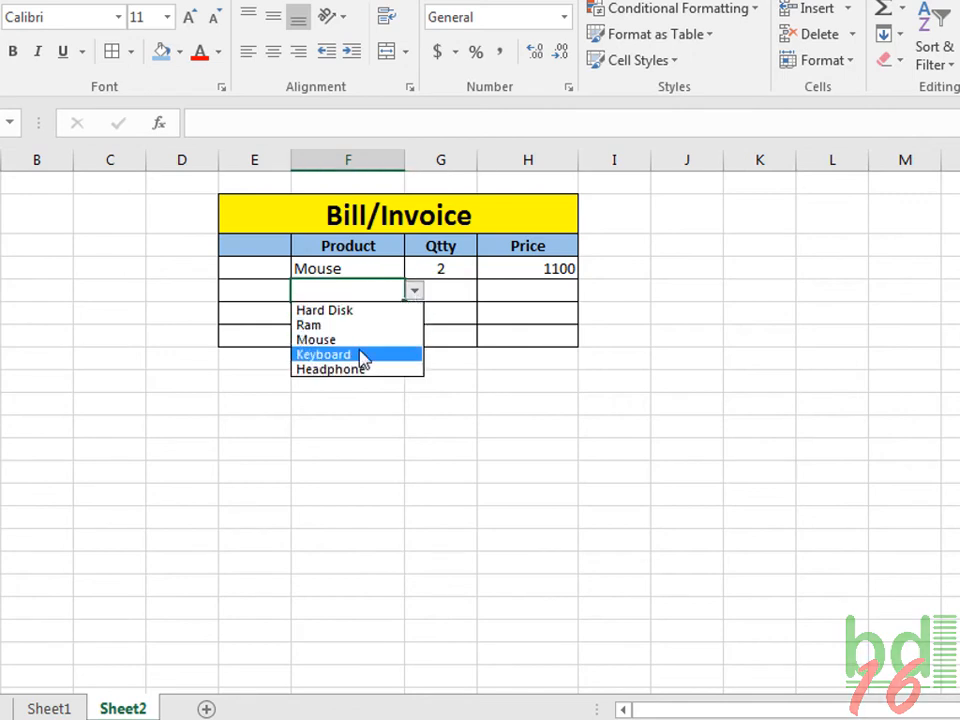
{"action": "left_click", "coordinate": [362, 354]}
{"action": "left_click", "coordinate": [440, 293]}
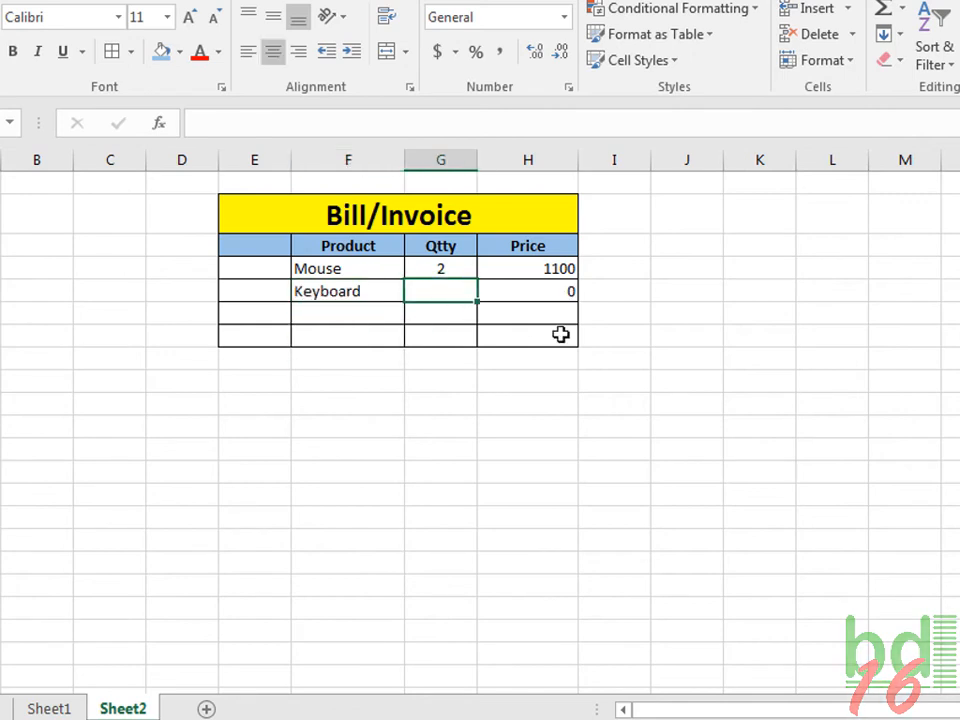
{"action": "type", "text": "1"}
{"action": "left_click", "coordinate": [913, 291]}
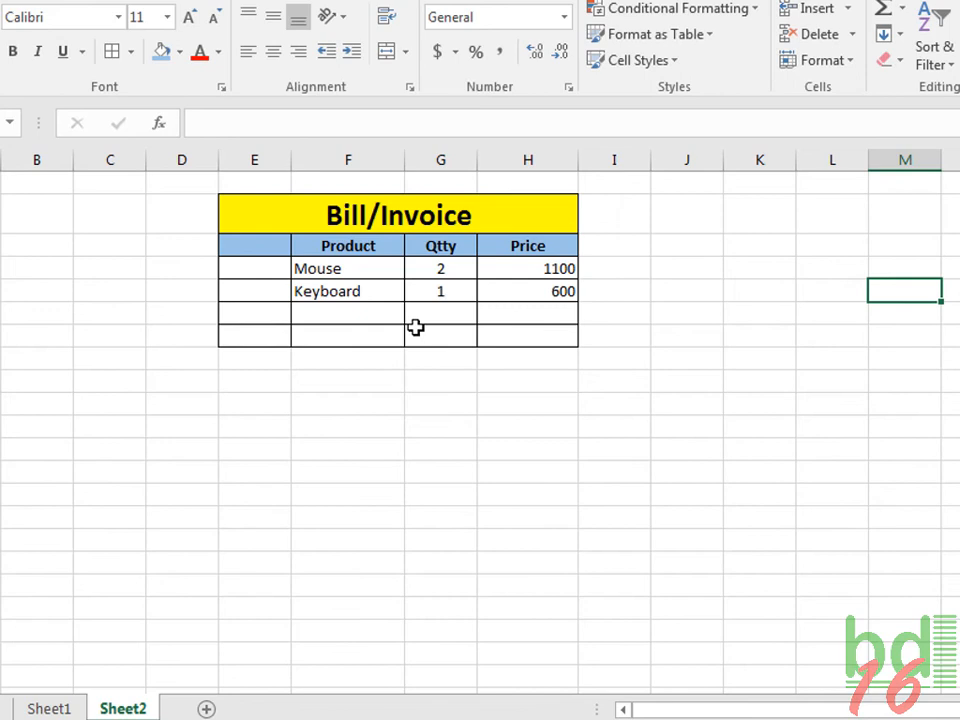
Choose Ram as the product in F6 and enter a quantity of 10 in G6.
{"action": "left_click", "coordinate": [338, 310]}
{"action": "left_click", "coordinate": [414, 313]}
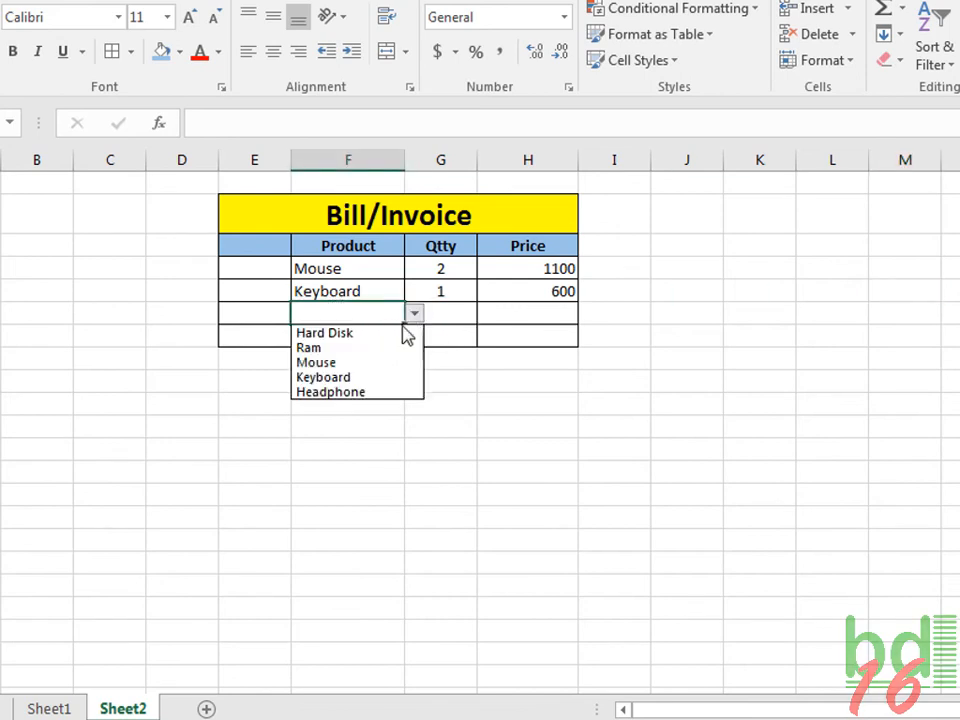
{"action": "left_click", "coordinate": [360, 348]}
{"action": "left_click", "coordinate": [442, 317]}
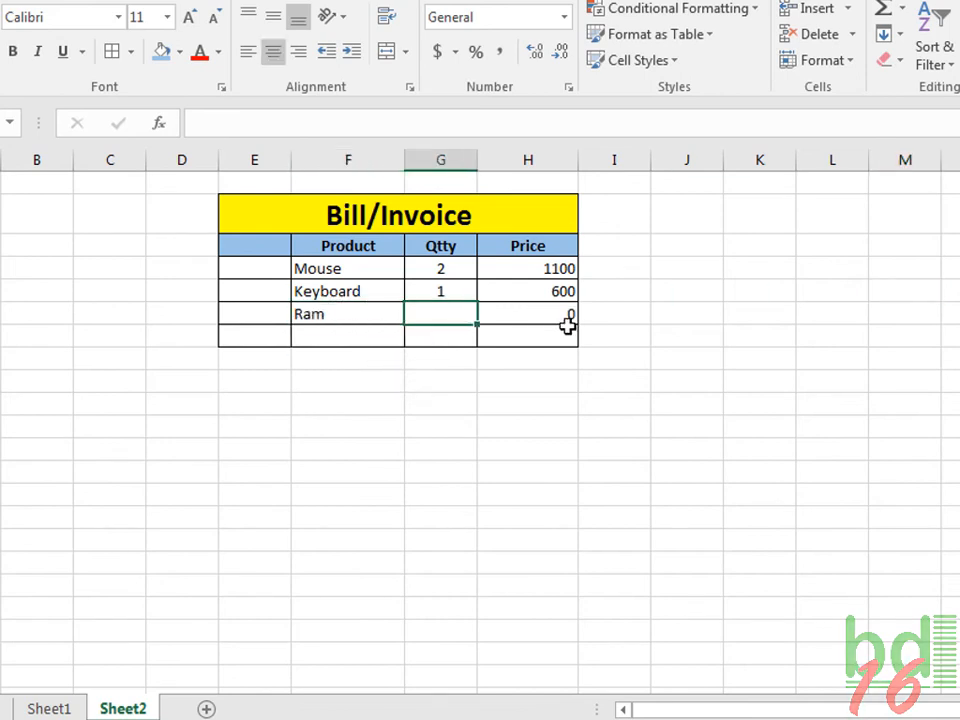
{"action": "type", "text": "10"}
{"action": "left_click", "coordinate": [668, 291]}
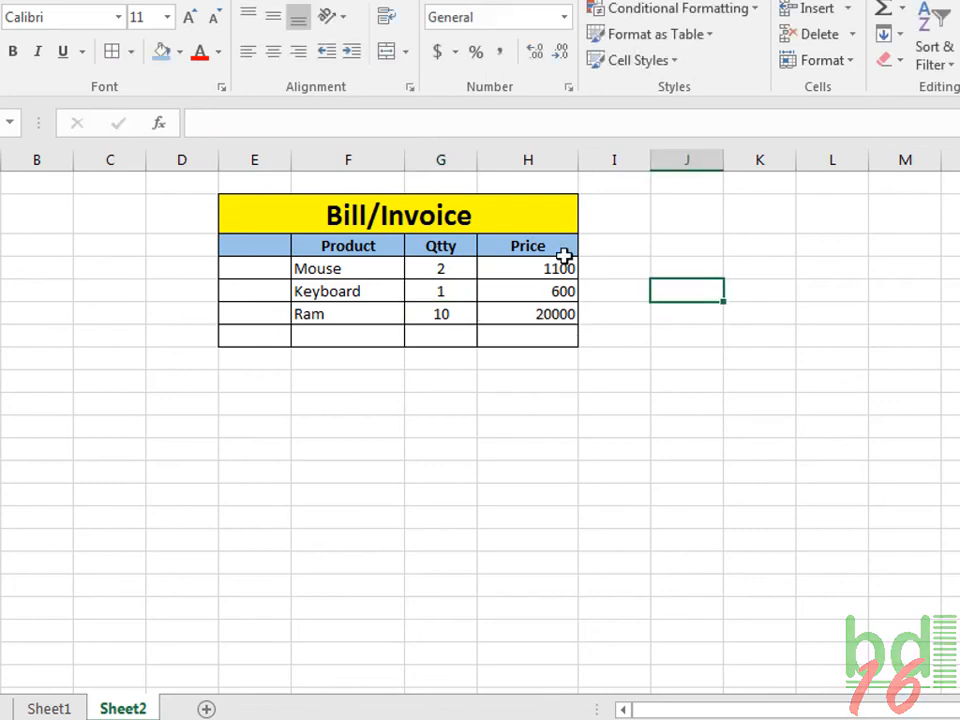
Total the Price column with a SUM of H4:H8 in H9 and put borders around G9:H9.
{"action": "left_click_drag", "start_coordinate": [565, 263], "coordinate": [569, 381]}
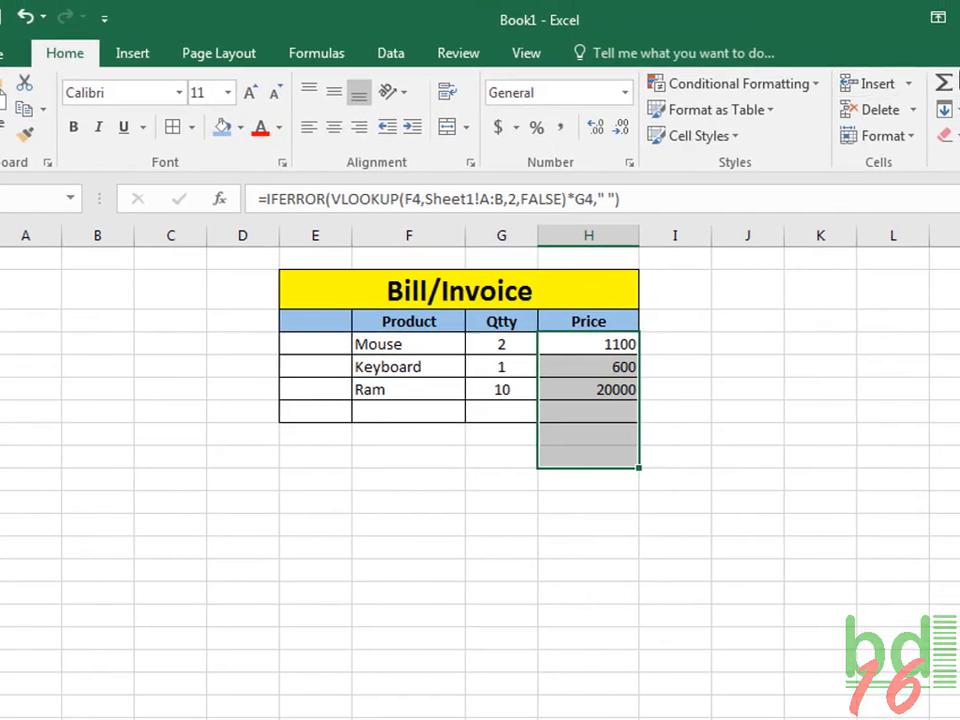
{"action": "left_click", "coordinate": [943, 83]}
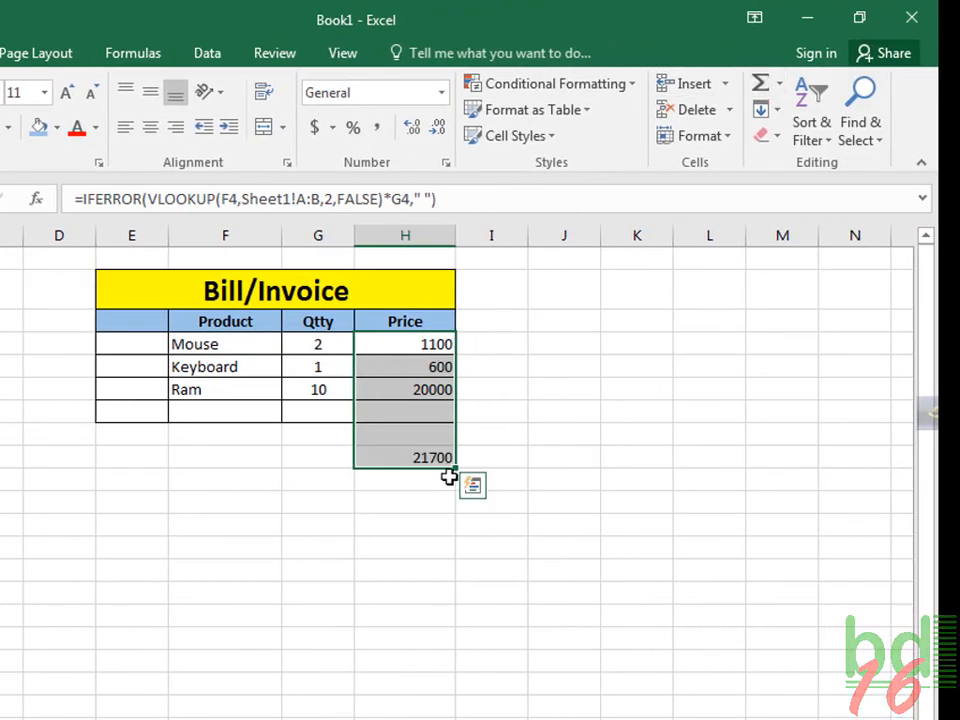
{"action": "left_click", "coordinate": [440, 455]}
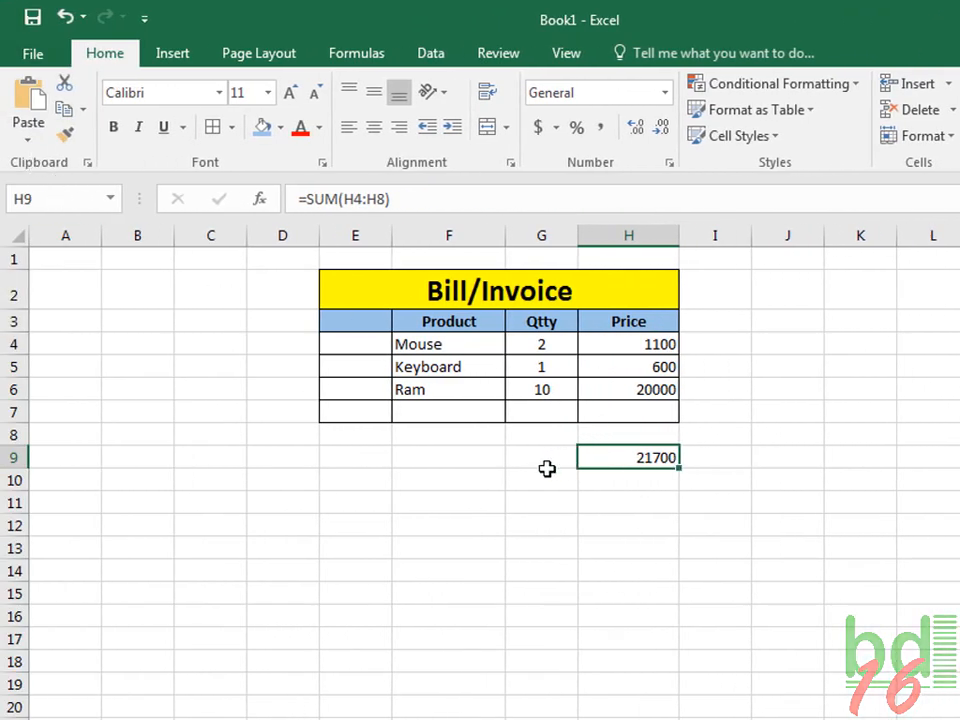
{"action": "left_click_drag", "start_coordinate": [549, 460], "coordinate": [655, 460]}
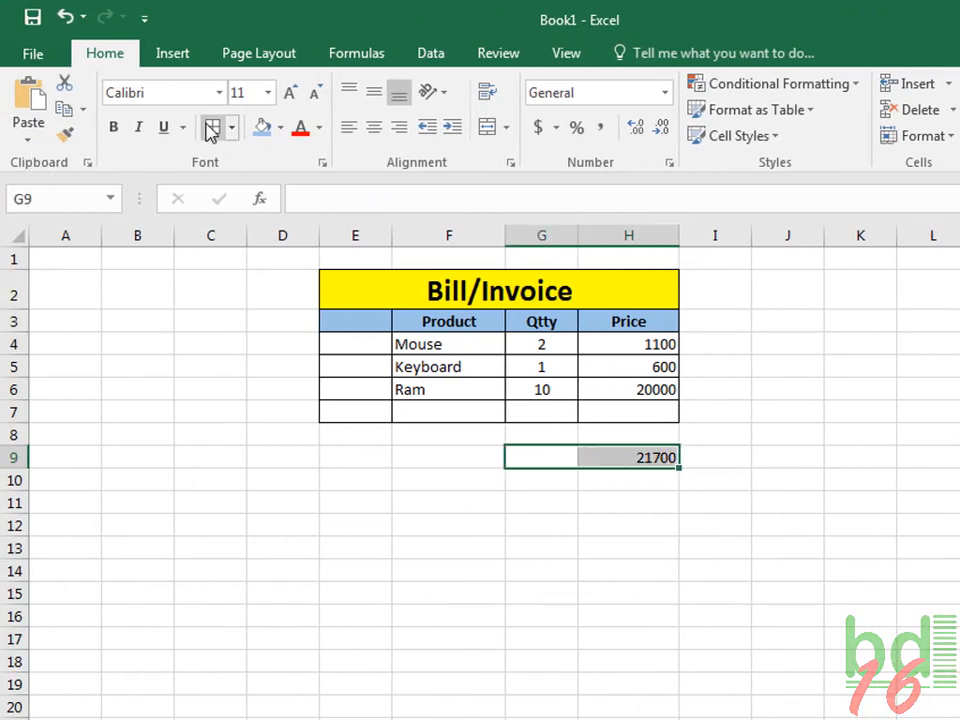
Enter the label Total in G9 and make G9:H9 bold.
{"action": "left_click", "coordinate": [564, 457]}
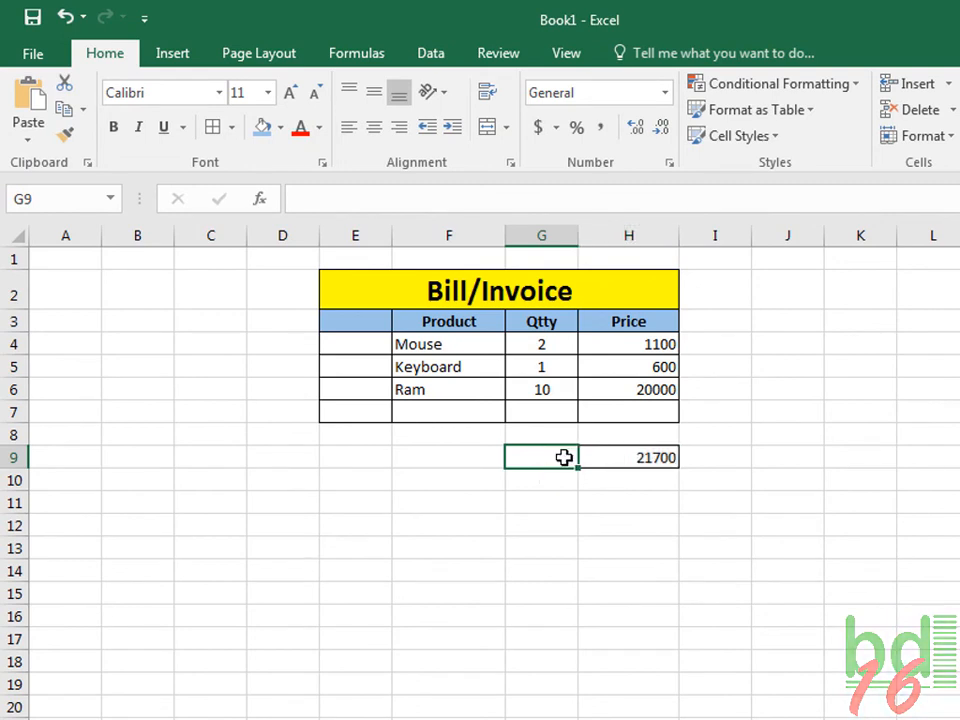
{"action": "type", "text": "Totl"}
{"action": "type", "text": "l"}
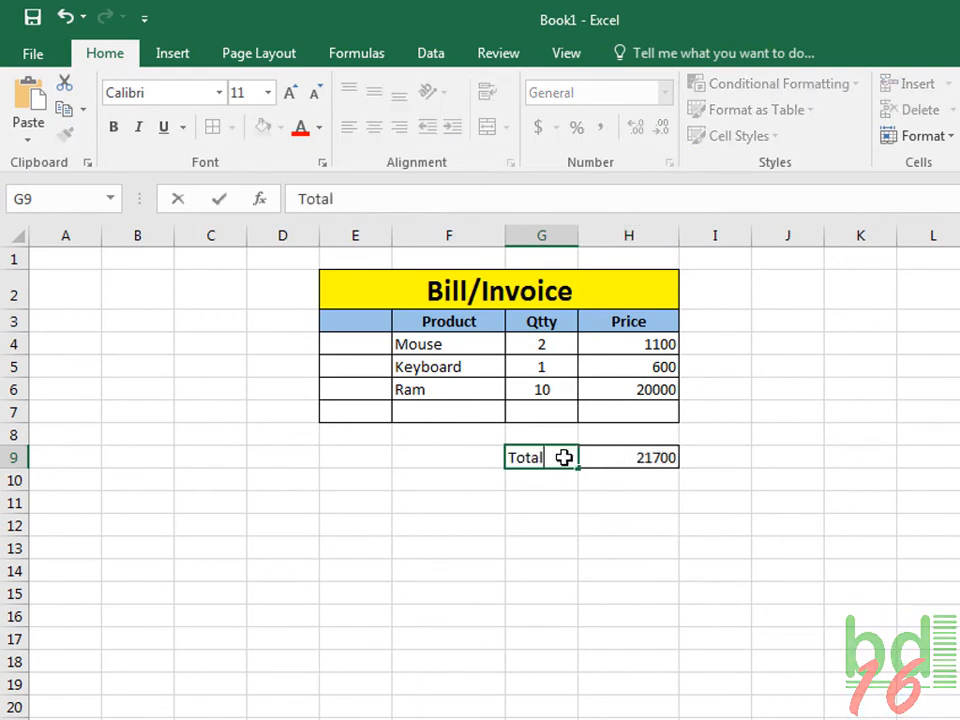
{"action": "left_click", "coordinate": [684, 476]}
{"action": "left_click", "coordinate": [604, 457]}
{"action": "left_click_drag", "start_coordinate": [604, 457], "coordinate": [531, 454]}
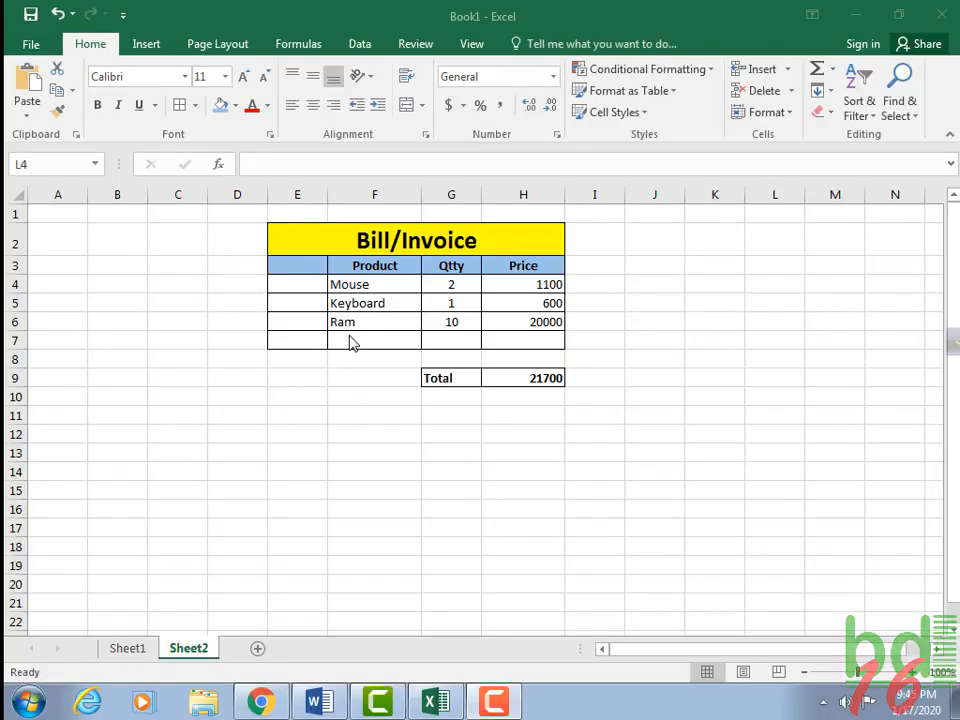
Enter Date as the header of the invoice's empty first column in E3.
{"action": "left_click", "coordinate": [302, 265]}
{"action": "left_click", "coordinate": [302, 265]}
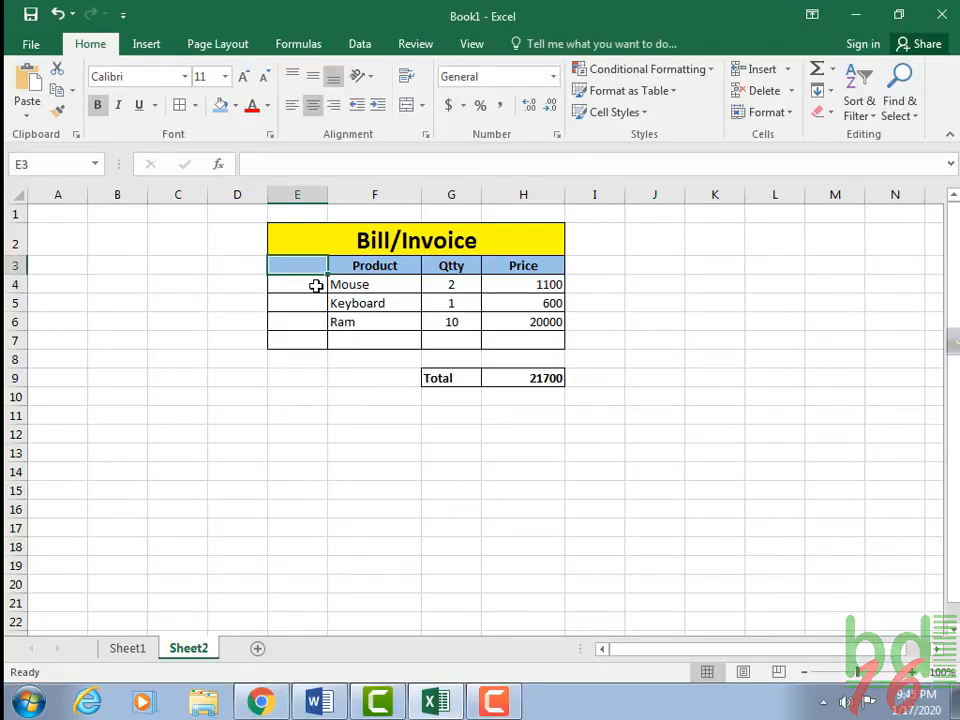
{"action": "type", "text": "Date"}
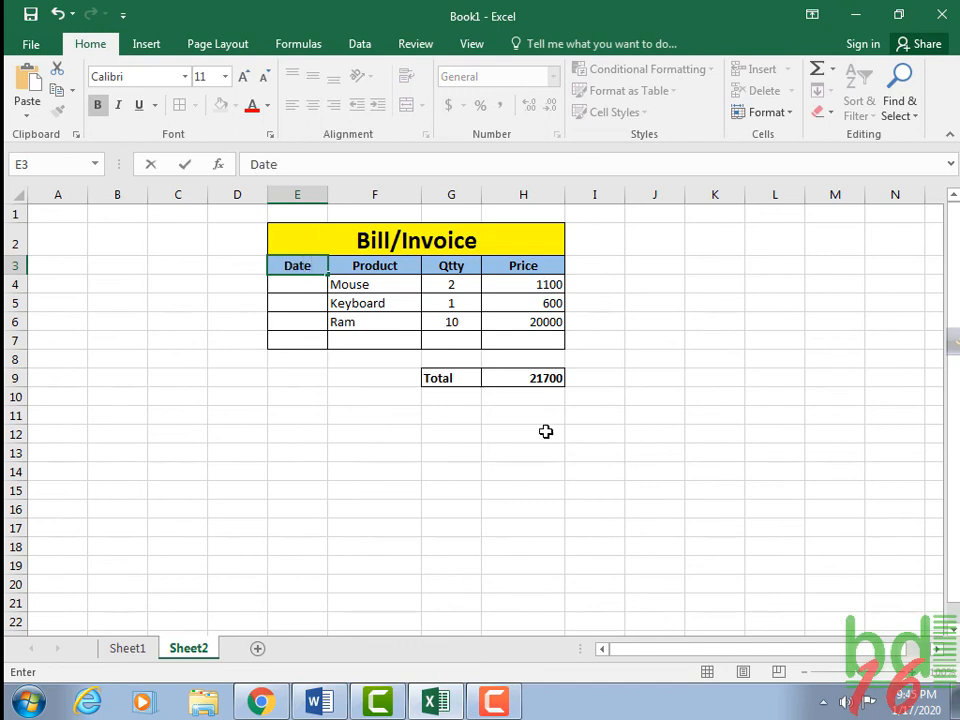
Insert the current date, 1/17/2020, in E4 and widen column E slightly so the date fits.
{"action": "left_click", "coordinate": [314, 289]}
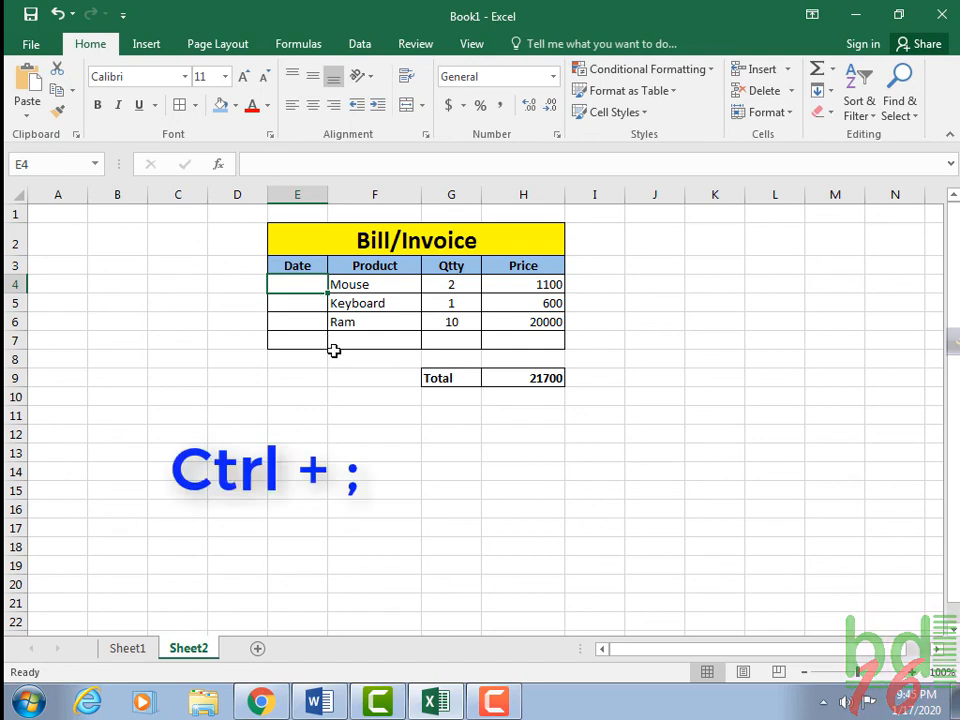
{"action": "key", "text": "ctrl+semicolon"}
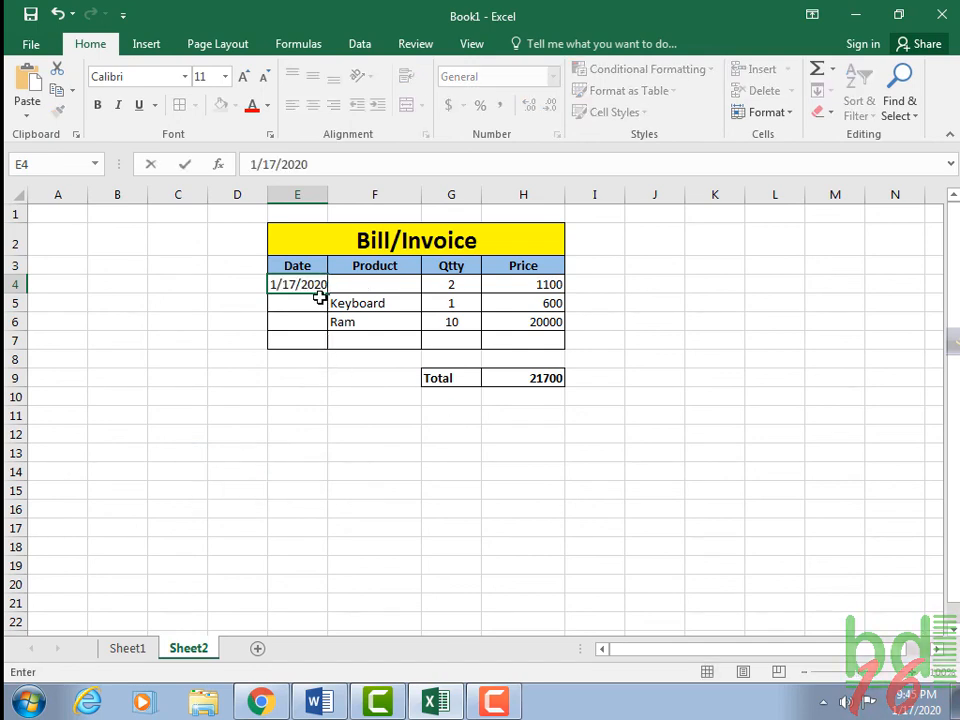
{"action": "left_click", "coordinate": [318, 194]}
{"action": "left_click_drag", "start_coordinate": [328, 194], "coordinate": [341, 194]}
{"action": "left_click", "coordinate": [251, 281]}
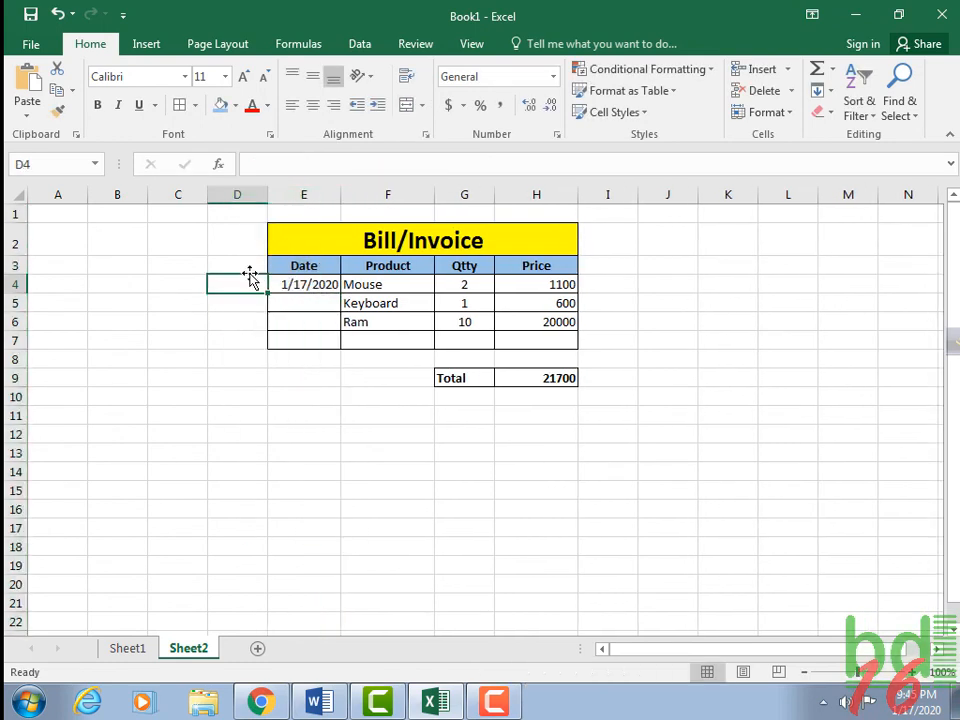
{"action": "left_click", "coordinate": [315, 273]}
{"action": "left_click", "coordinate": [317, 281]}
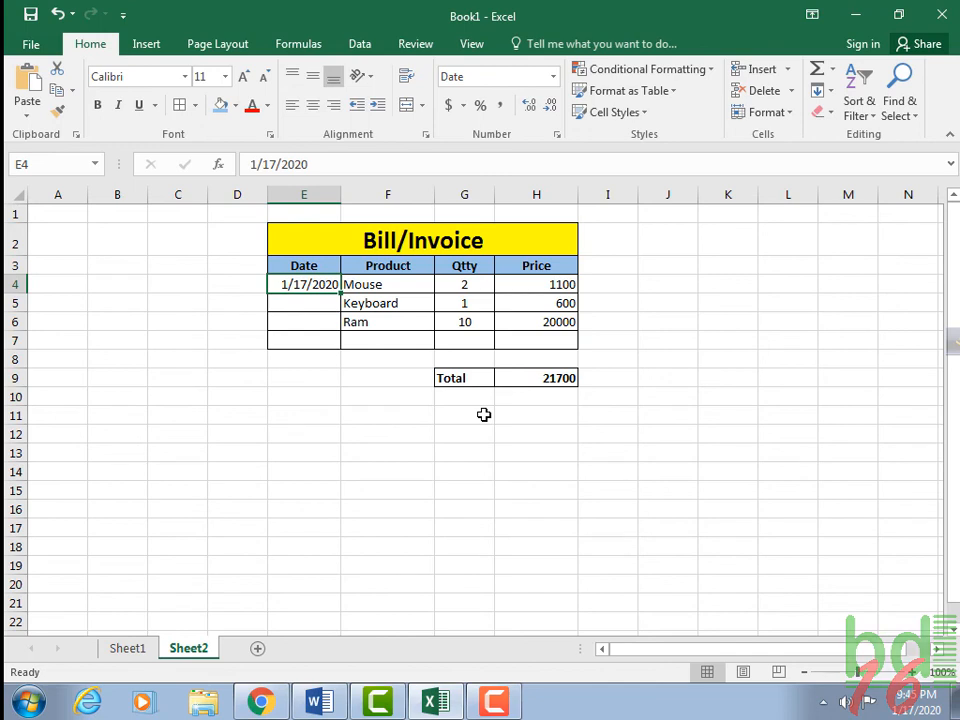